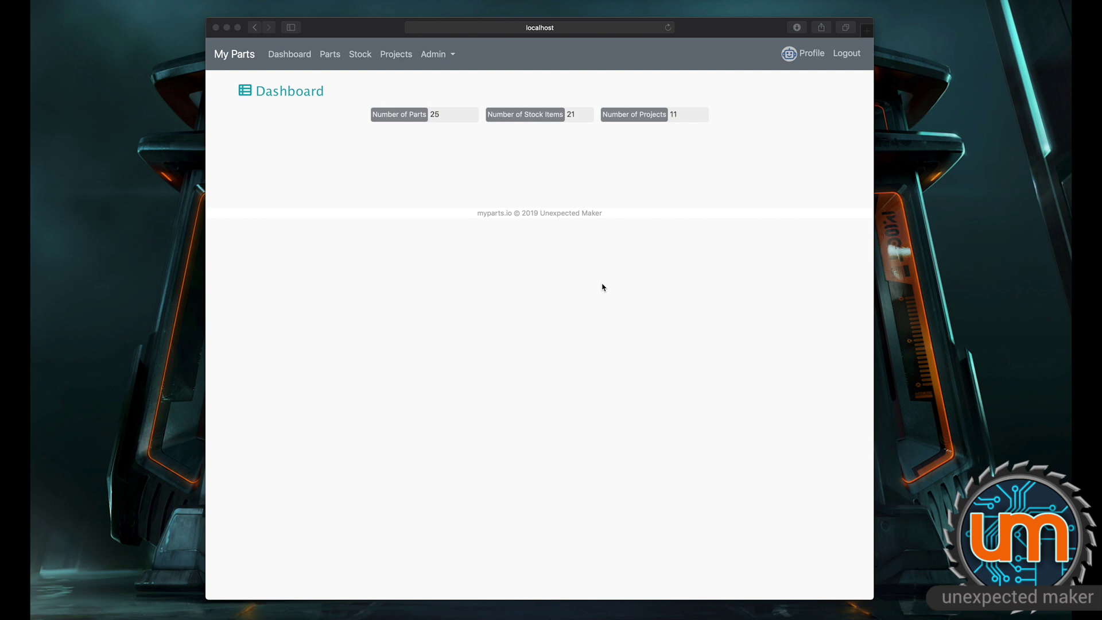
- Open the parts list with ALL categories and page through its three pages, then clear the filter
left_click(337, 59)
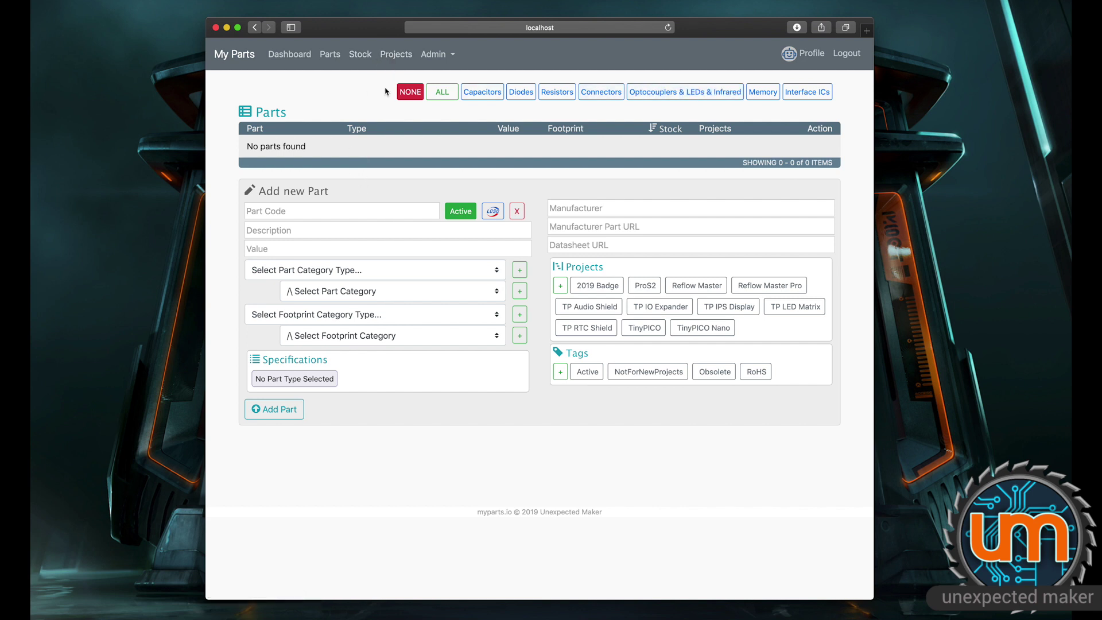
left_click(445, 95)
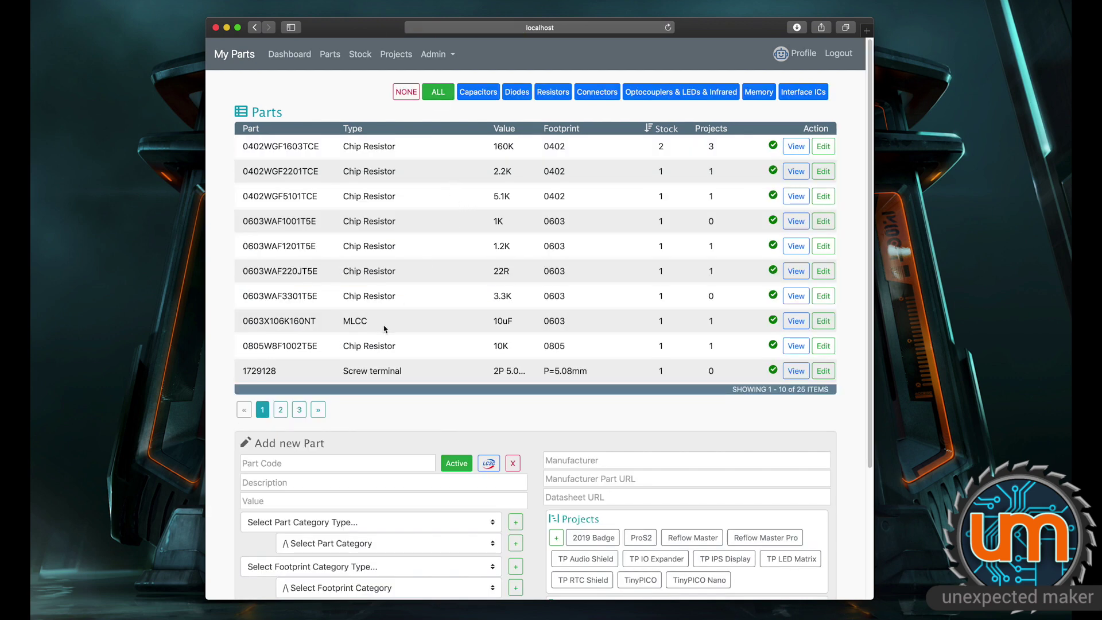
left_click(281, 410)
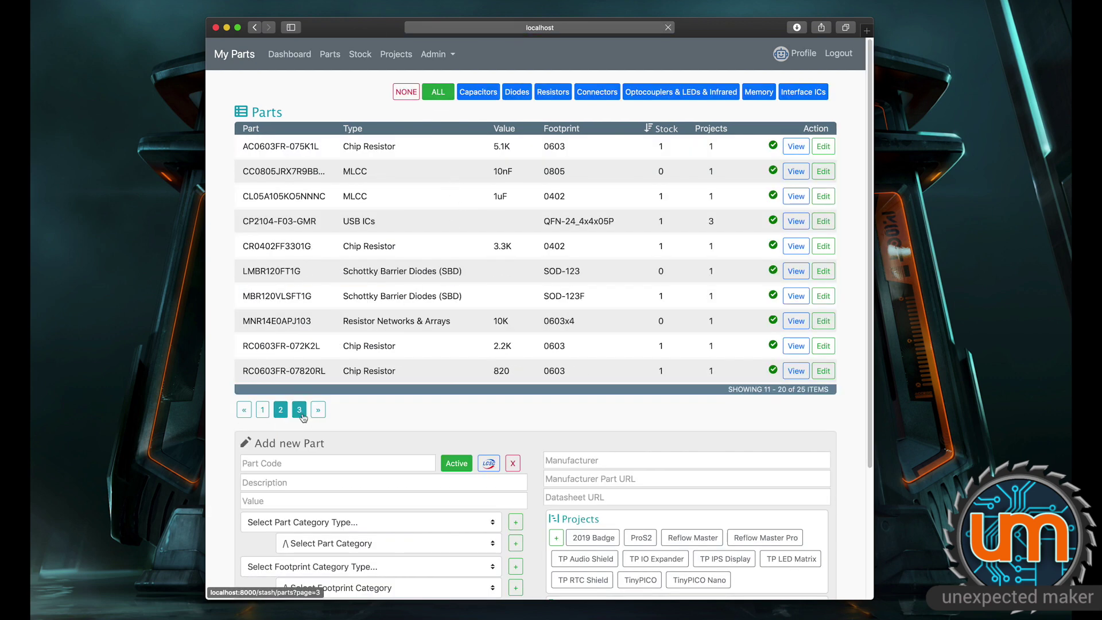
left_click(299, 410)
left_click(263, 284)
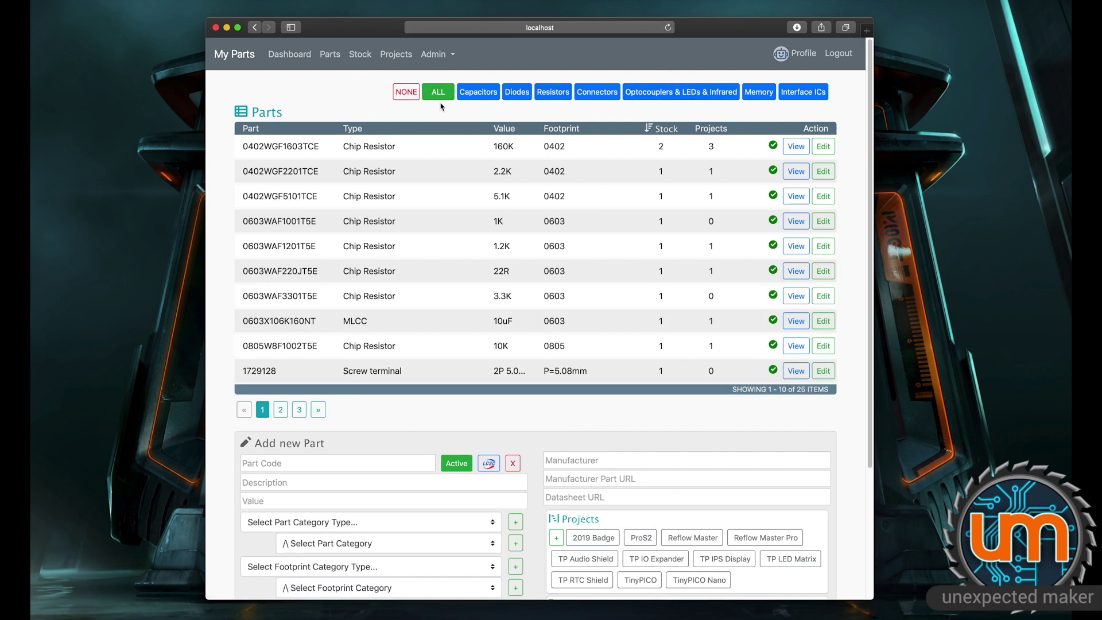
left_click(406, 93)
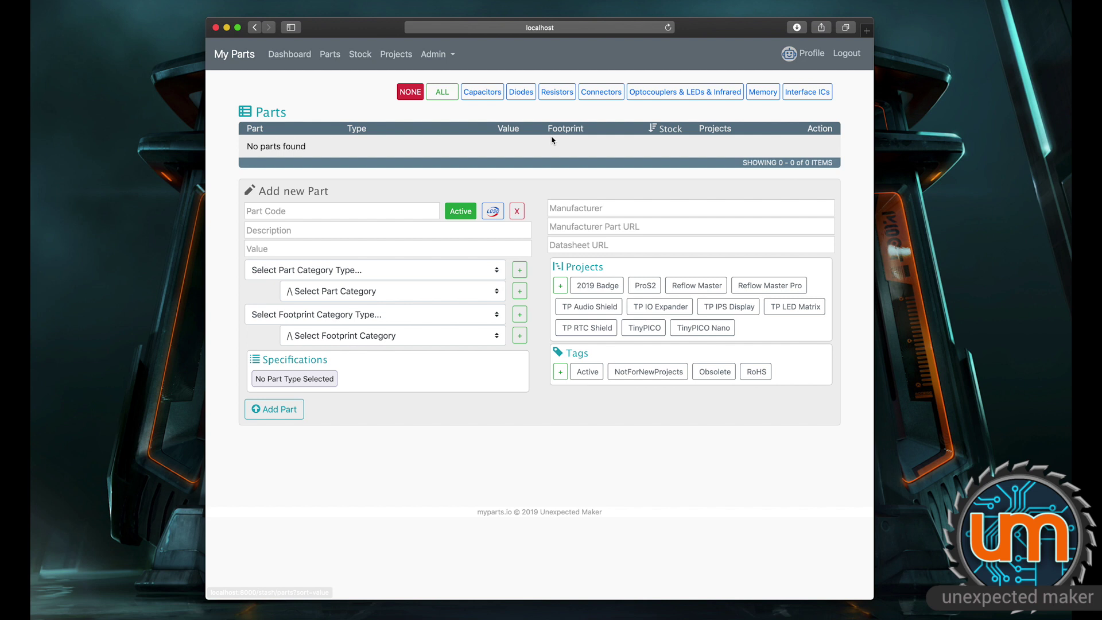
- Narrow the list to Resistors > Chip Resistor, resetting the footprint filter
left_click(558, 94)
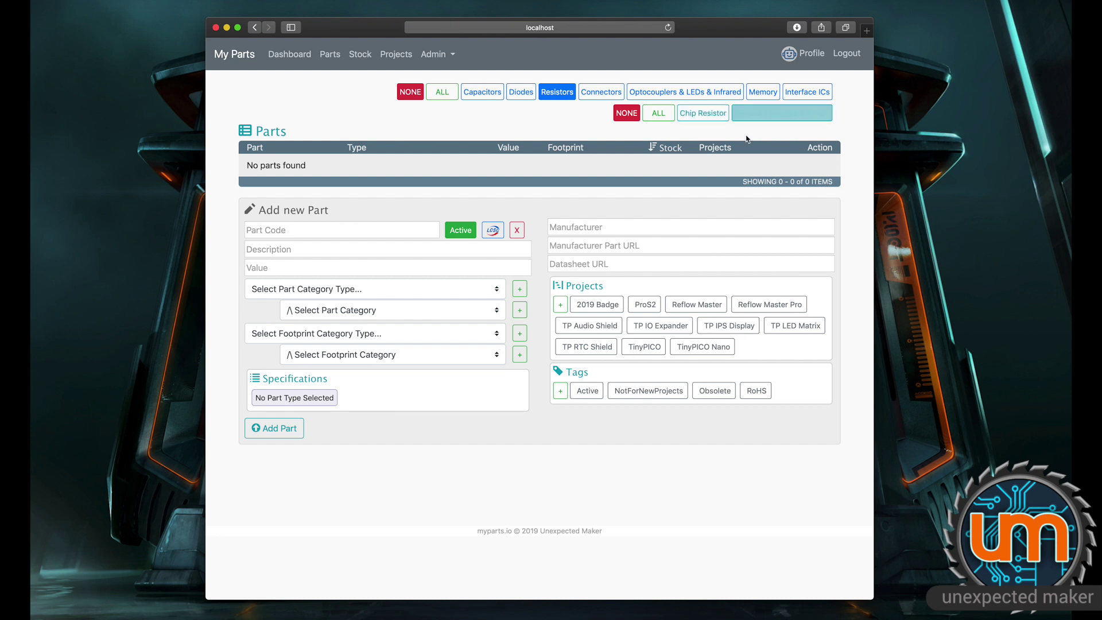
left_click(661, 115)
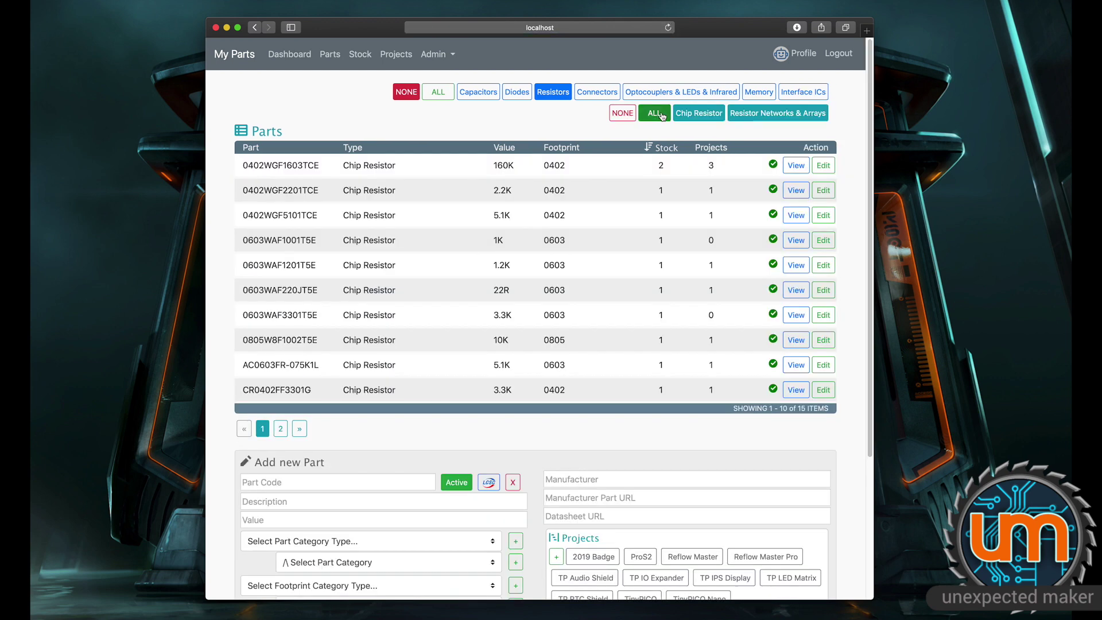
left_click(623, 113)
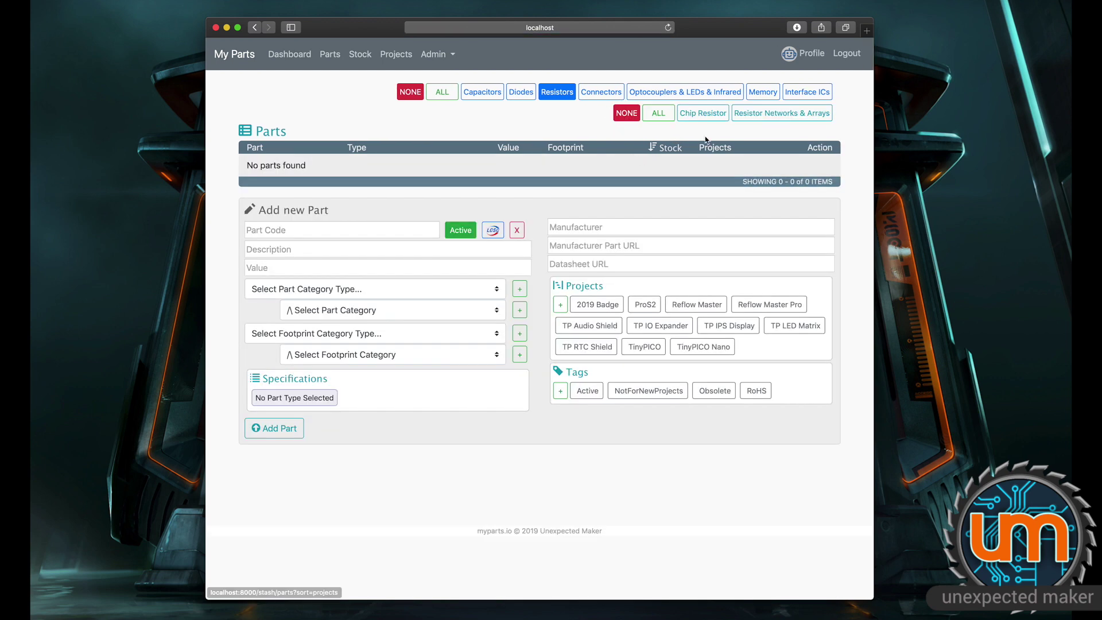
left_click(705, 115)
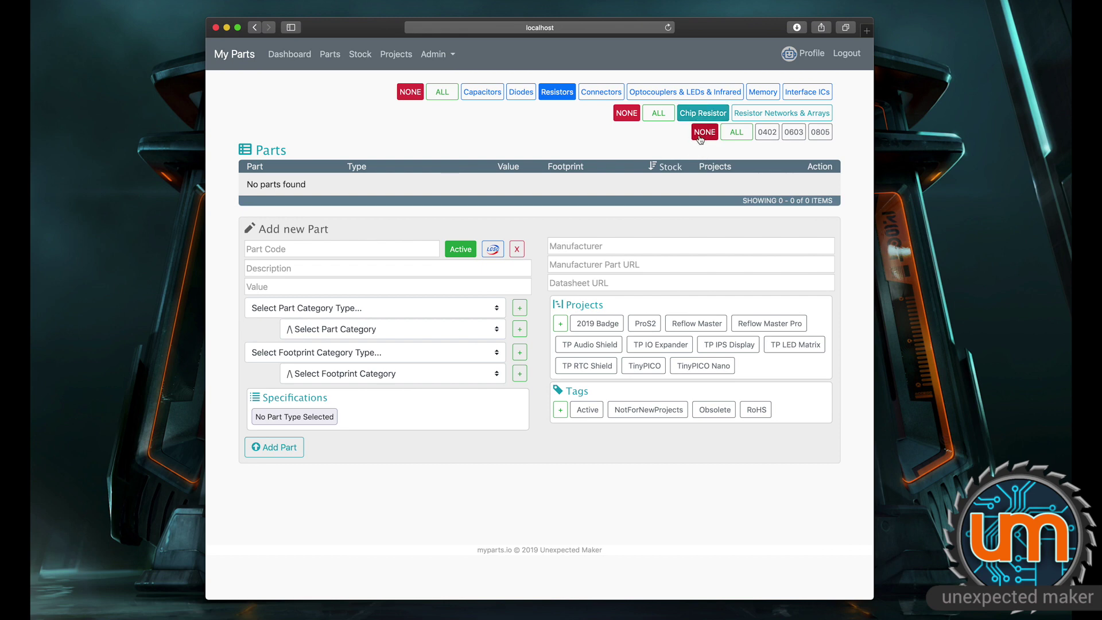
left_click(737, 132)
left_click(701, 132)
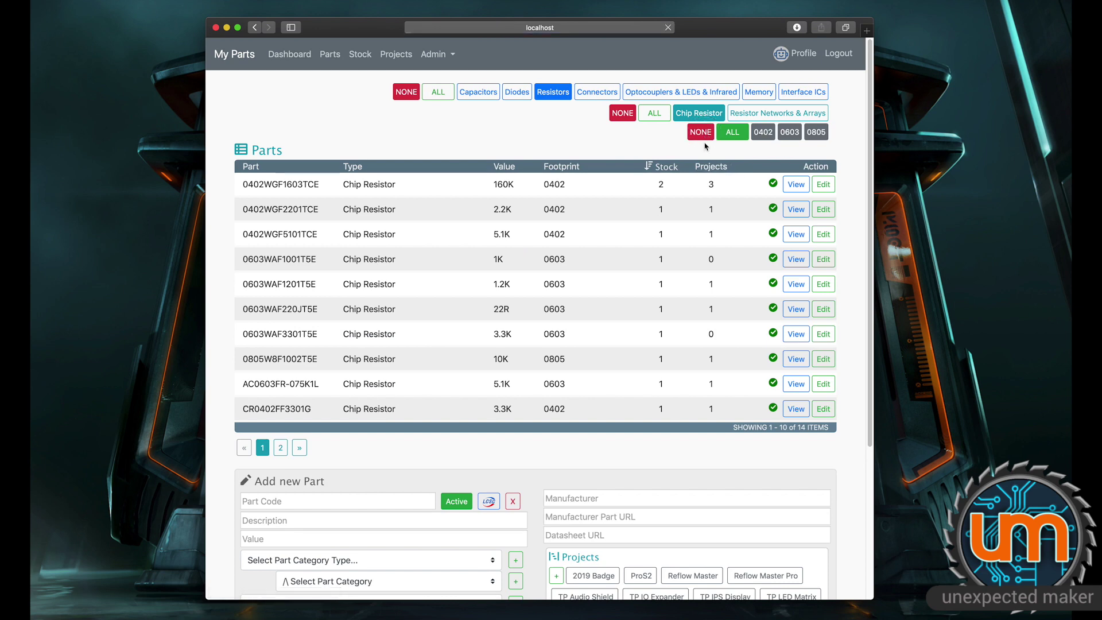
- Filter the chip resistors to the 0402 footprint, with 0402WGF1603TCE listed first
left_click(767, 132)
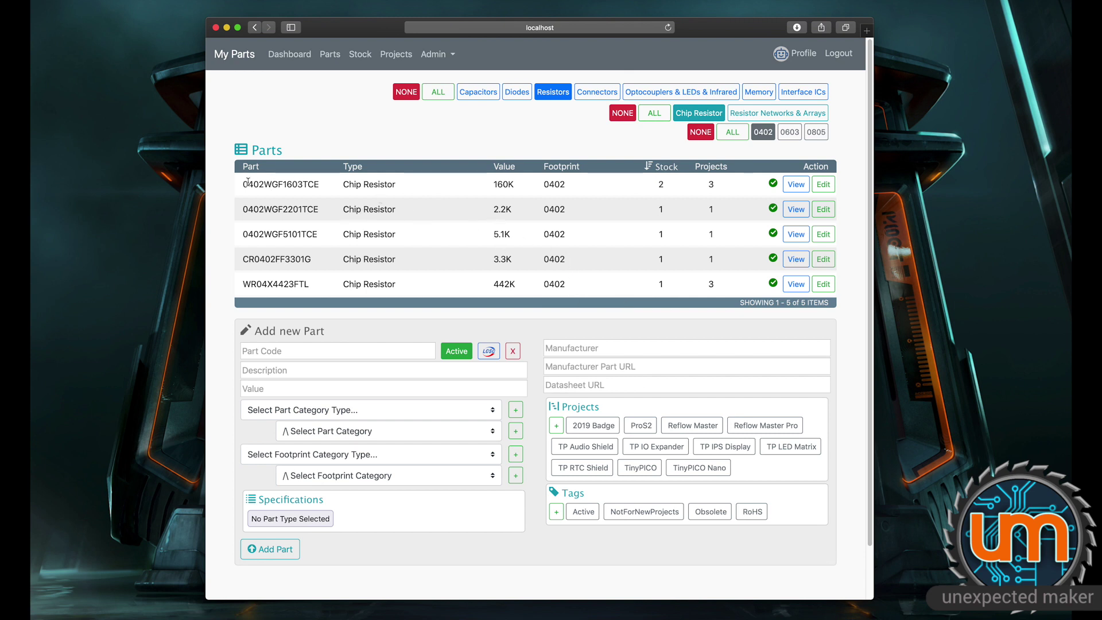
left_click_drag(254, 183, 328, 189)
left_click(334, 194)
- Expand 0402WGF1603TCE to show its specs and stock locations, including On The Couch
left_click(795, 184)
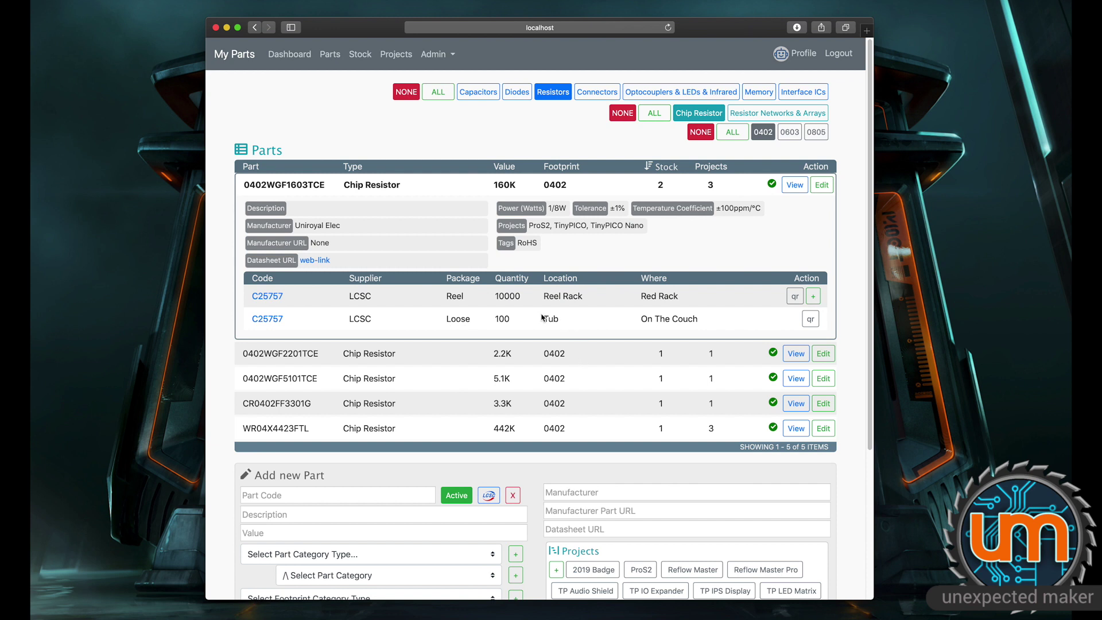
left_click_drag(641, 319, 720, 324)
left_click(721, 324)
left_click(321, 262)
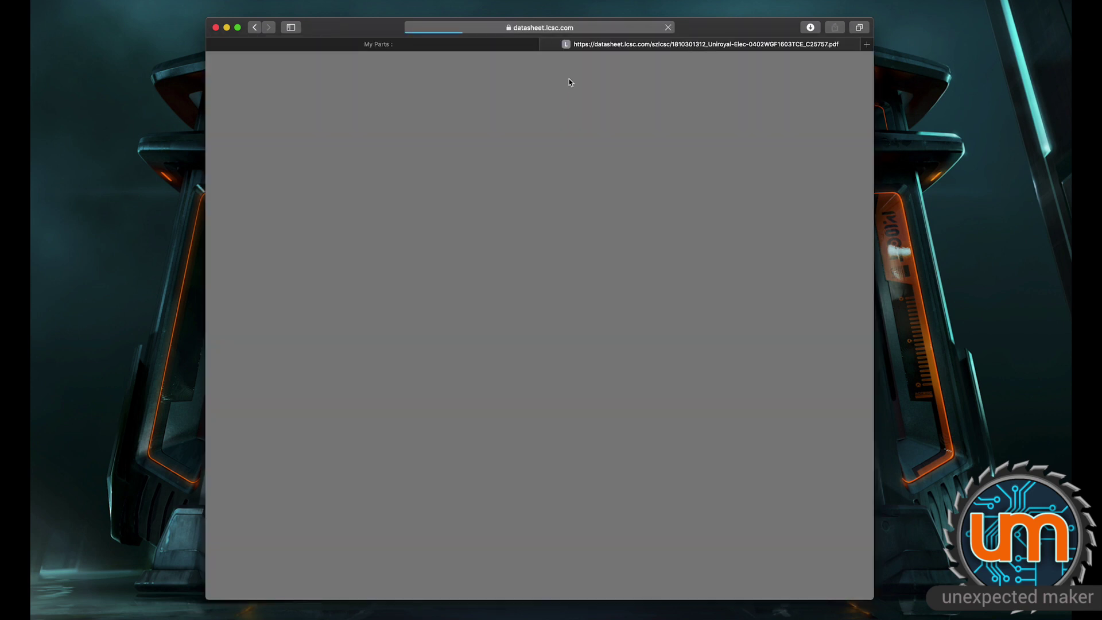
scroll(480, 235, "down", 15)
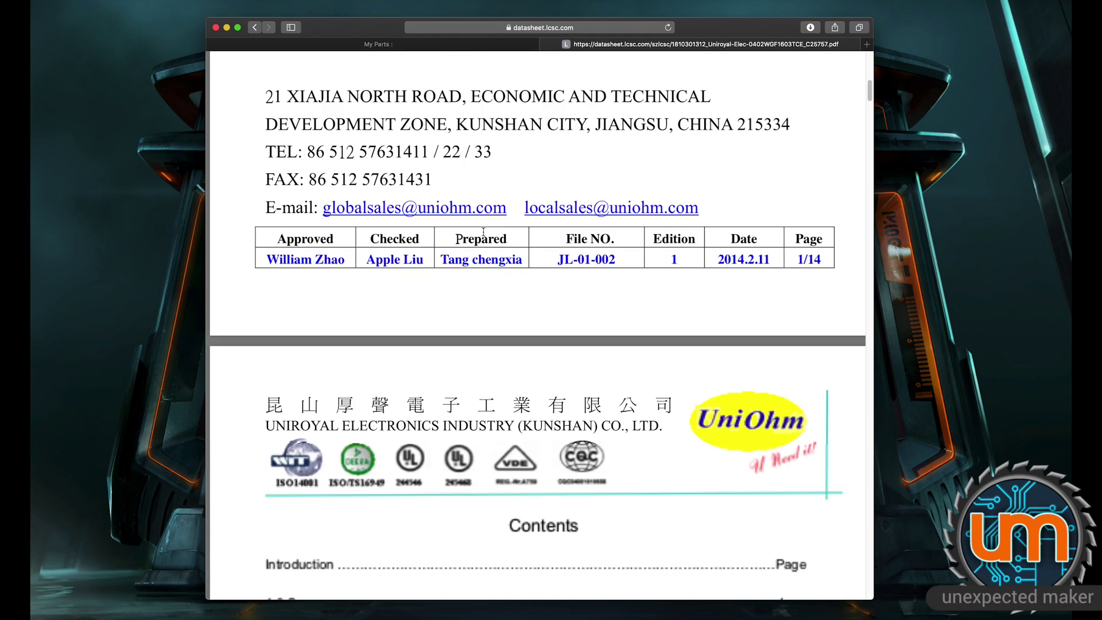
scroll(480, 235, "down", 20)
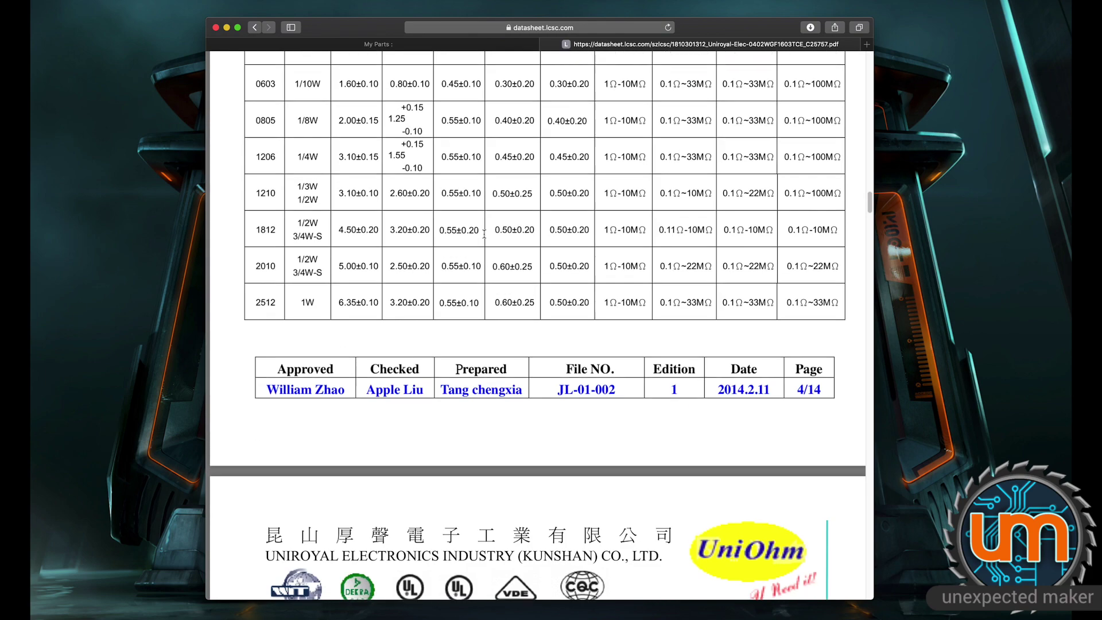
scroll(485, 234, "up", 20)
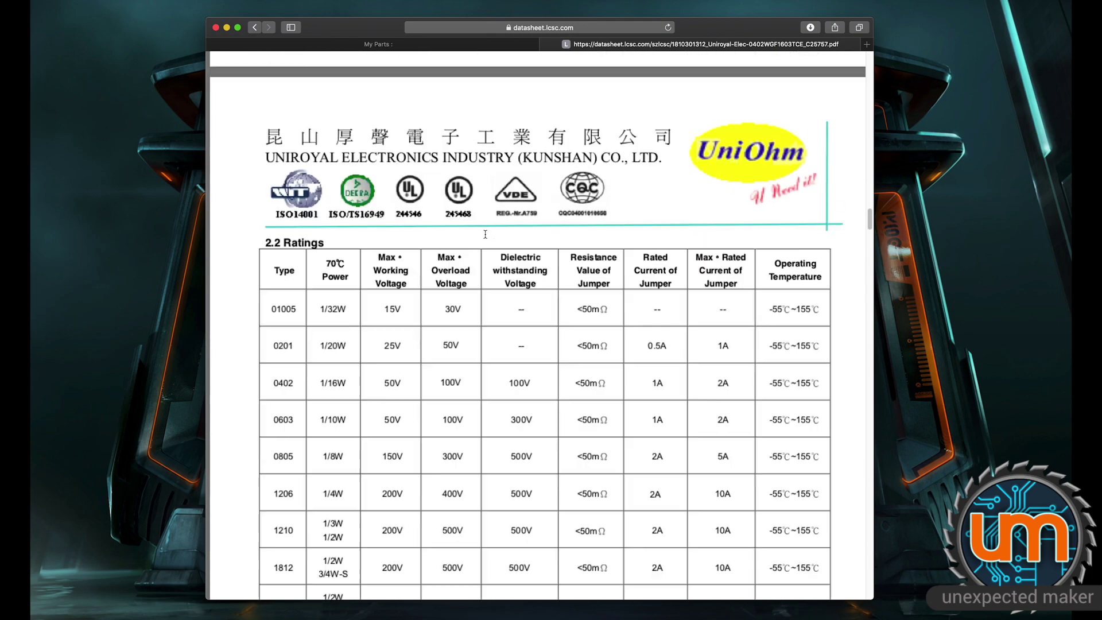
left_click(566, 44)
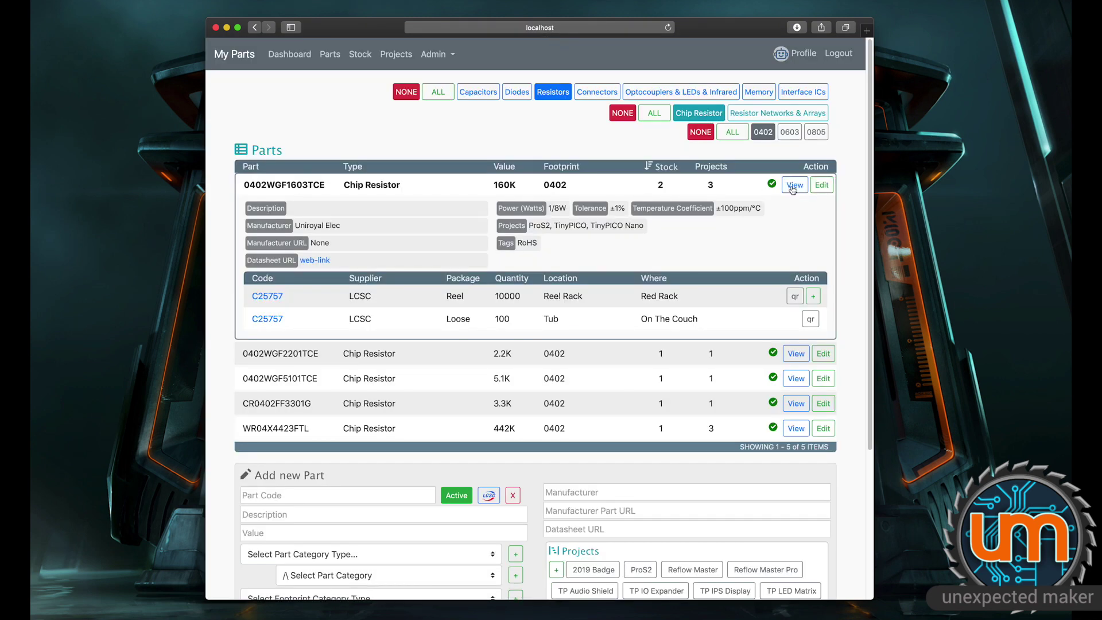
- Edit 0402WGF1603TCE, add a Colour specification set to Silver & Black, and update the part
left_click(823, 186)
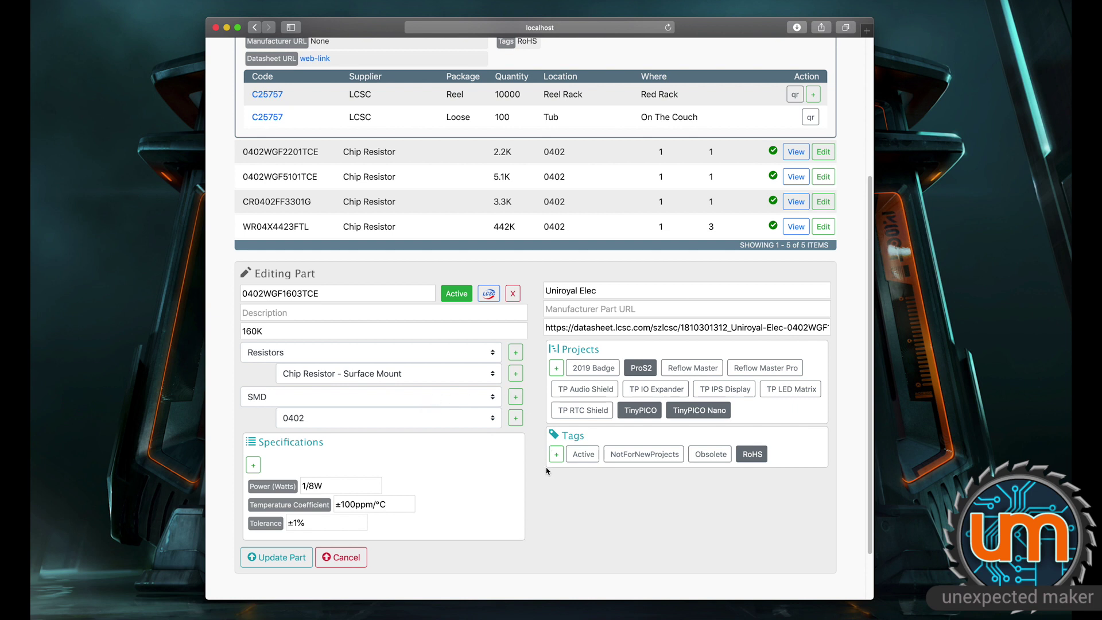
left_click(357, 313)
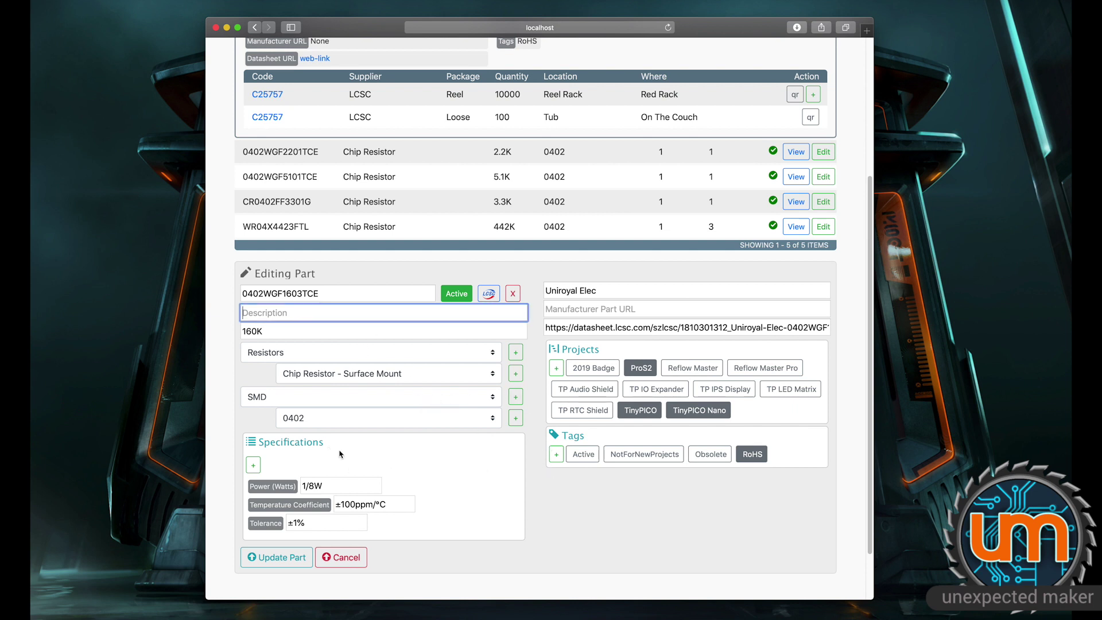
scroll(373, 470, "down", 2)
left_click(342, 426)
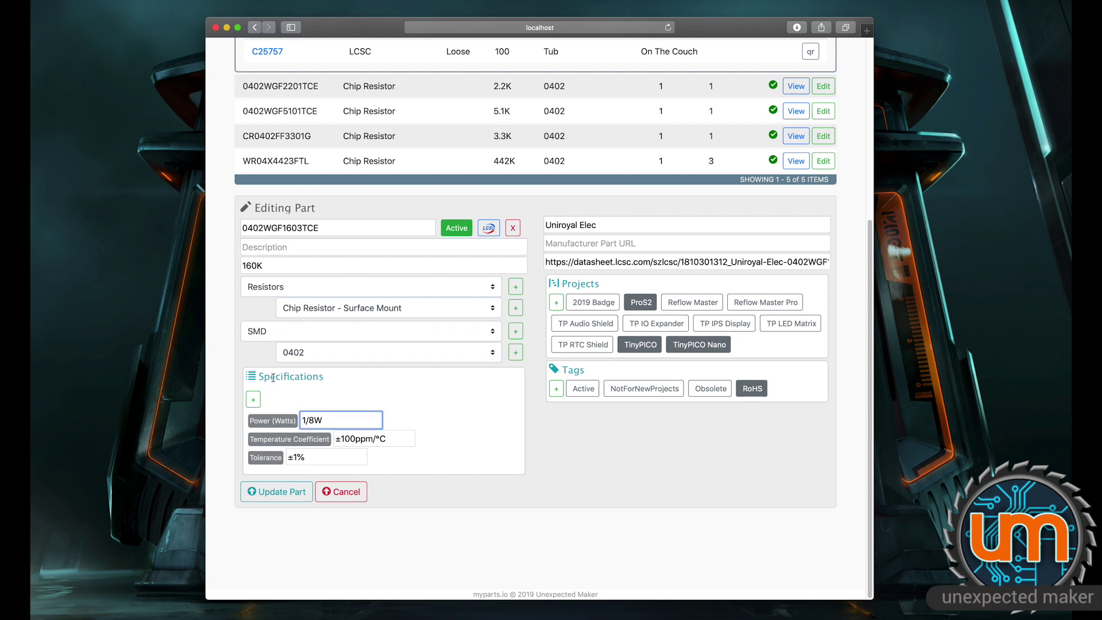
left_click(254, 402)
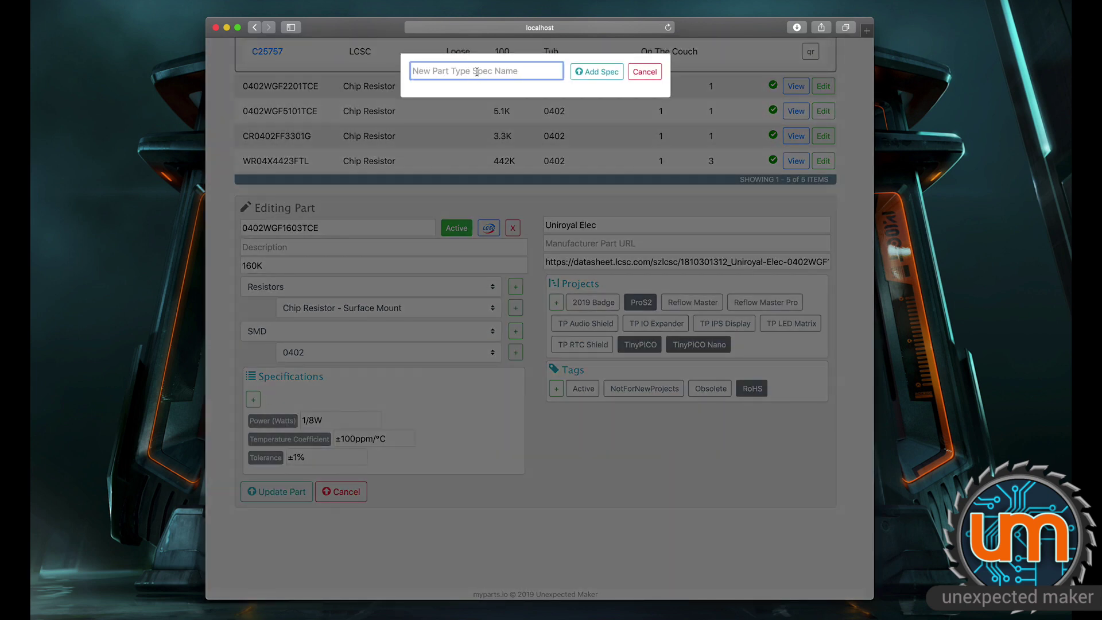
type("Colour")
left_click(606, 74)
left_click(312, 420)
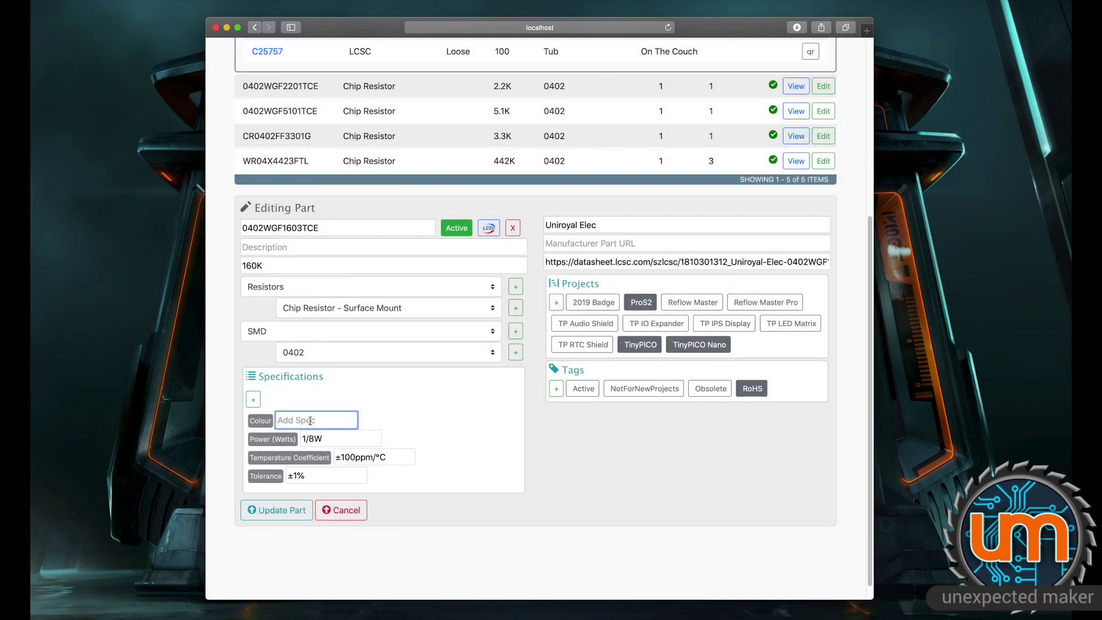
type("Silver & Black")
left_click(277, 510)
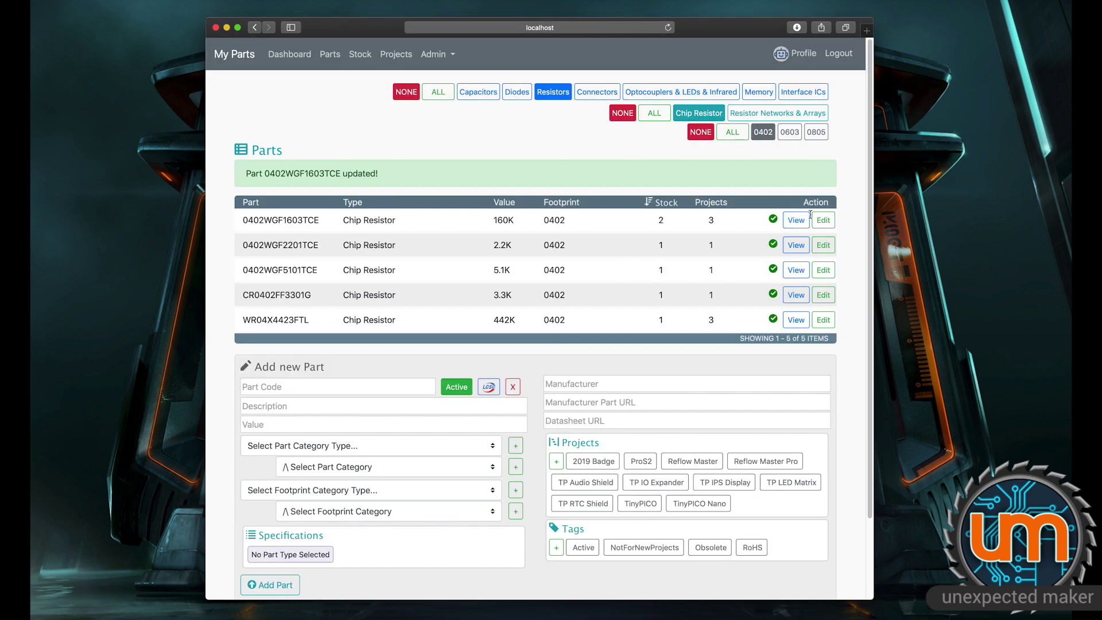
left_click(795, 184)
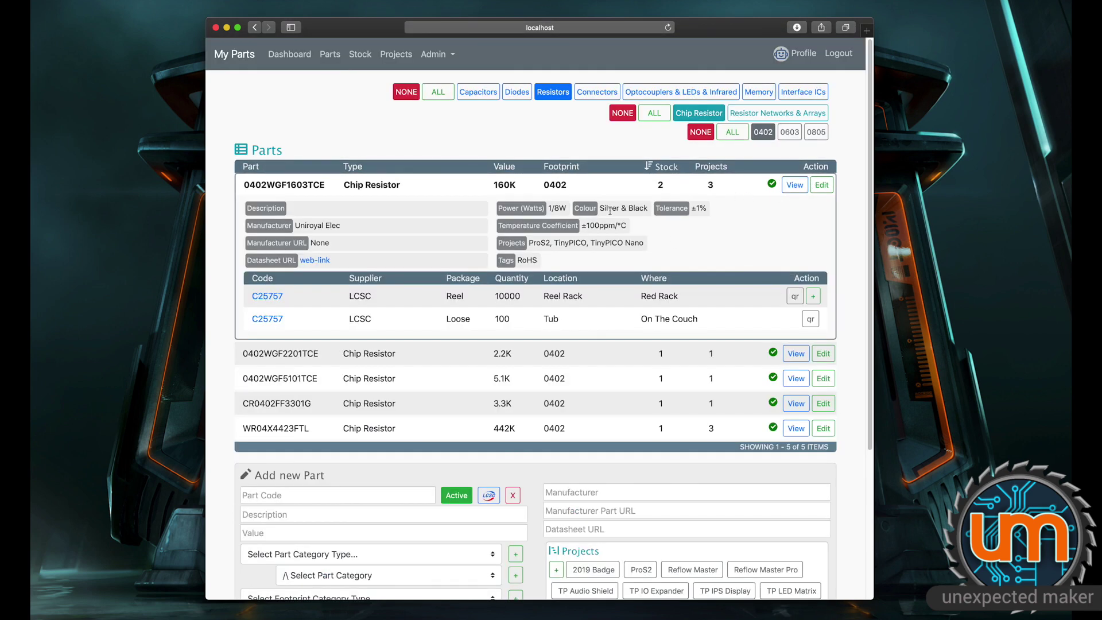
left_click(796, 185)
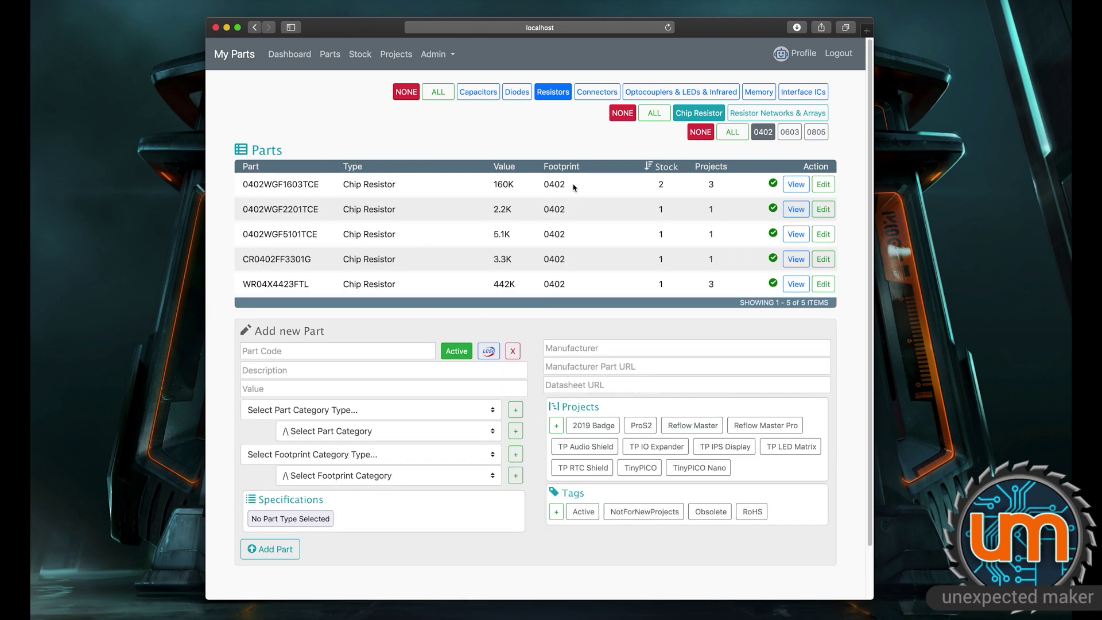
left_click(784, 210)
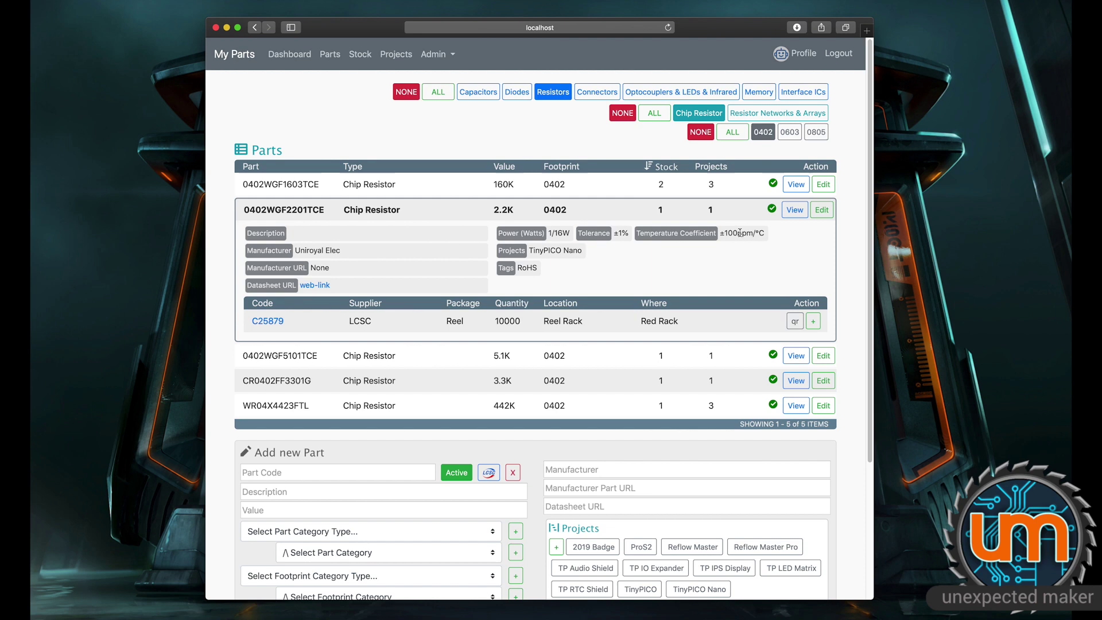
left_click(823, 210)
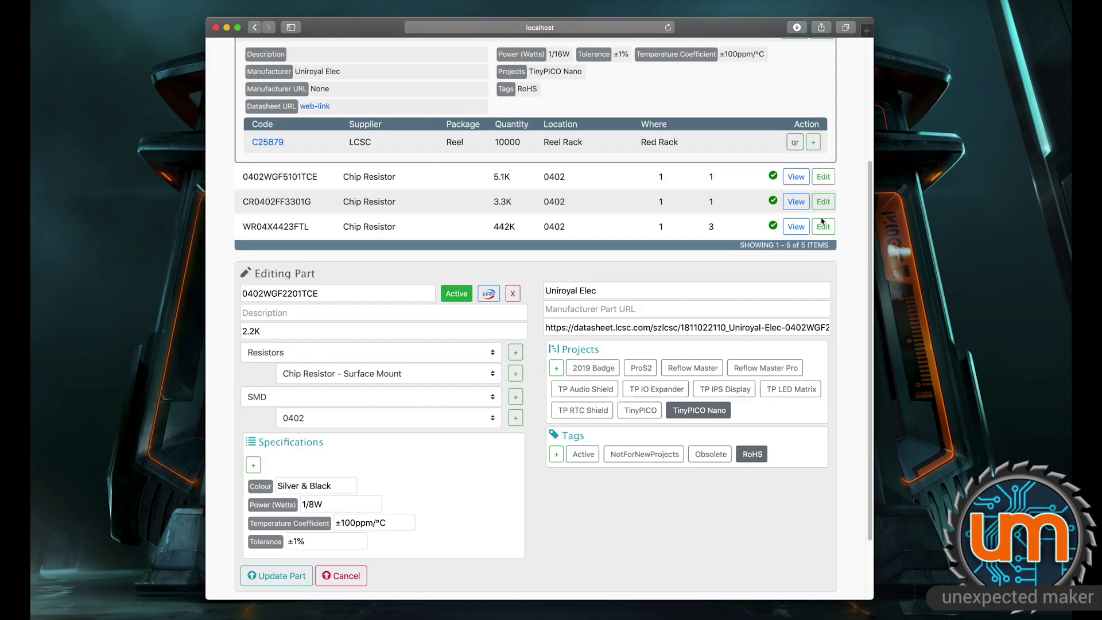
scroll(444, 464, "down", 1)
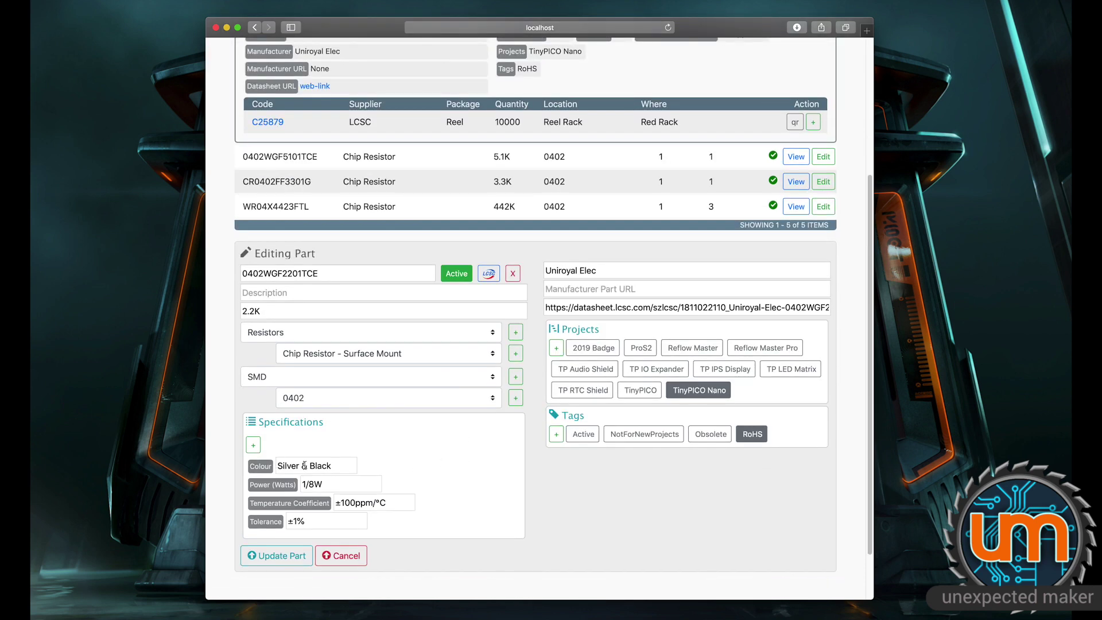
left_click(318, 466)
left_click_drag(341, 465, 276, 466)
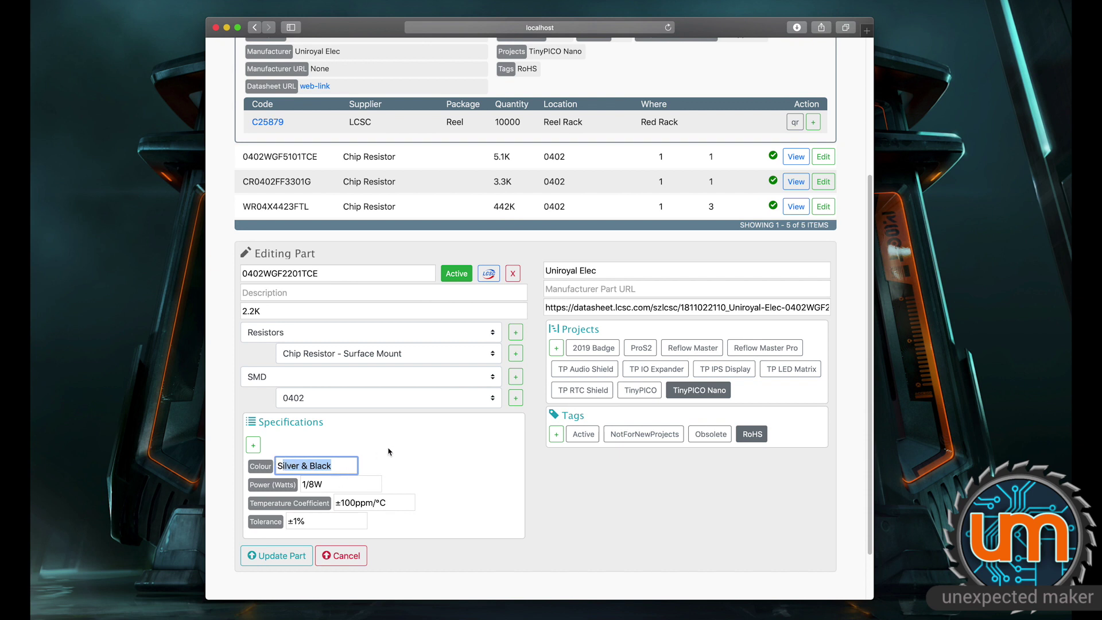
scroll(392, 463, "down", 1)
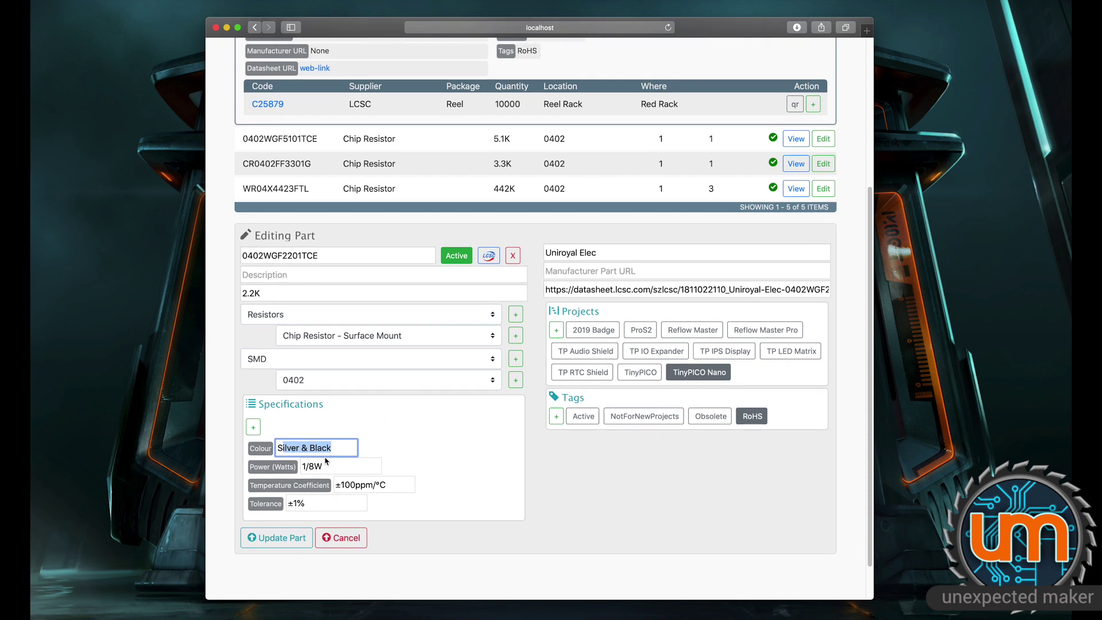
scroll(286, 475, "up", 1)
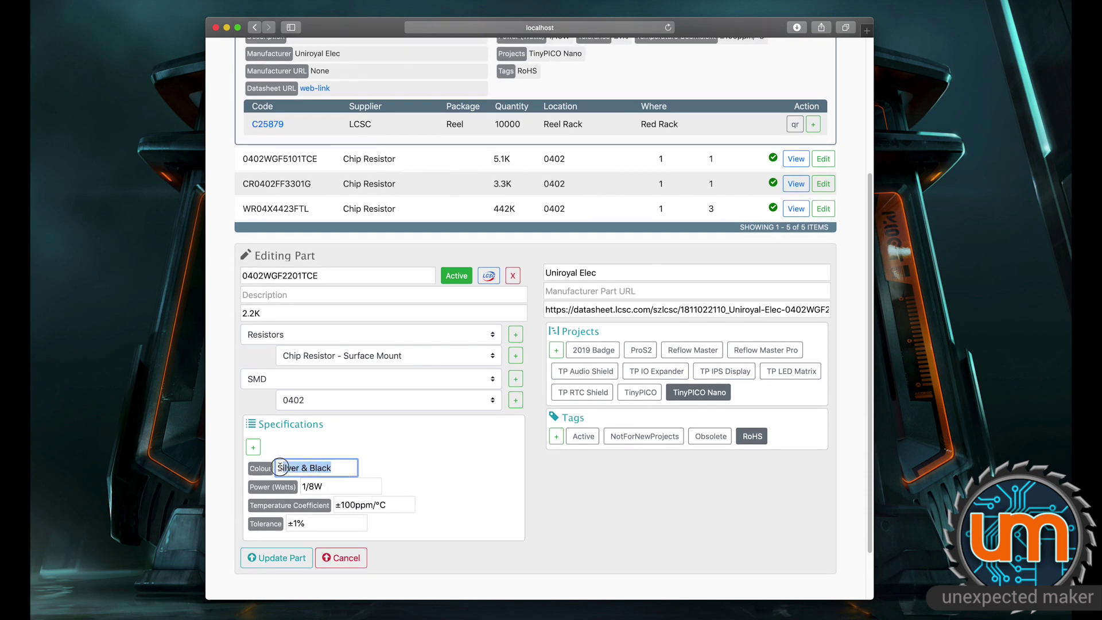
key("Tab")
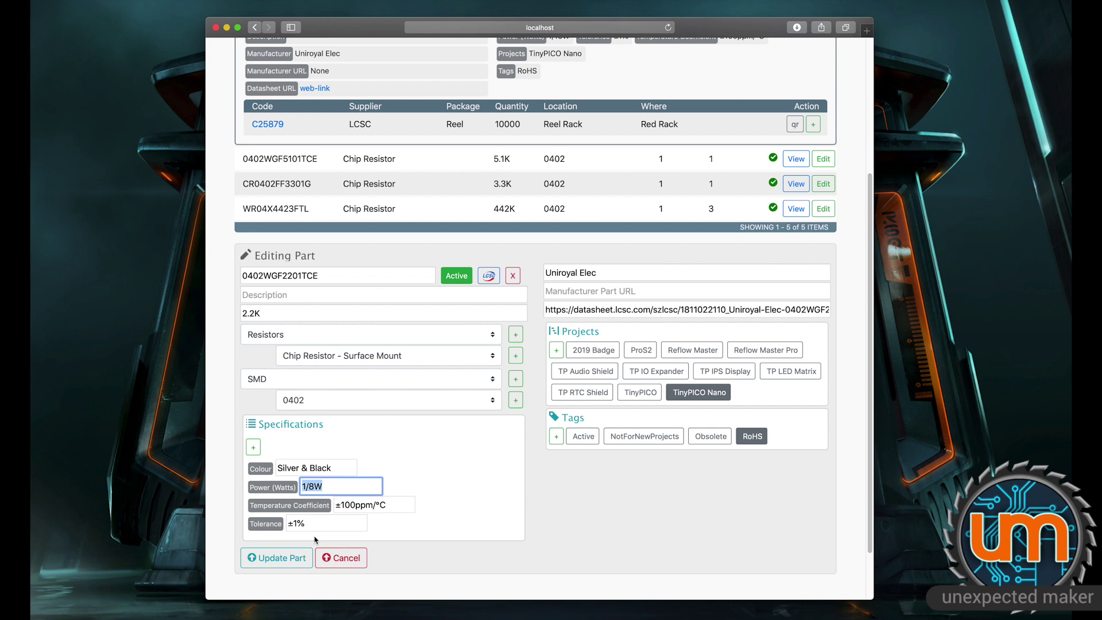
- Cancel the resistor edit without saving and start a new part entry
left_click(342, 558)
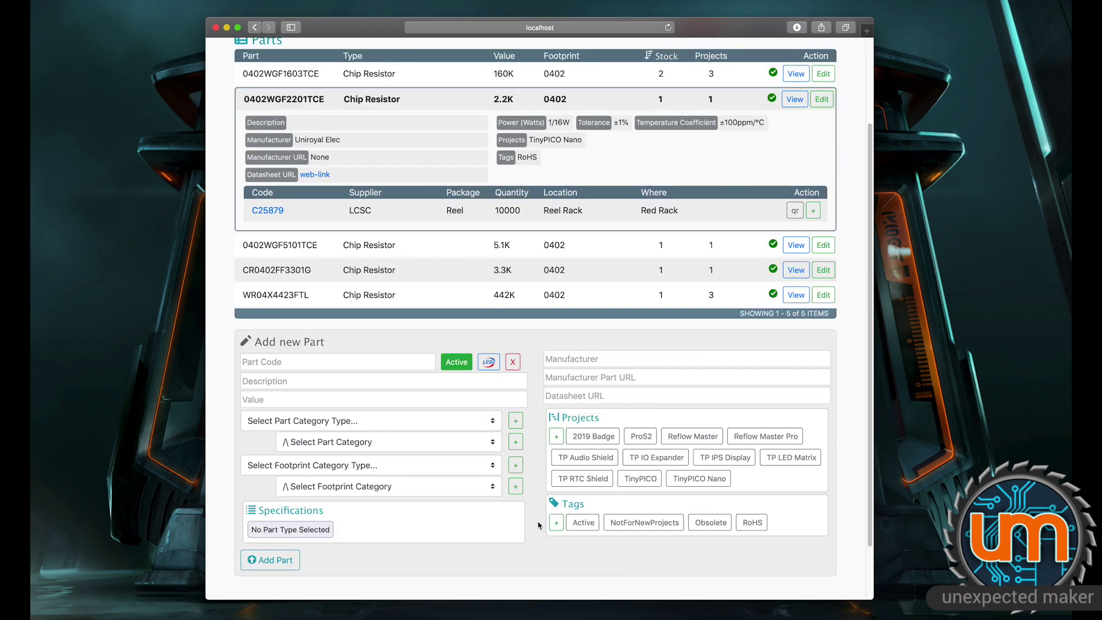
scroll(396, 386, "down", 1)
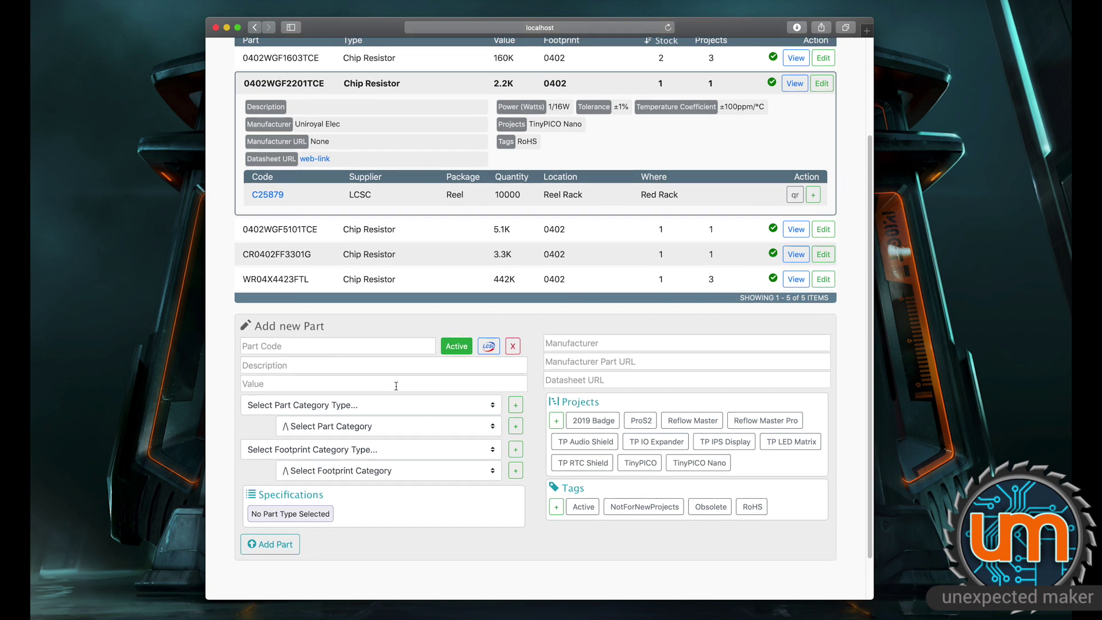
left_click(339, 352)
left_click(503, 323)
scroll(405, 393, "down", 1)
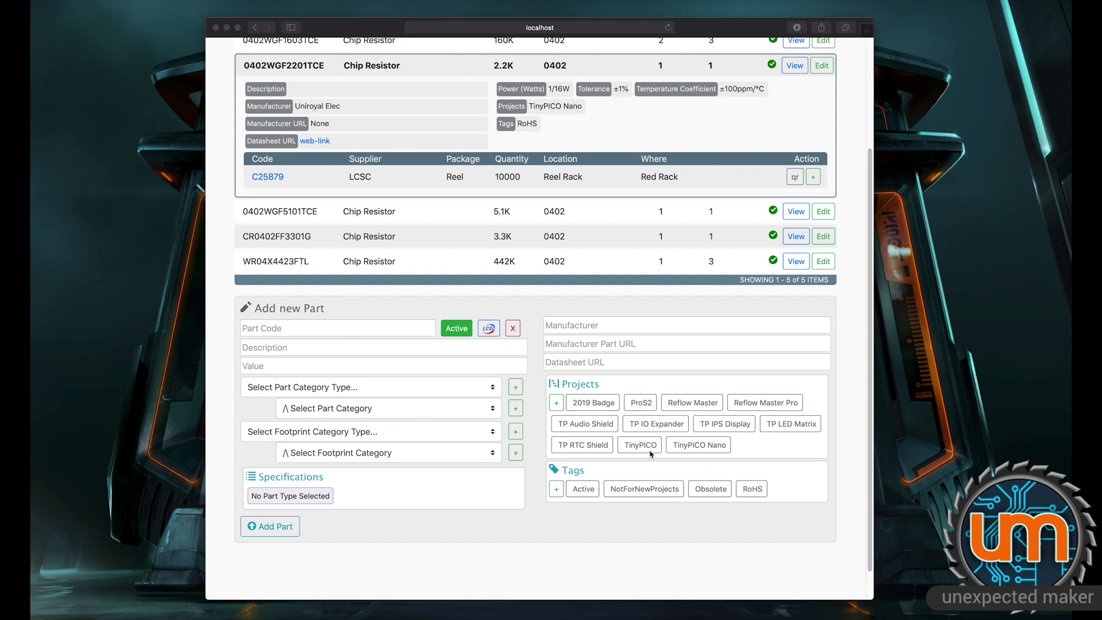
- Paste LCSC code C319148 into Part Code and auto-fill the USB-C connector's details
left_click(382, 317)
left_click(361, 328)
type("C319148")
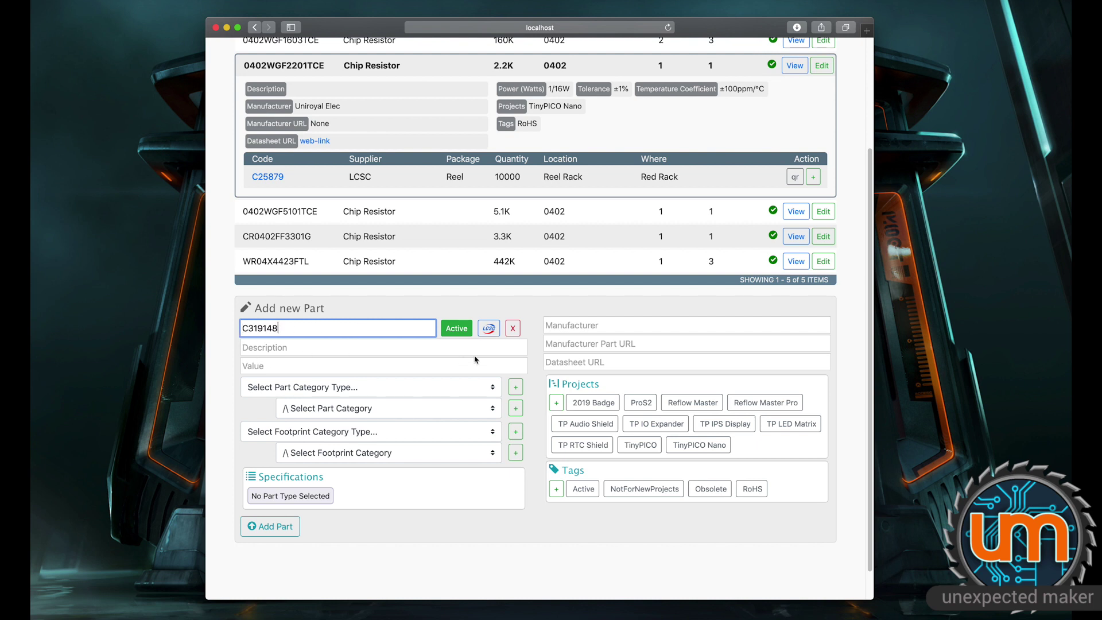
left_click(489, 328)
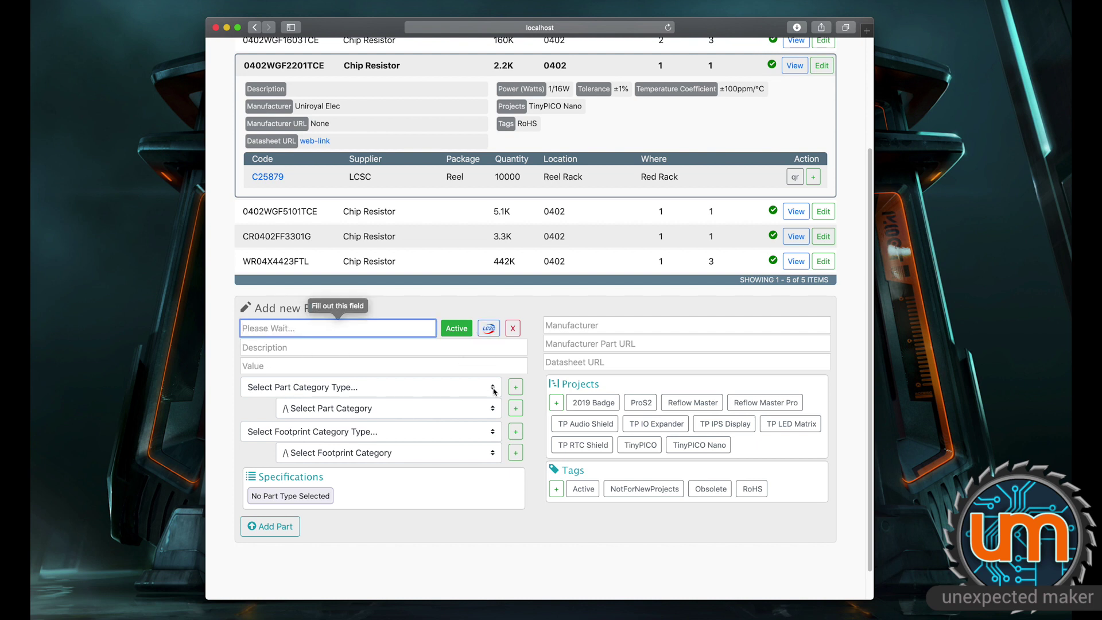
scroll(266, 412, "down", 5)
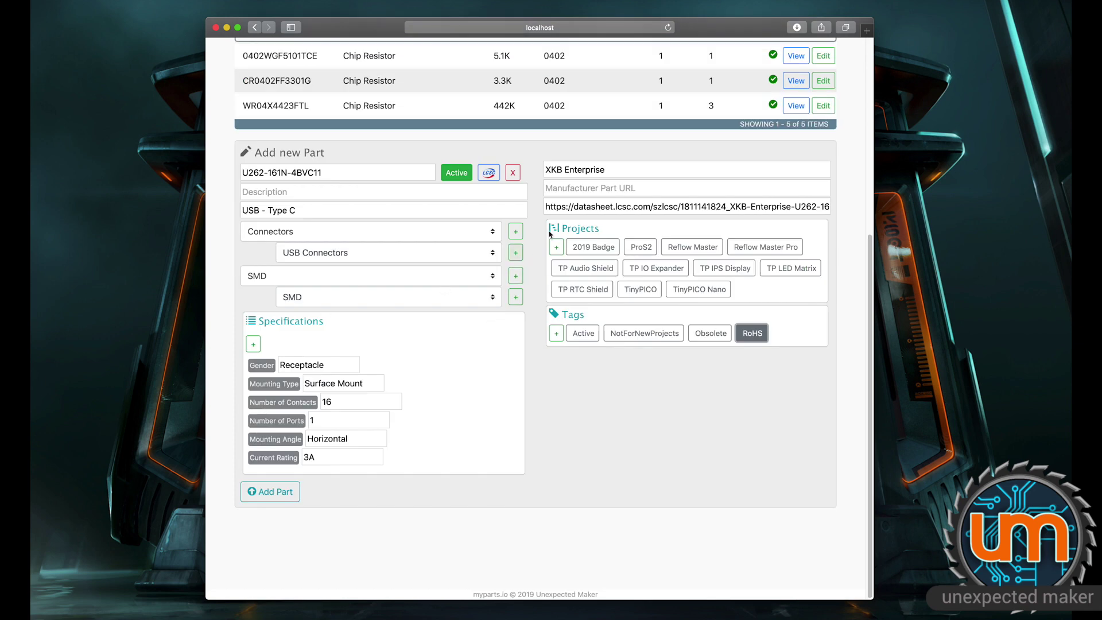
scroll(542, 309, "up", 1)
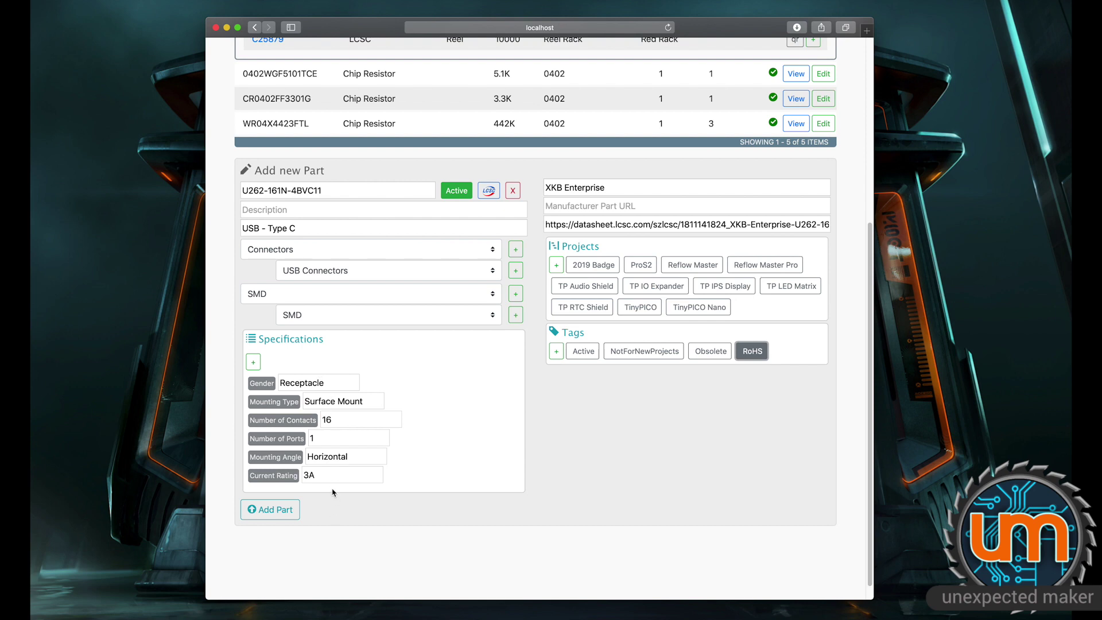
- Assign the new part to the ProS2 and Reflow Master Pro projects
scroll(590, 412, "up", 3)
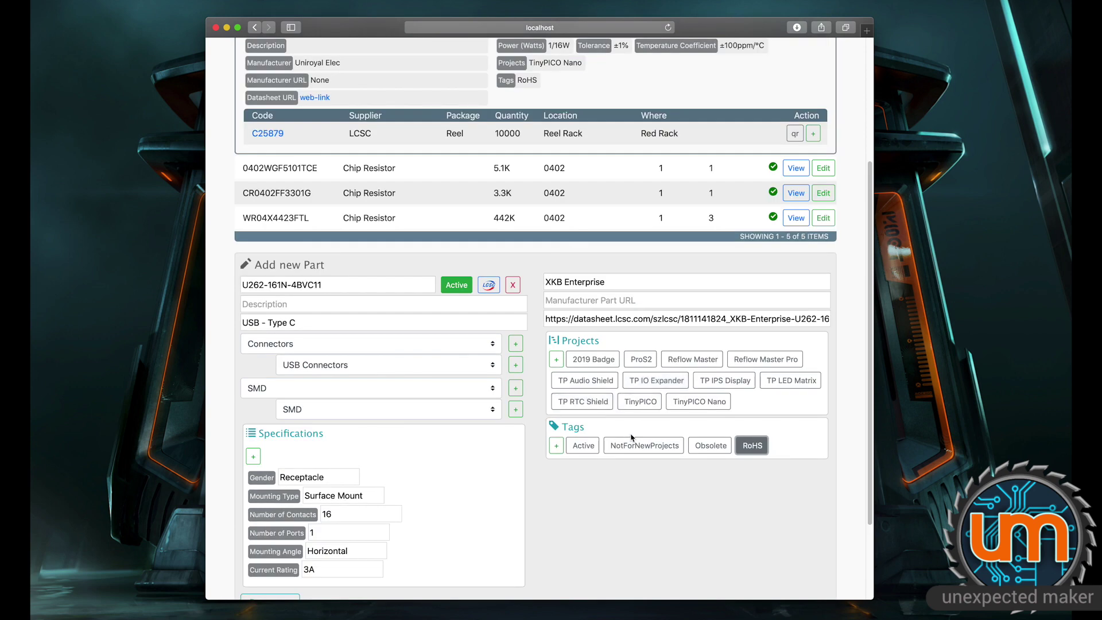
left_click(645, 359)
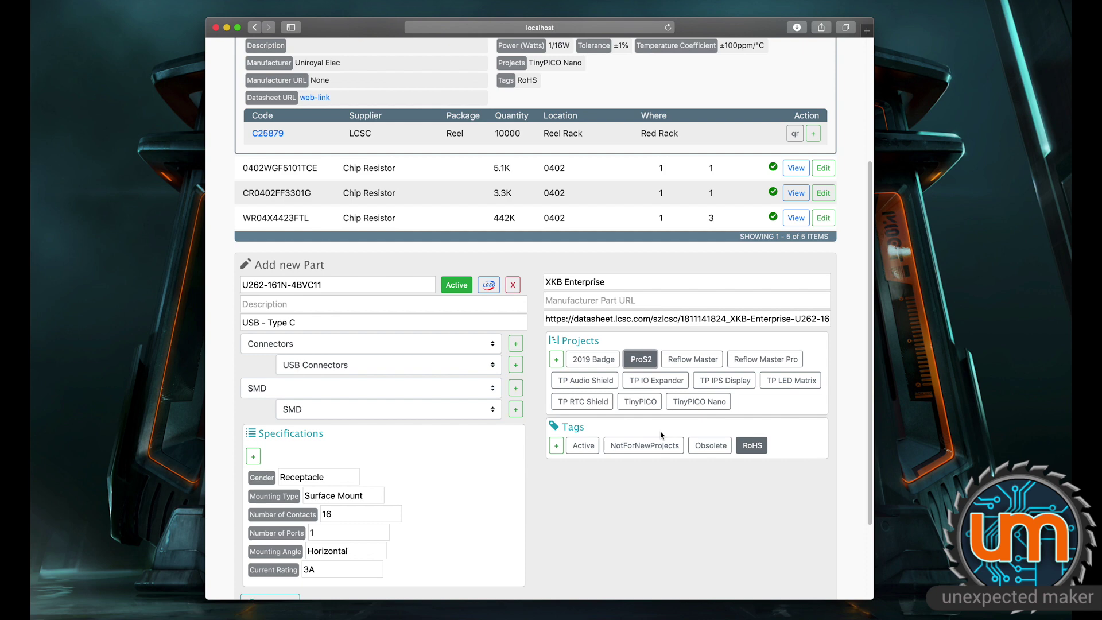
left_click(776, 360)
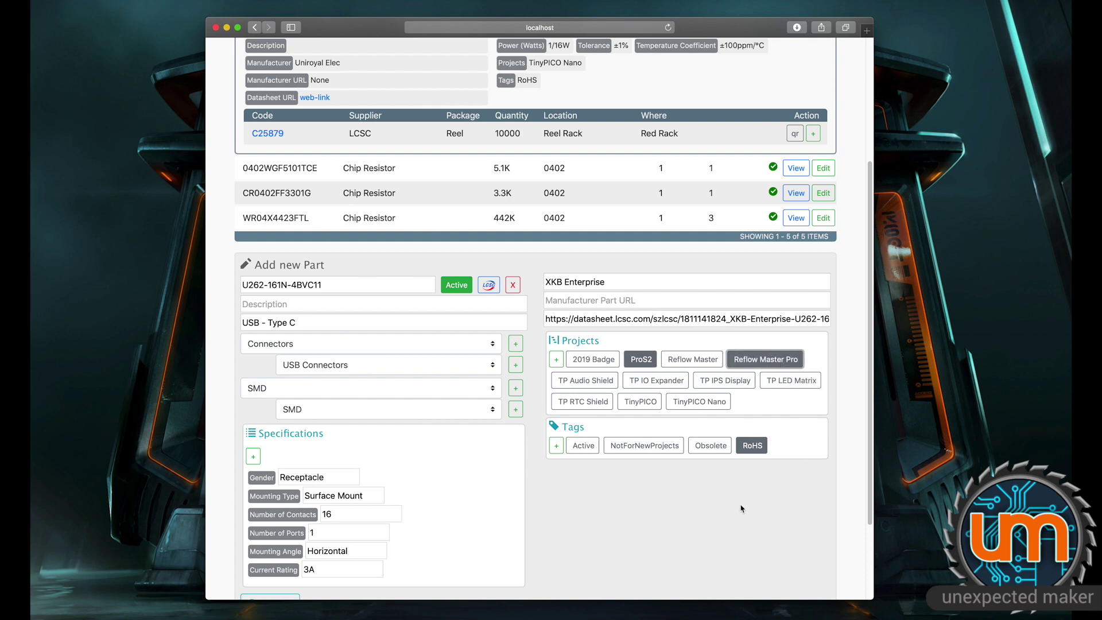
scroll(743, 509, "down", 3)
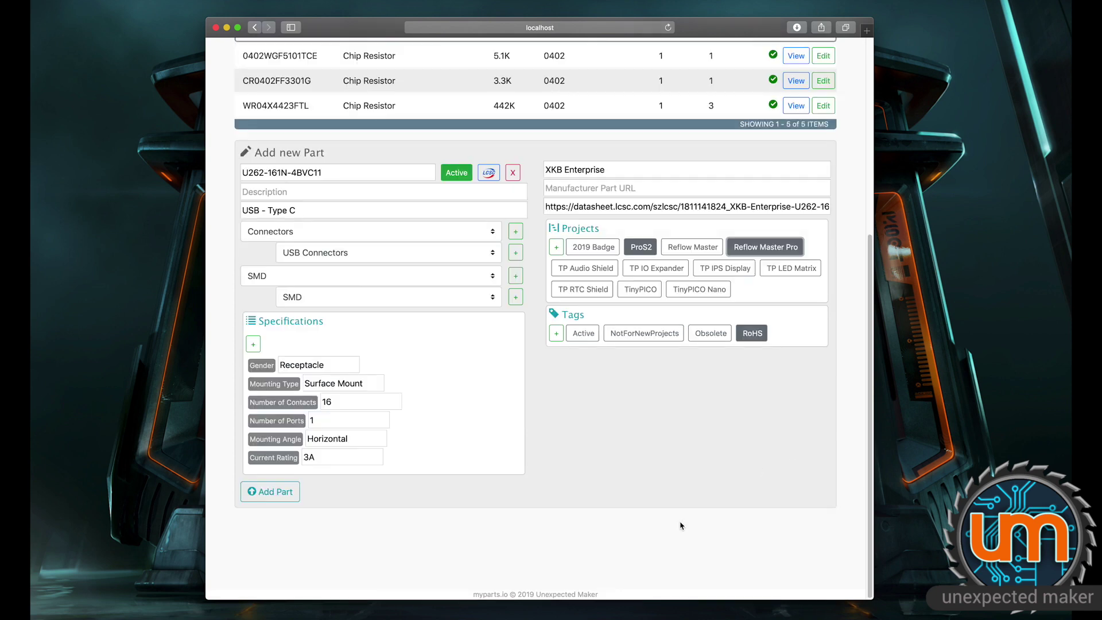
- Add part U262-161N-4BVC11, filter the list to Connectors > ALL, and expand its details
left_click(285, 499)
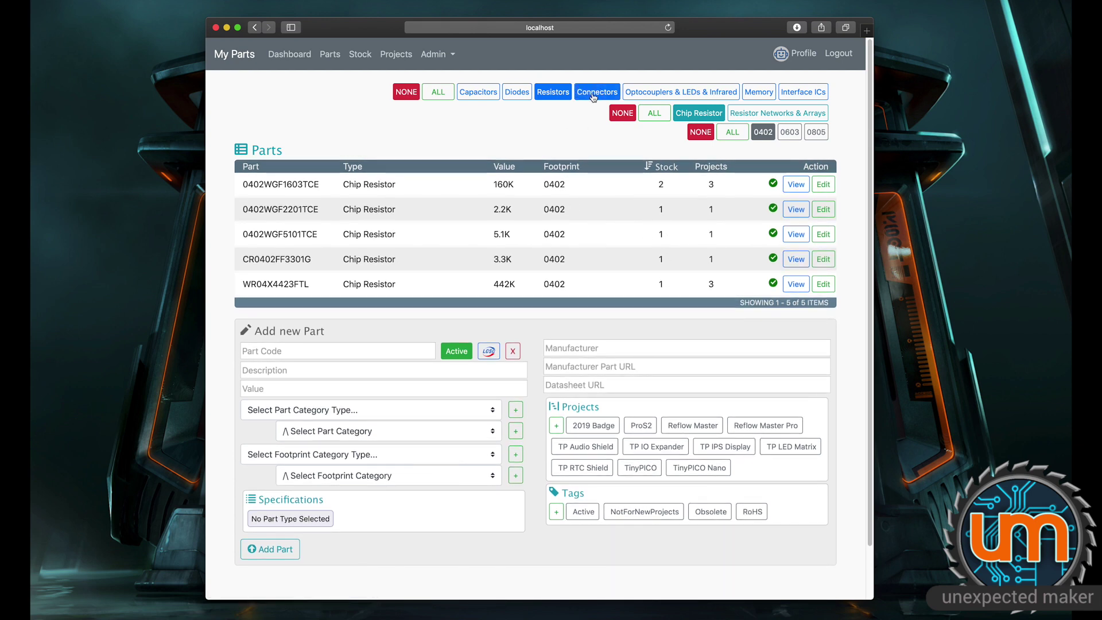
left_click(406, 92)
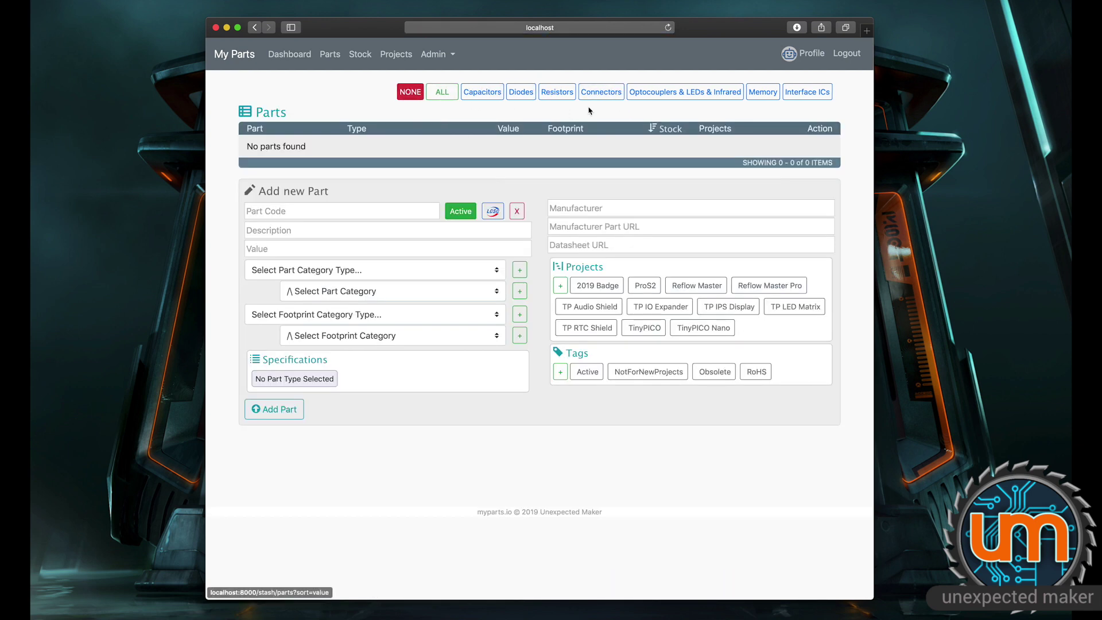
left_click(601, 93)
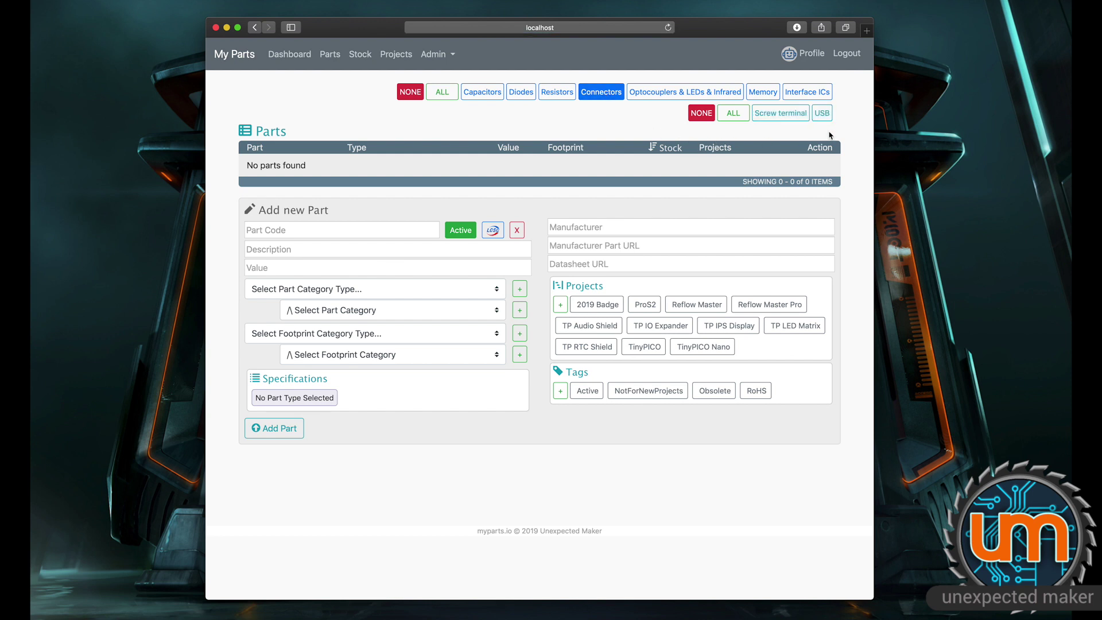
left_click(734, 113)
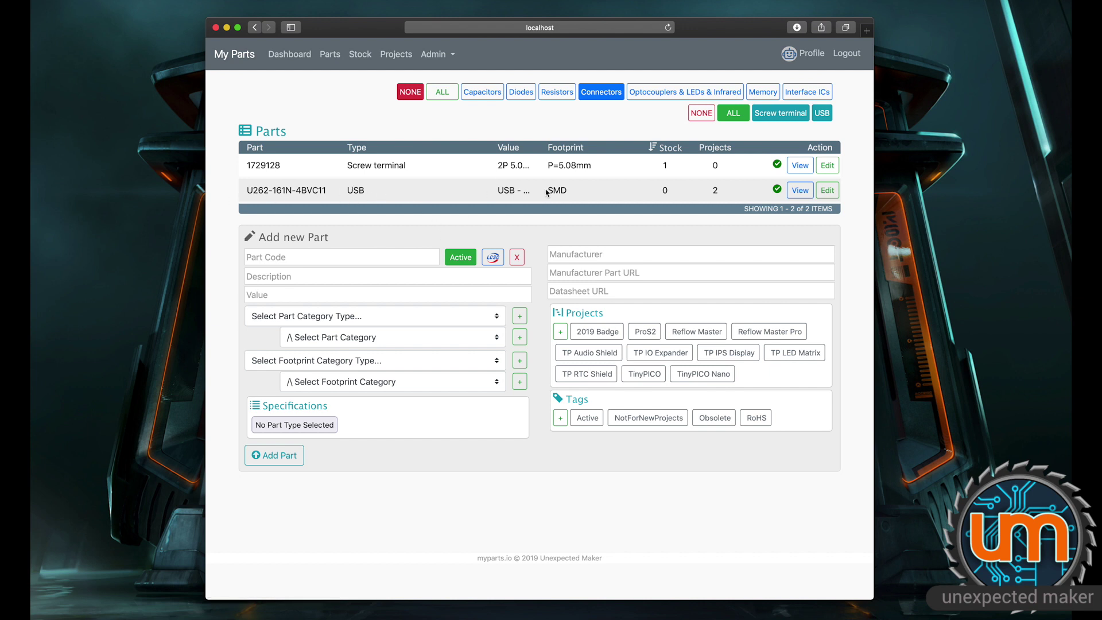
left_click(805, 195)
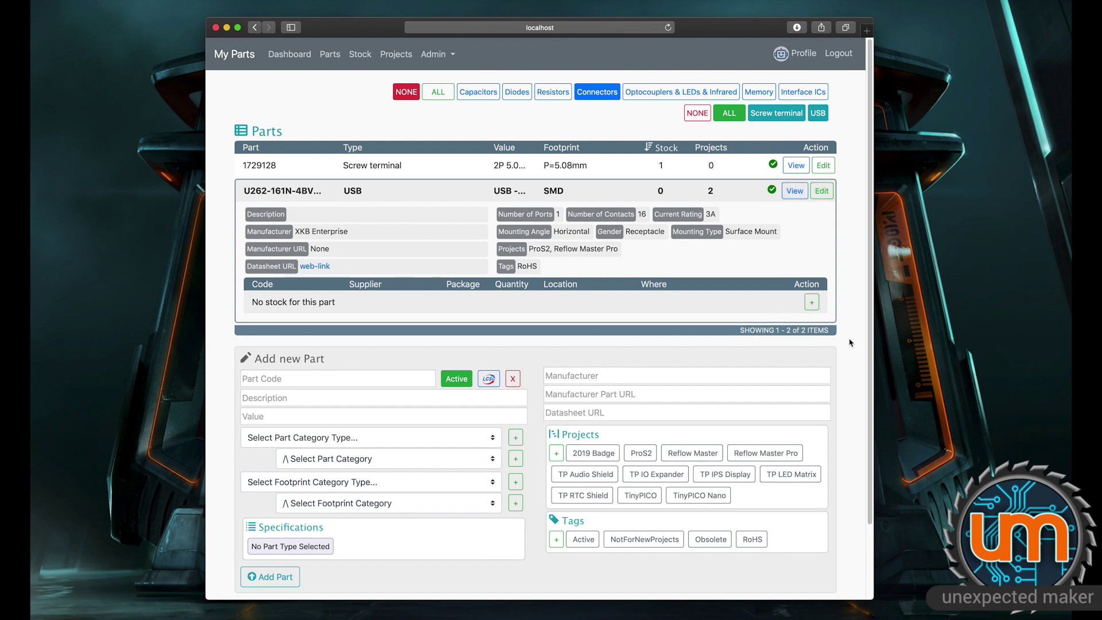
- Start a stock entry for the USB part with the LCSC product link, supplier LCSC and quantity 200
left_click(812, 302)
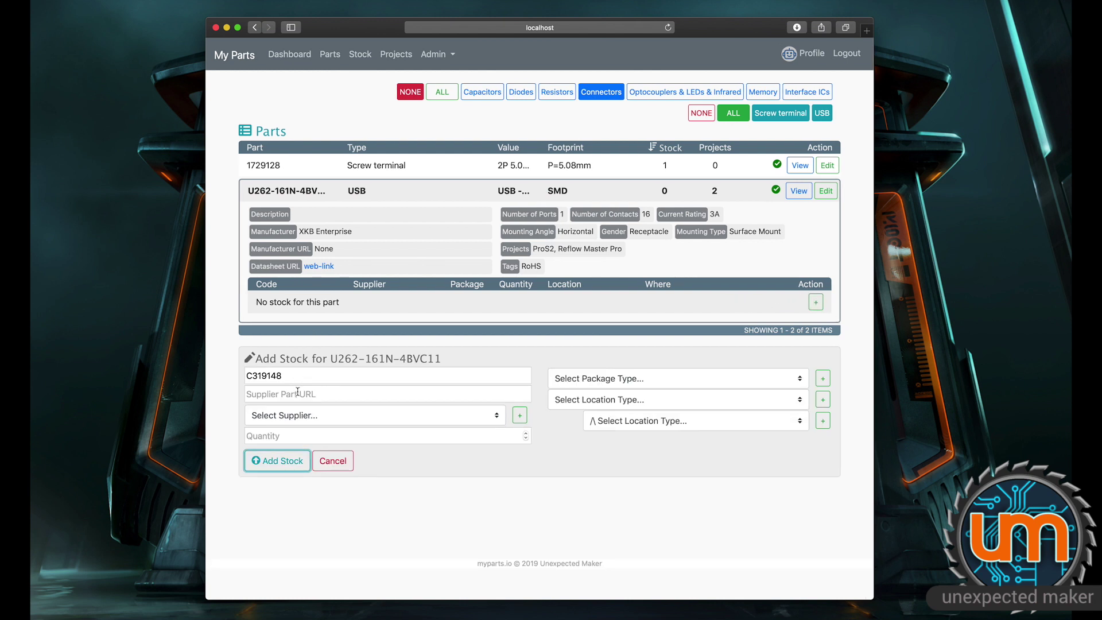
key("super+Tab")
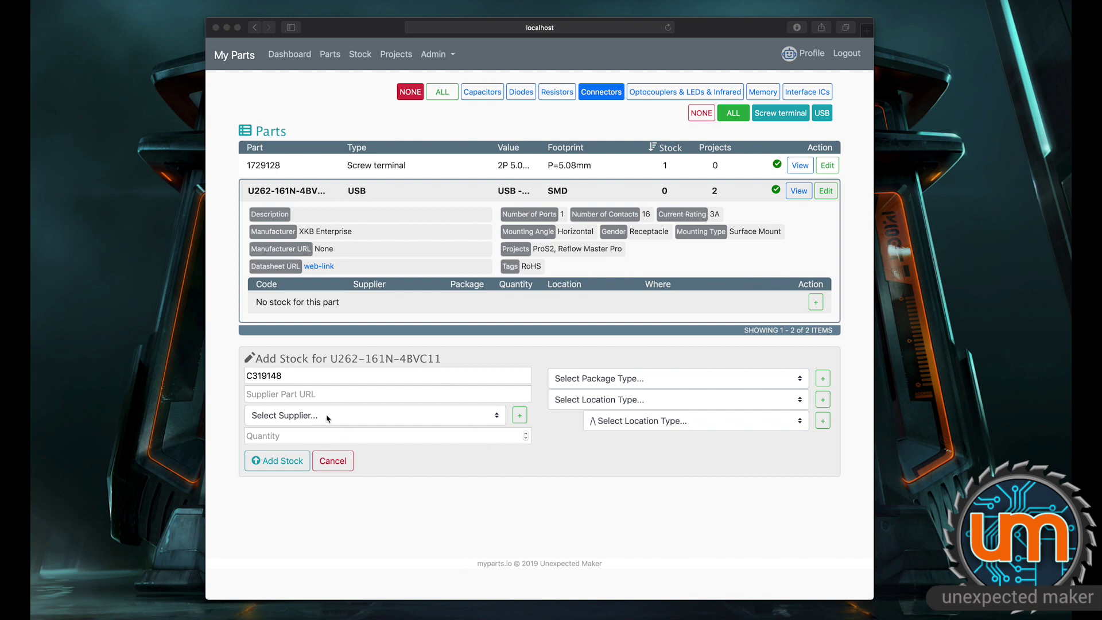
left_click(326, 395)
type("https://lcsc.com/product-detail/USB-Connectors_XKB-Enterprise-U262-161N-4BVC11_C319148.html")
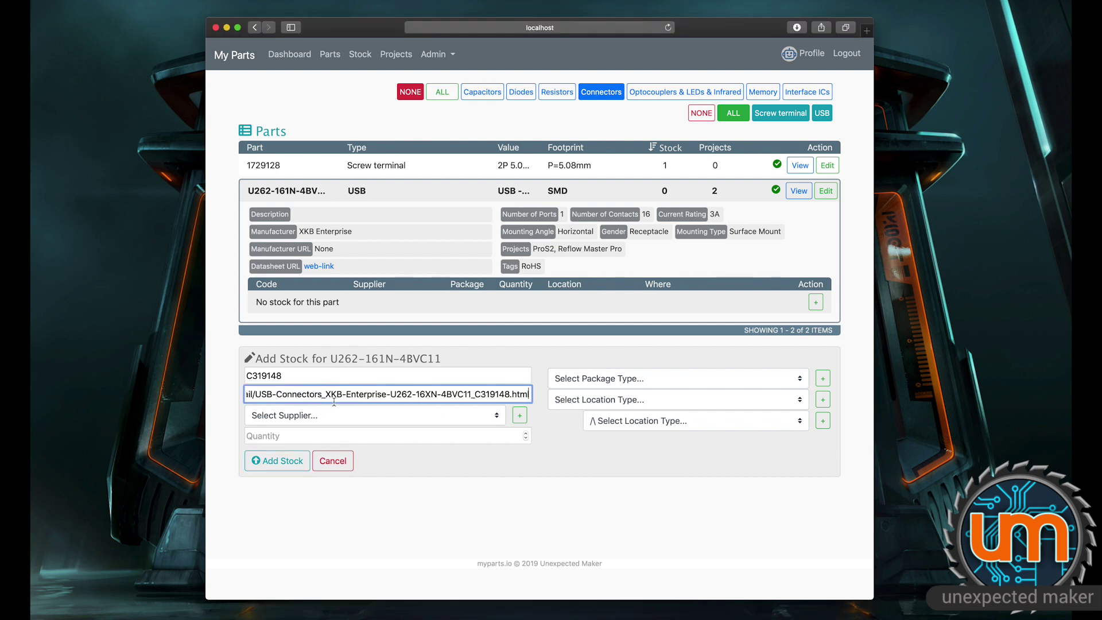
left_click(320, 415)
left_click(319, 466)
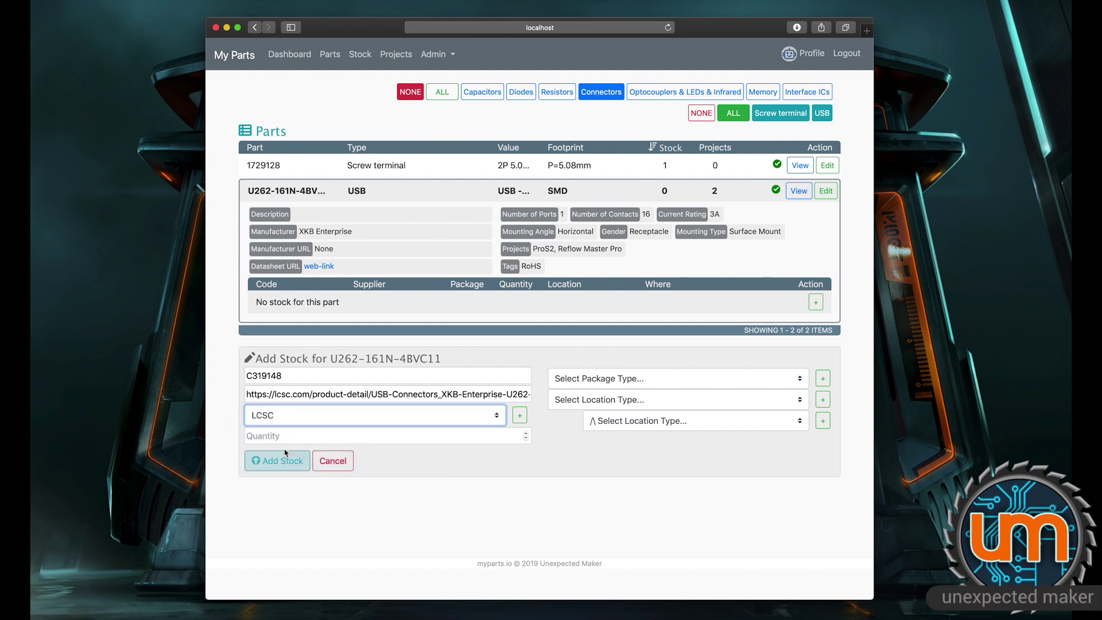
left_click(278, 436)
type("200")
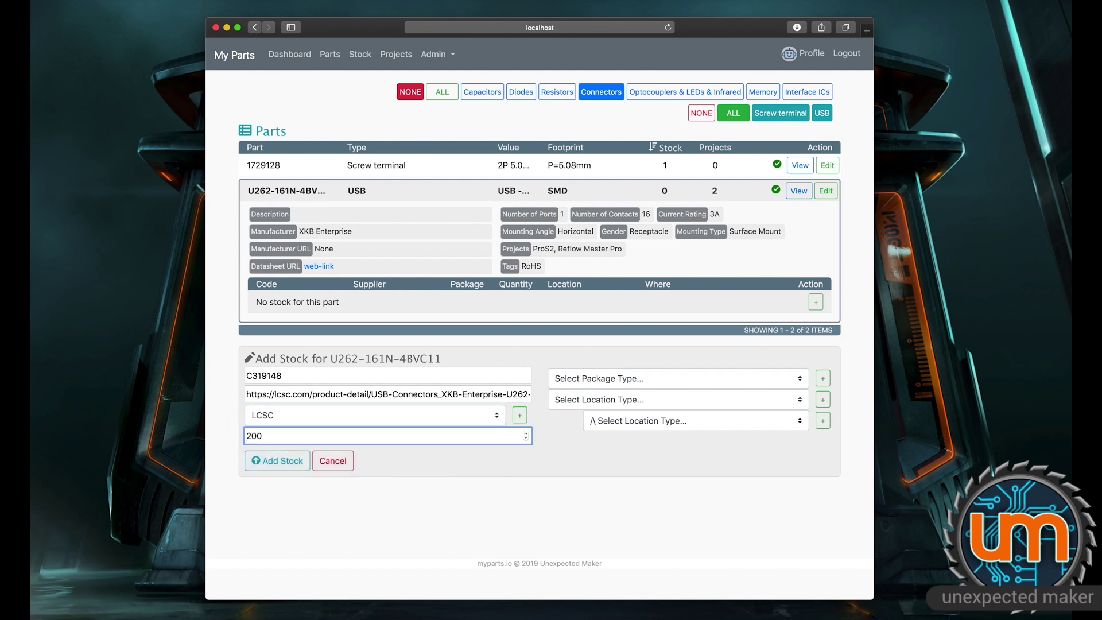
- Set package type to Tape and location type to Tub, then begin creating a new location
left_click(597, 380)
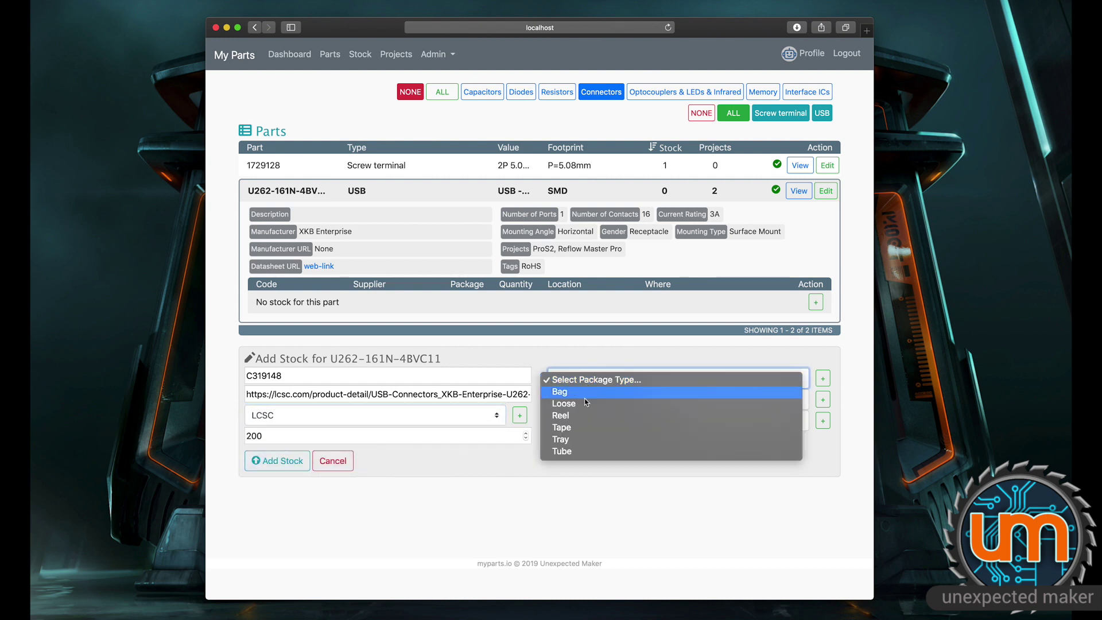
left_click(574, 427)
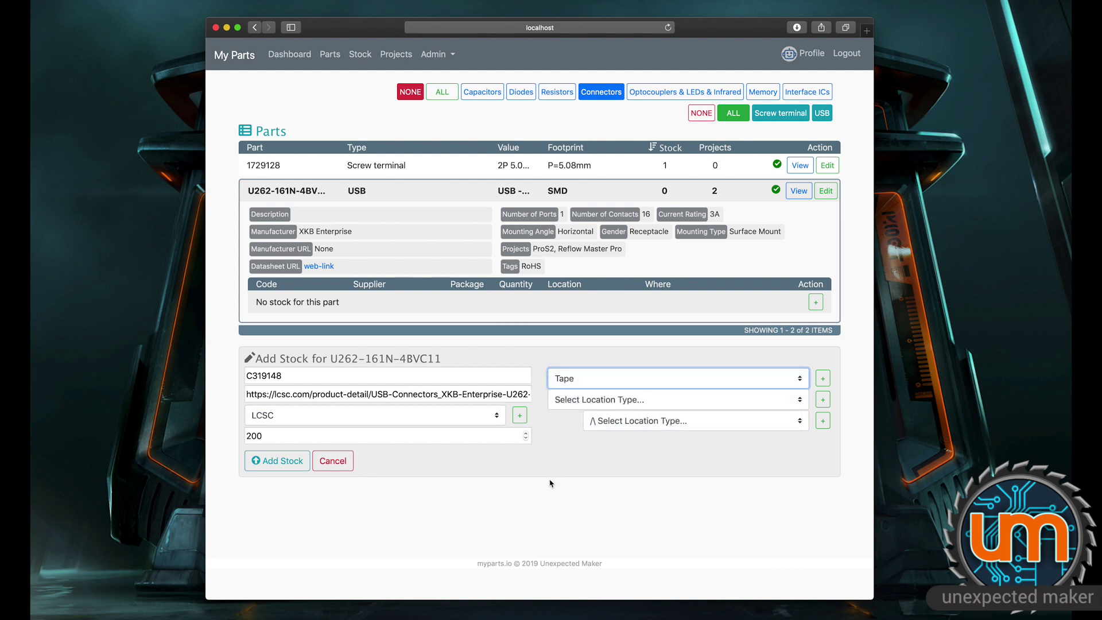
left_click(611, 402)
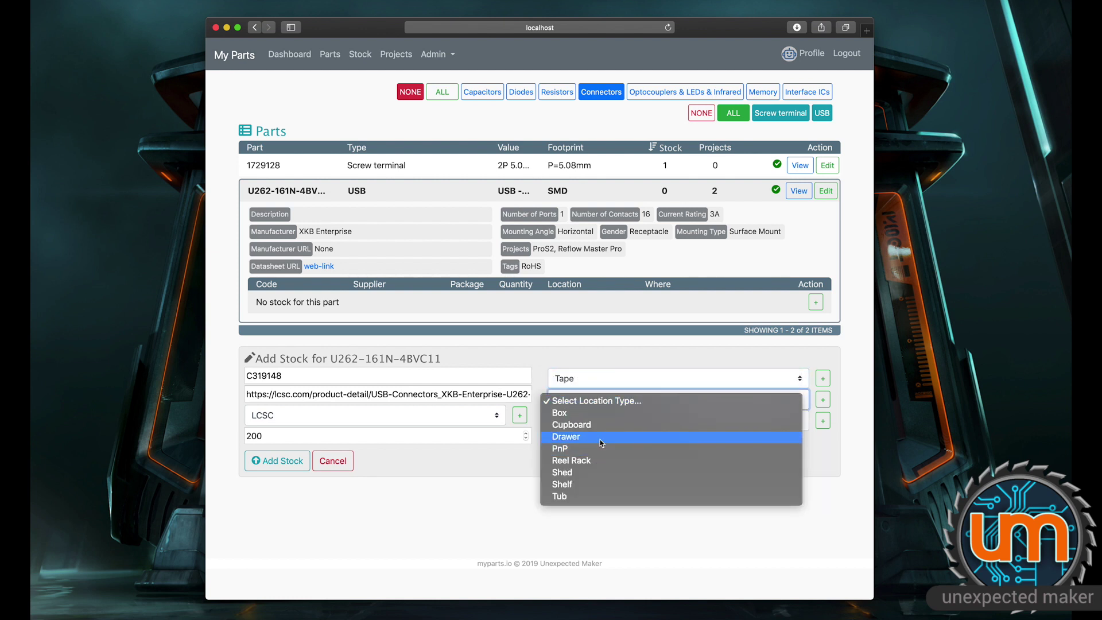
left_click(591, 496)
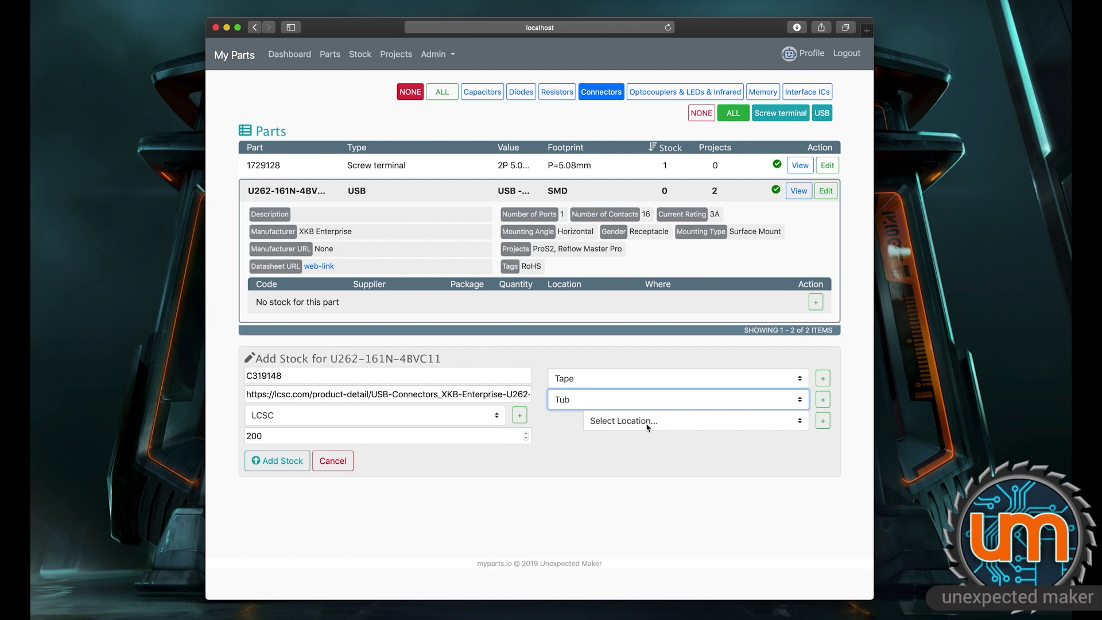
left_click(623, 421)
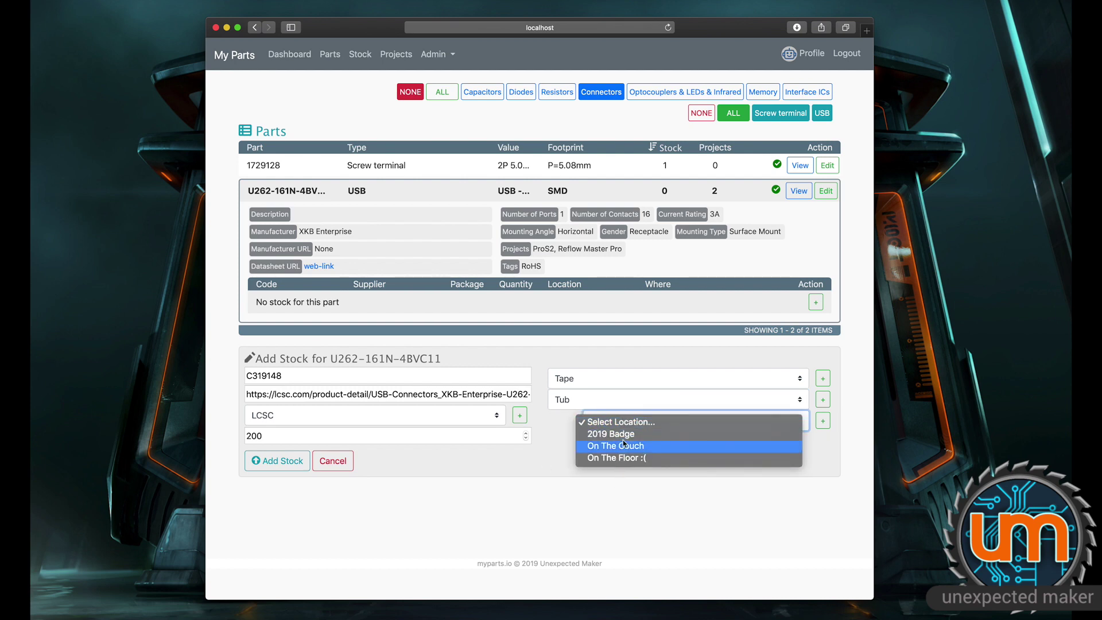
left_click(548, 453)
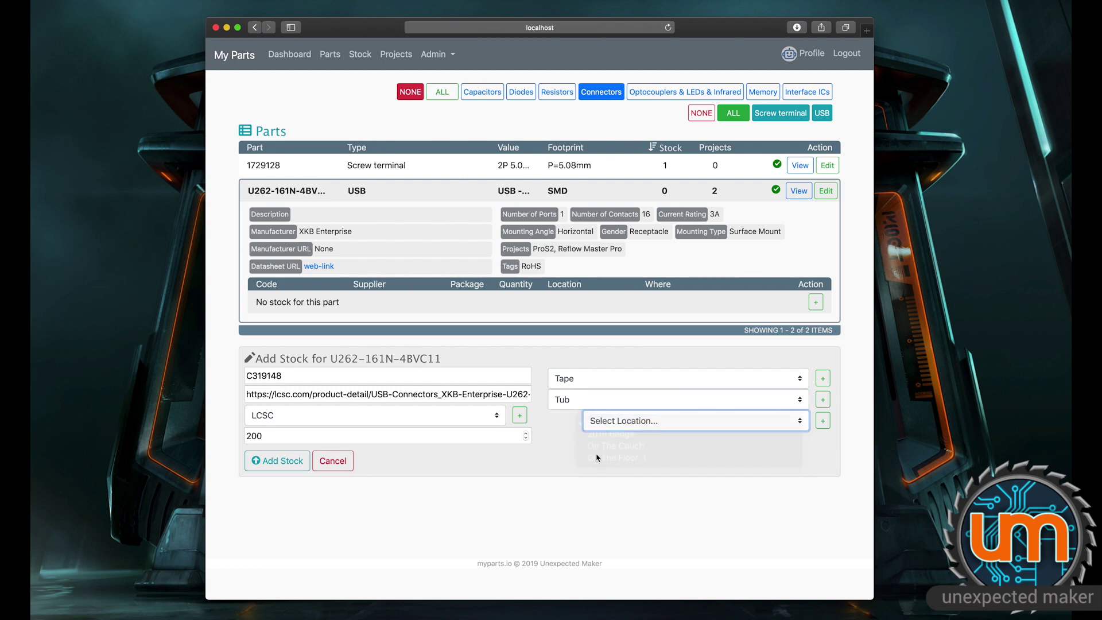
left_click(823, 421)
- Create a new Tub location named 'Reflow Master Pro'
left_click(520, 74)
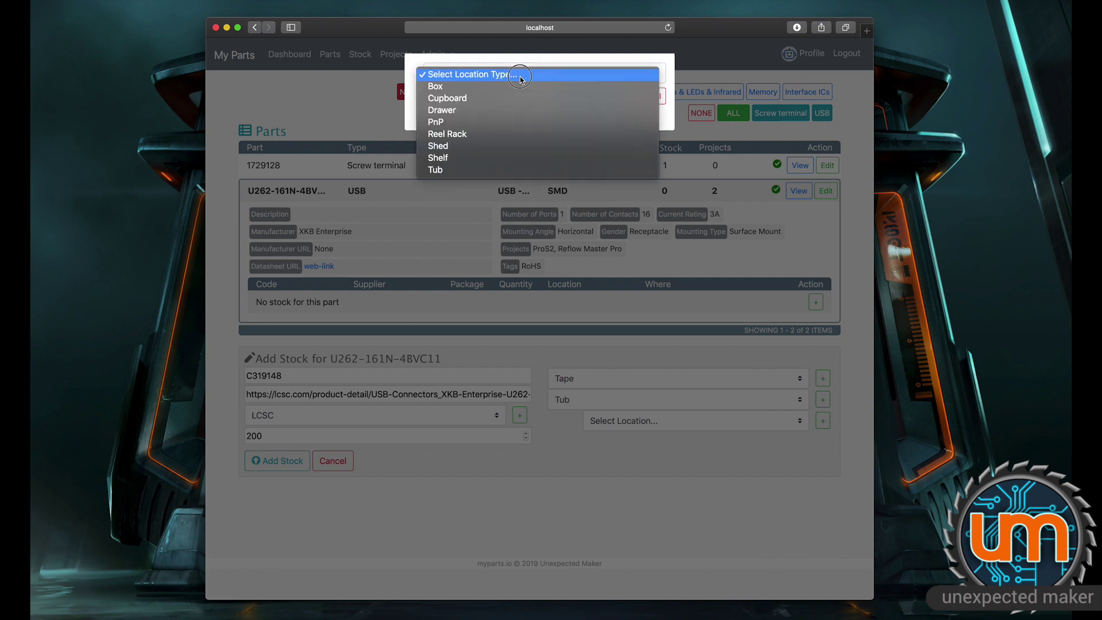
left_click(476, 170)
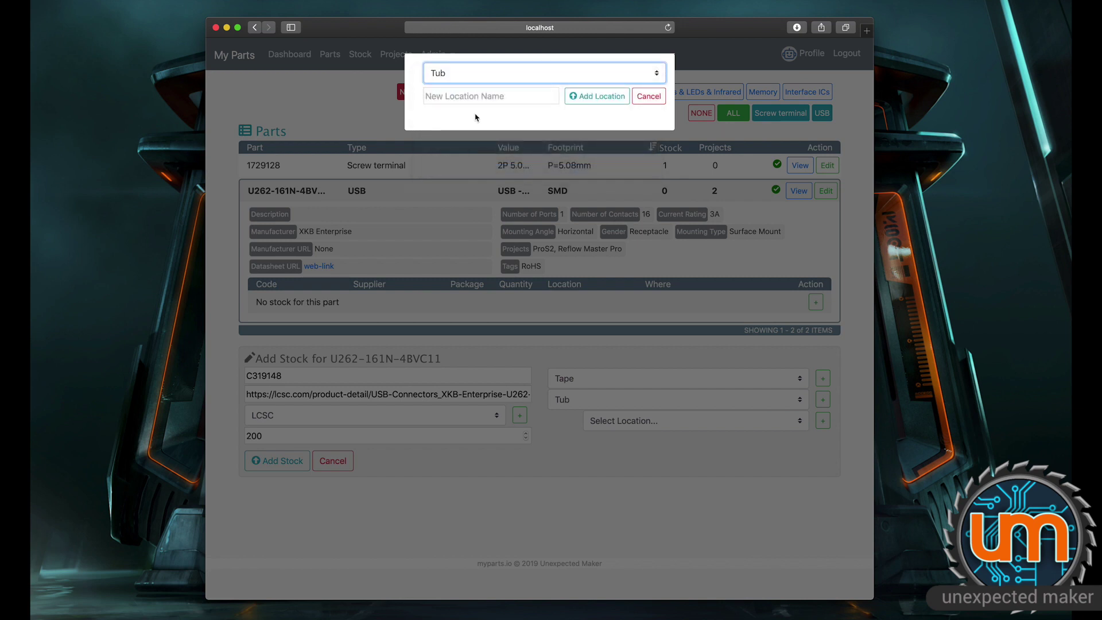
left_click(477, 96)
type("Reflow")
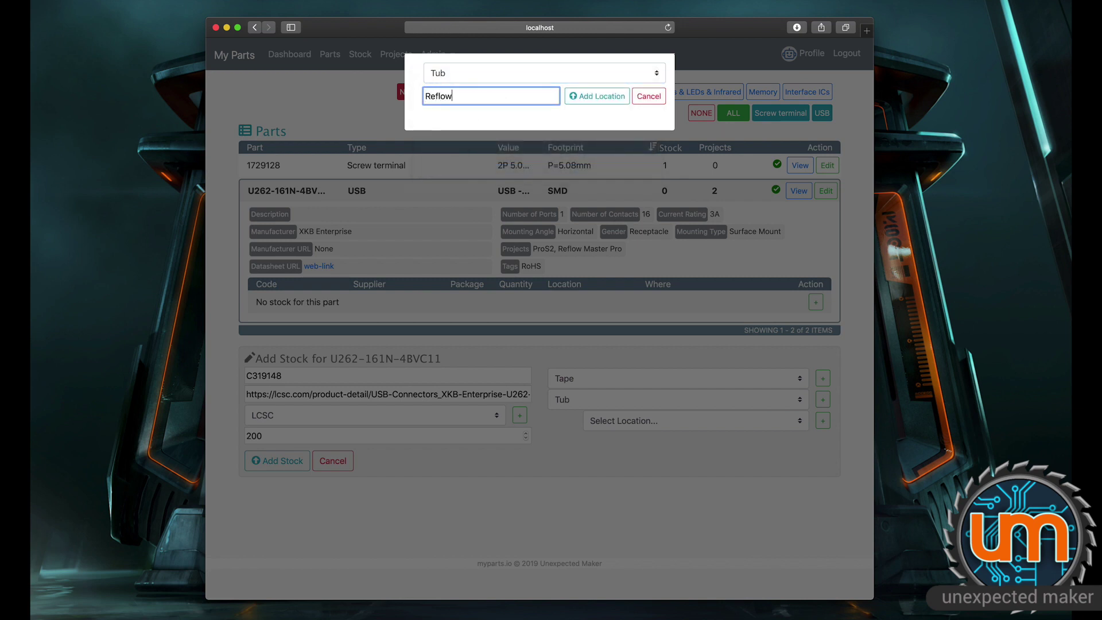
type(" Master Pro")
left_click(600, 97)
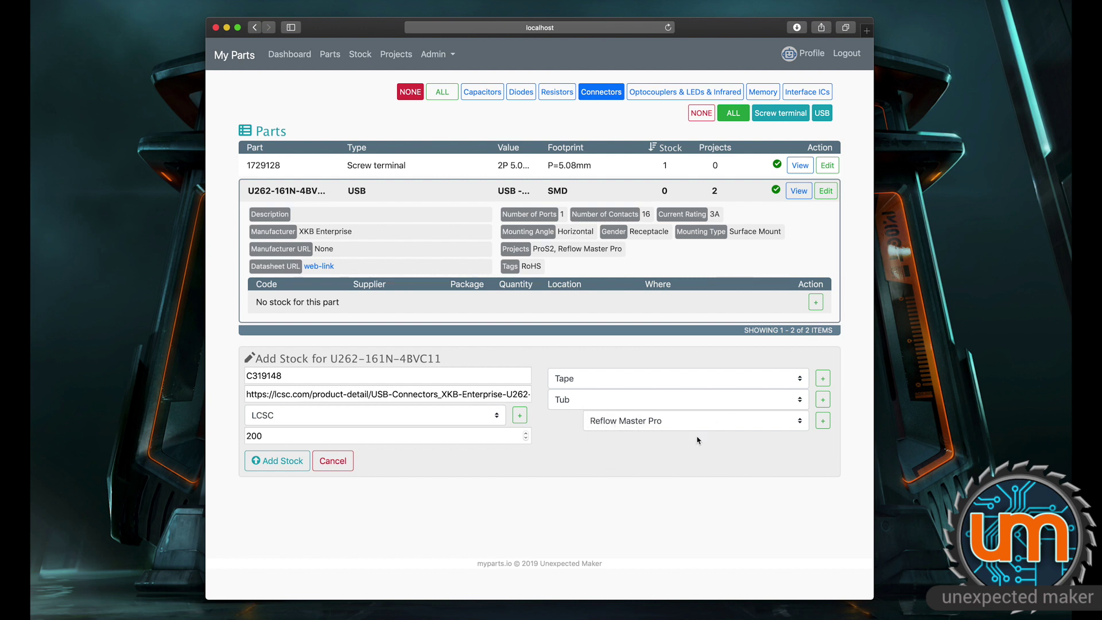
- Save the 200-piece stock entry, expand the USB part, and view then dismiss its stock QR code
left_click(287, 465)
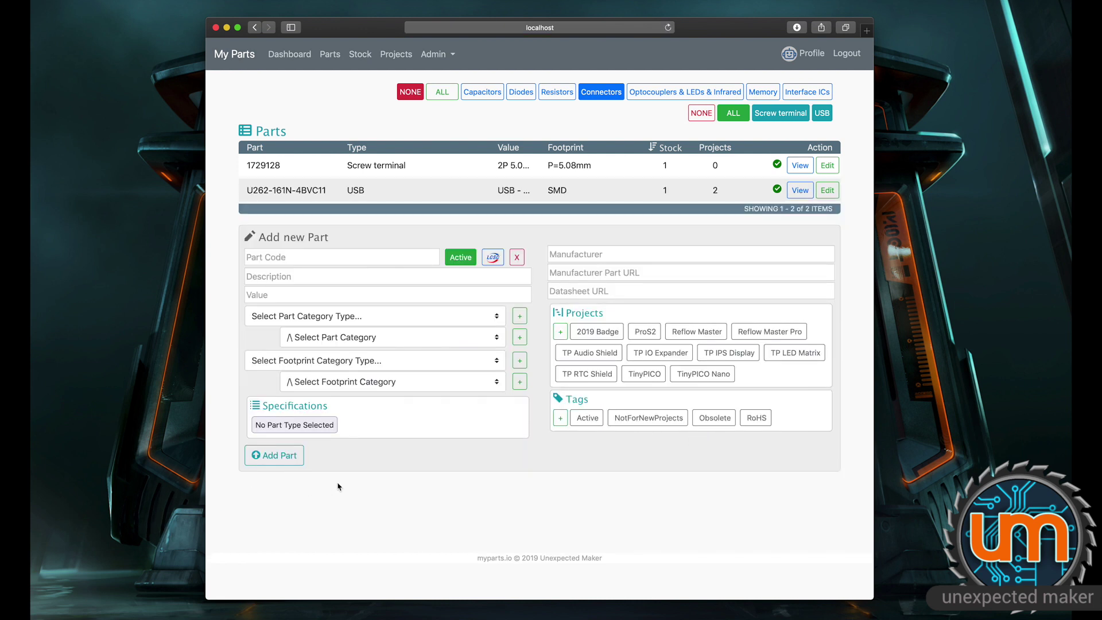
left_click(801, 190)
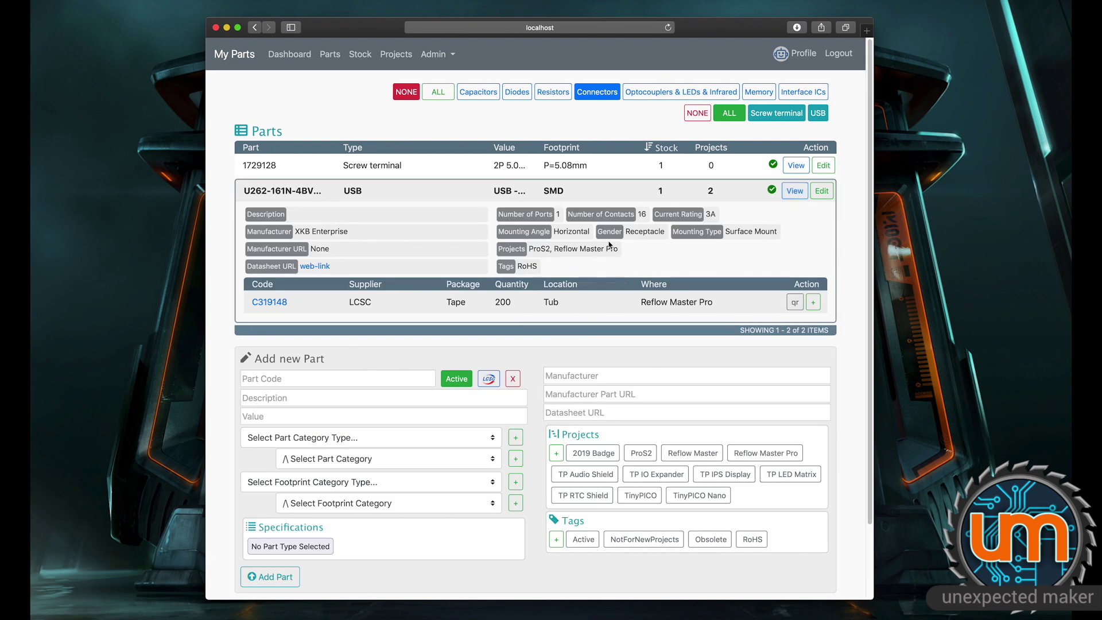
left_click(795, 302)
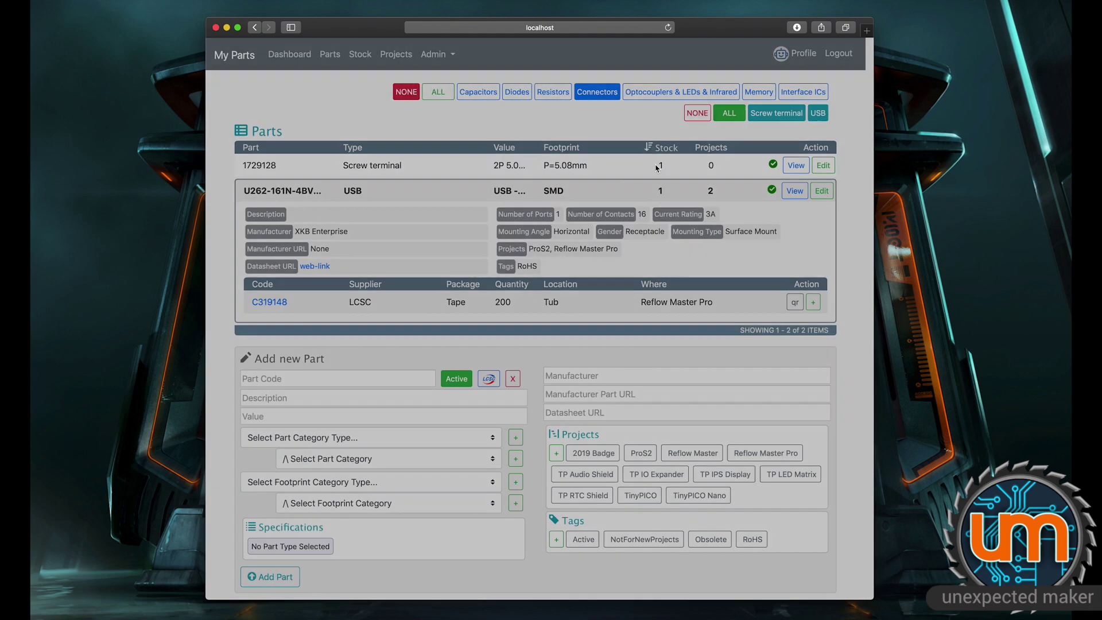
left_click(647, 153)
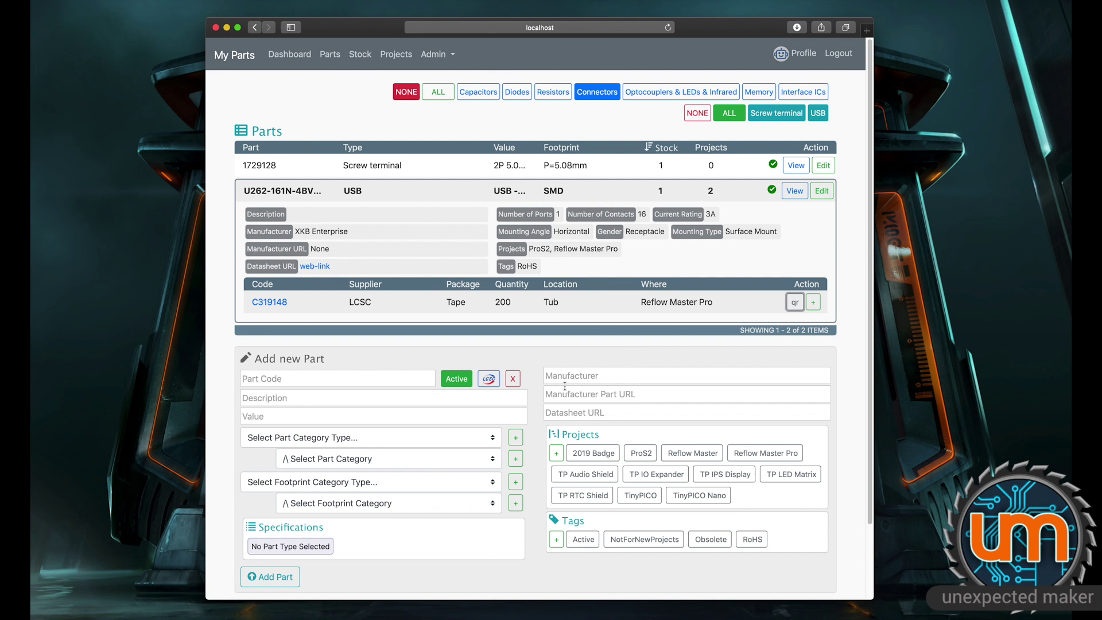
scroll(565, 386, "down", 1)
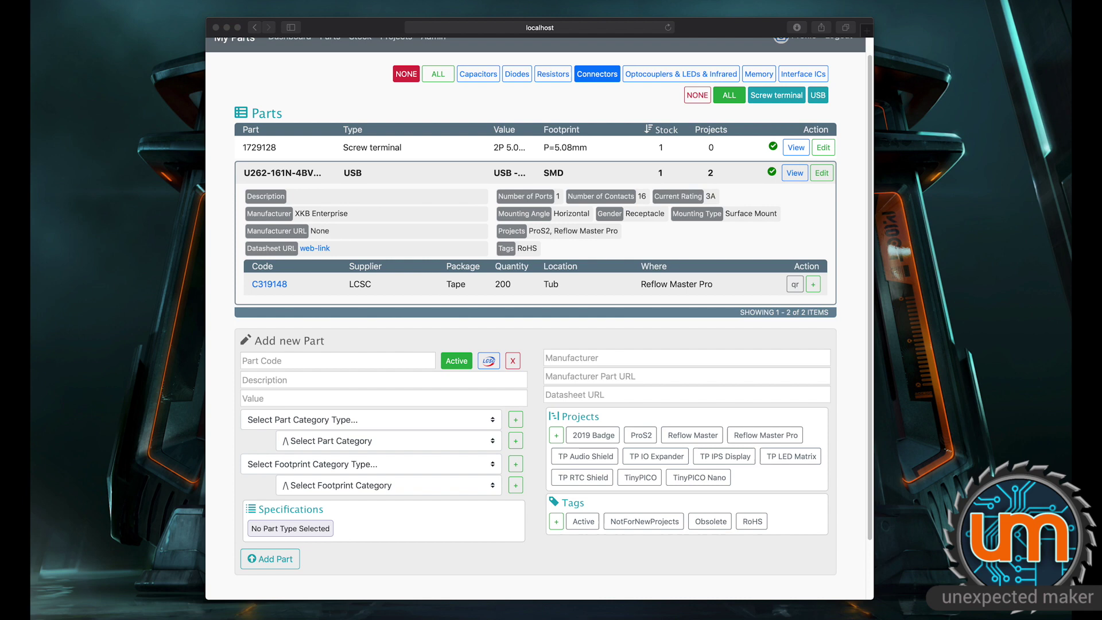
- Paste C25905 into Part Code and fetch it from LCSC, revealing 0402WGF5101TCE already exists
left_click(347, 362)
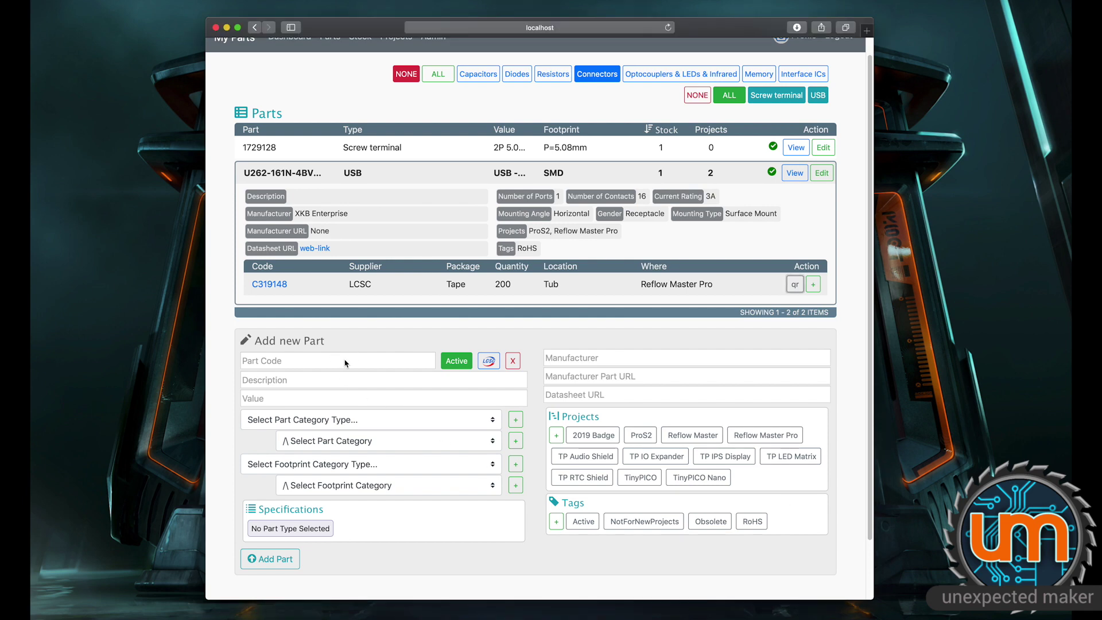
type("C25905")
left_click(493, 364)
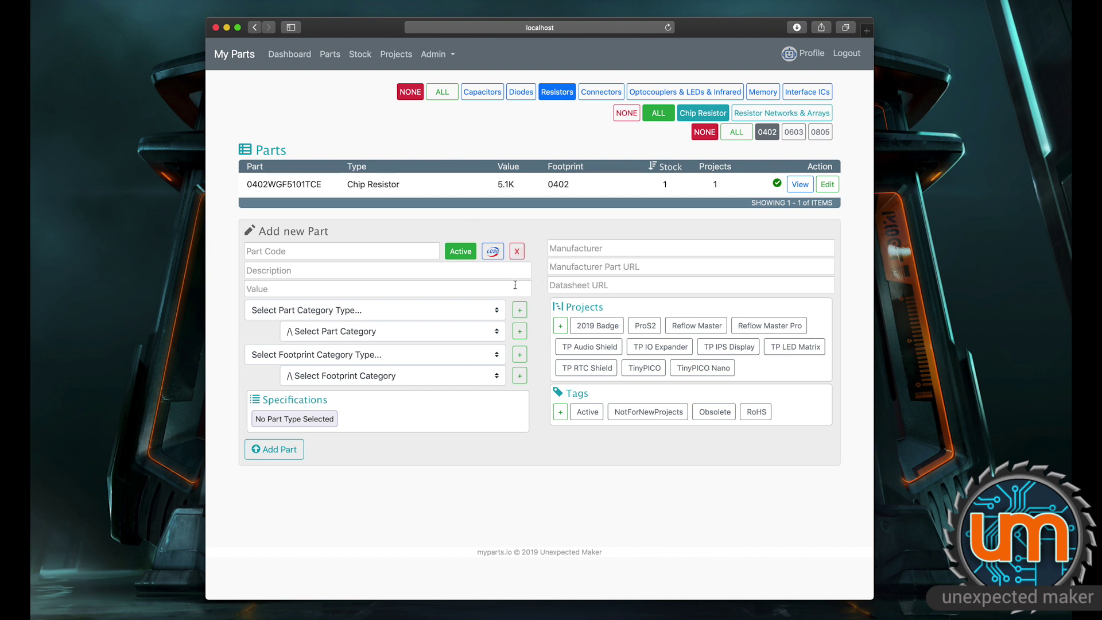
- Go to Projects and expand ProS2's six-part BOM
left_click(404, 55)
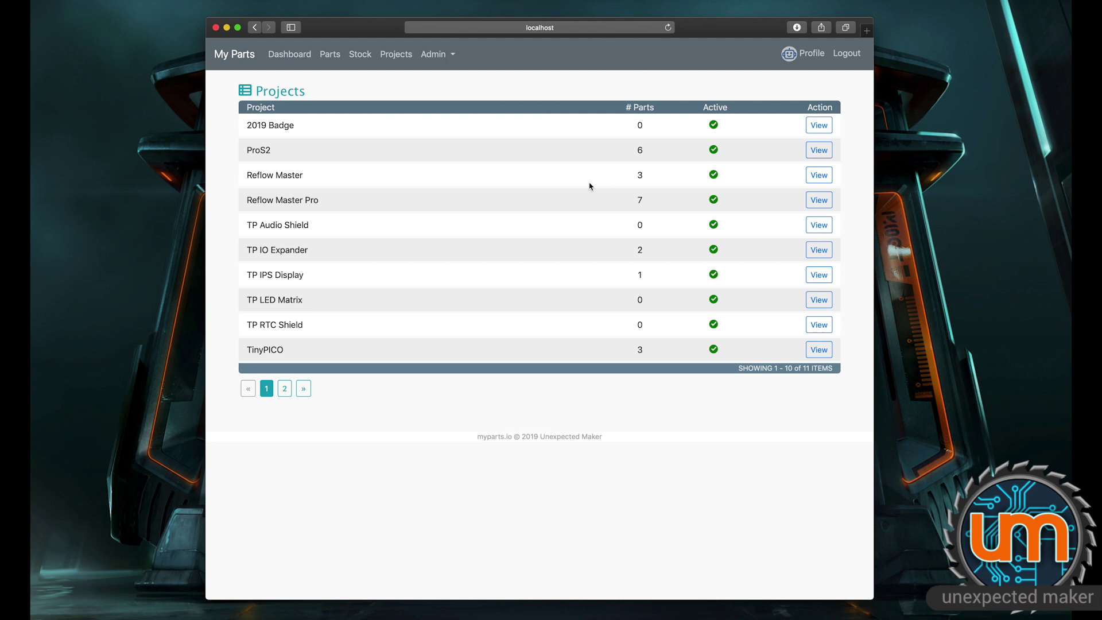
left_click(819, 151)
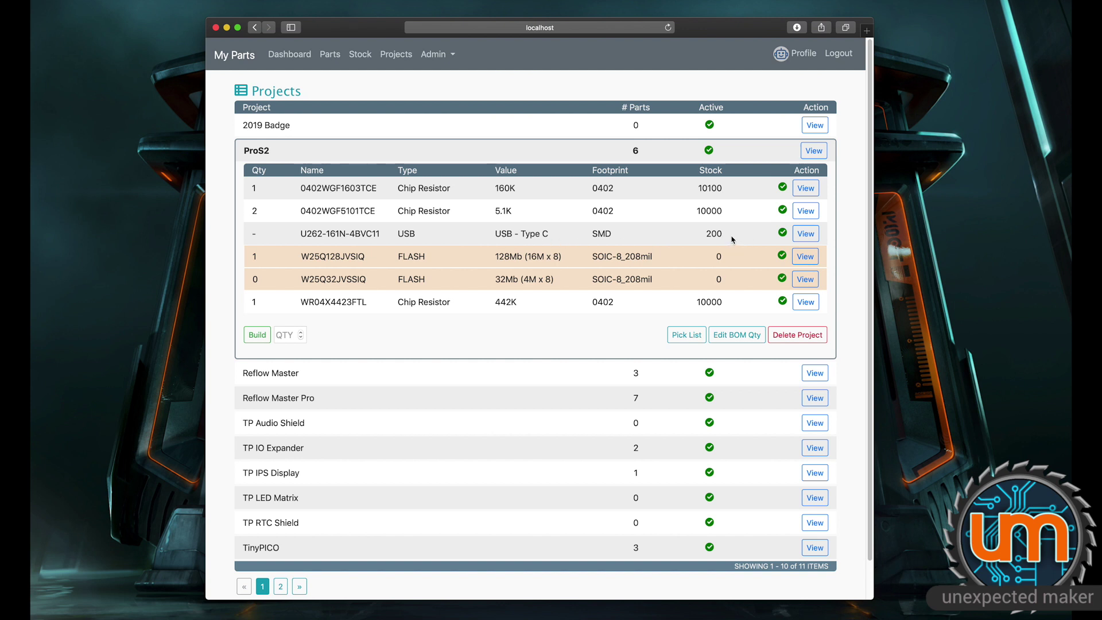
- Set the USB connector's quantity to 1 in the ProS2 BOM and save it
left_click(739, 338)
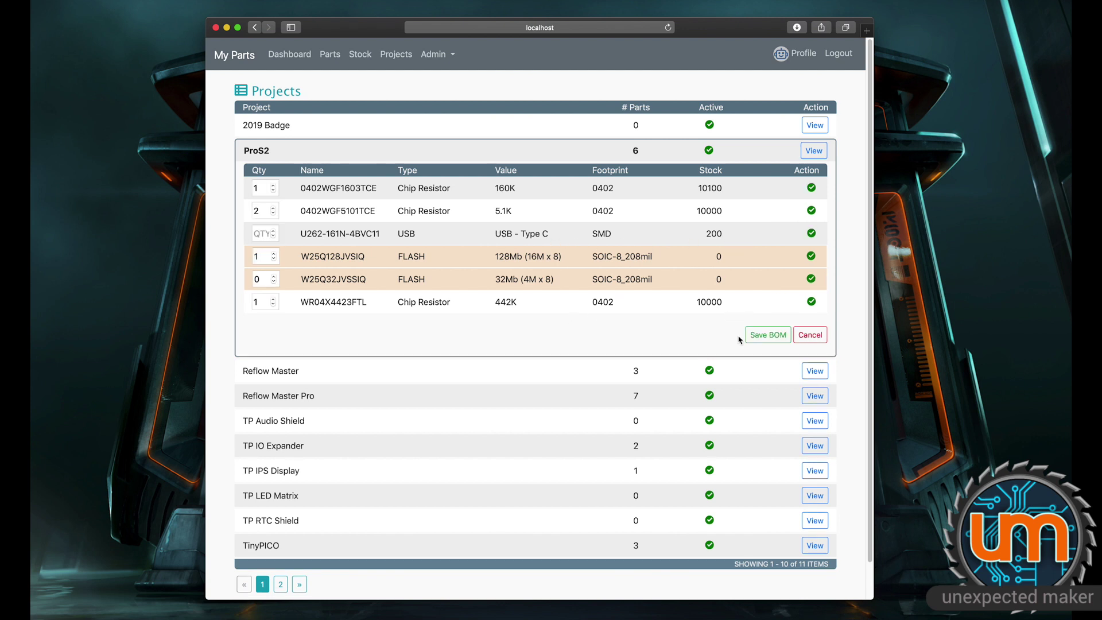
left_click(263, 236)
type("1")
left_click(766, 335)
scroll(319, 273, "down", 1)
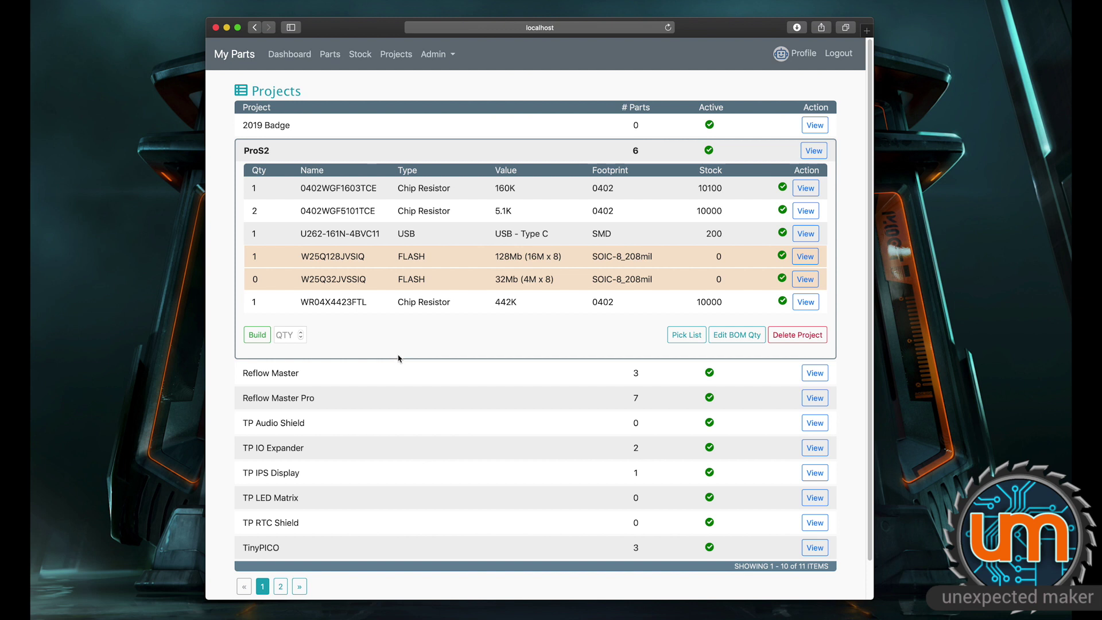
left_click(281, 337)
left_click(391, 356)
double_click(512, 278)
left_click(517, 280)
- Unassign the W25Q32JVSSIQ flash chip from the ProS2 project and update the part
left_click(806, 279)
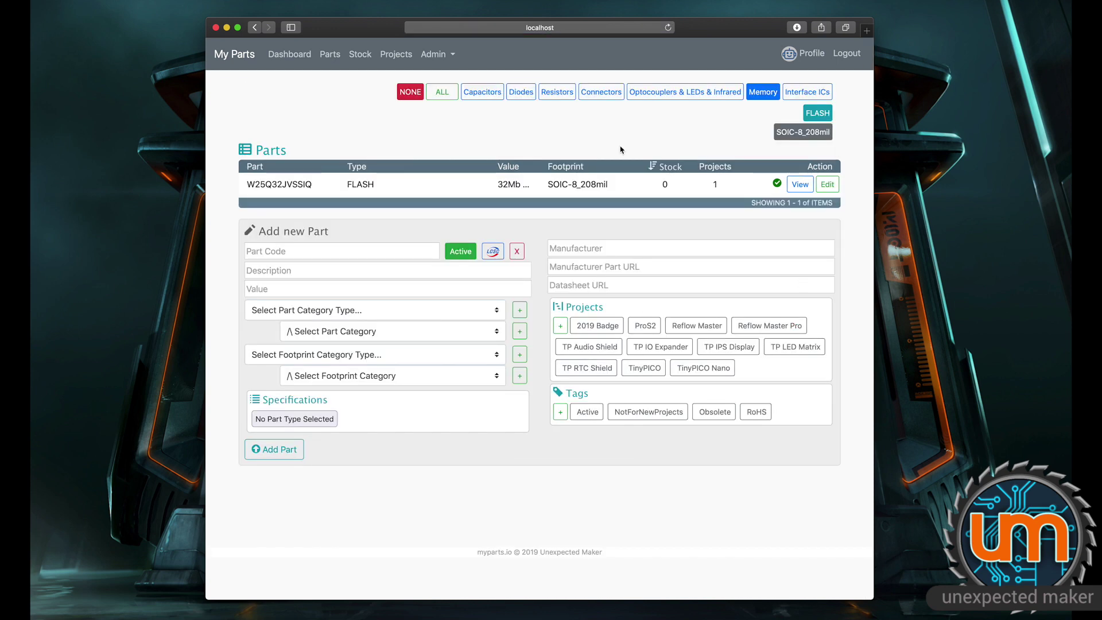
left_click(828, 184)
left_click(648, 325)
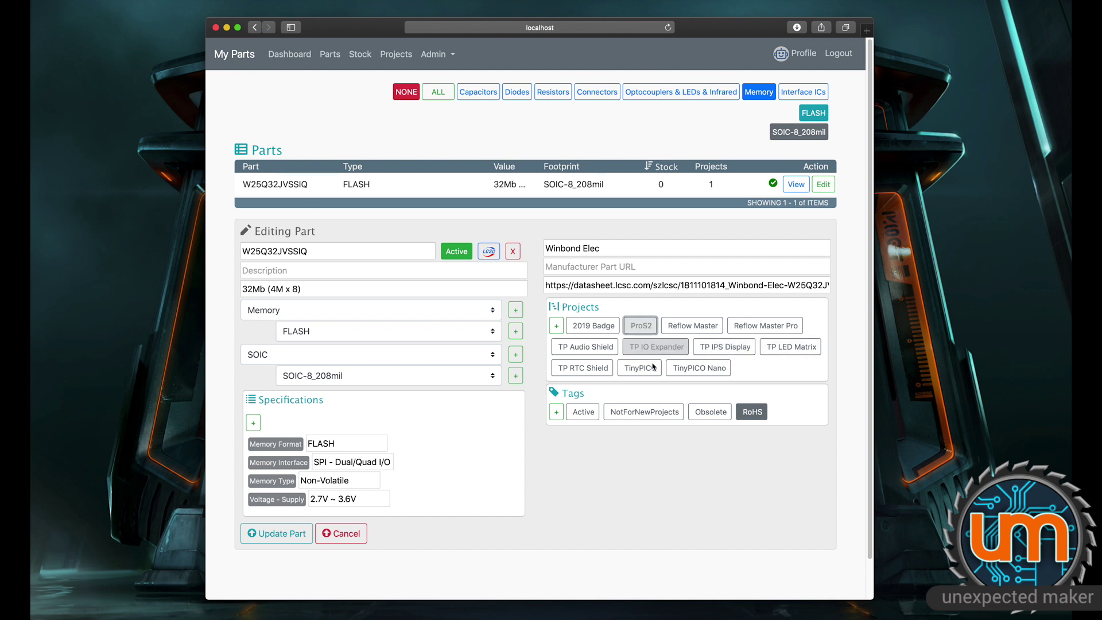
left_click(295, 532)
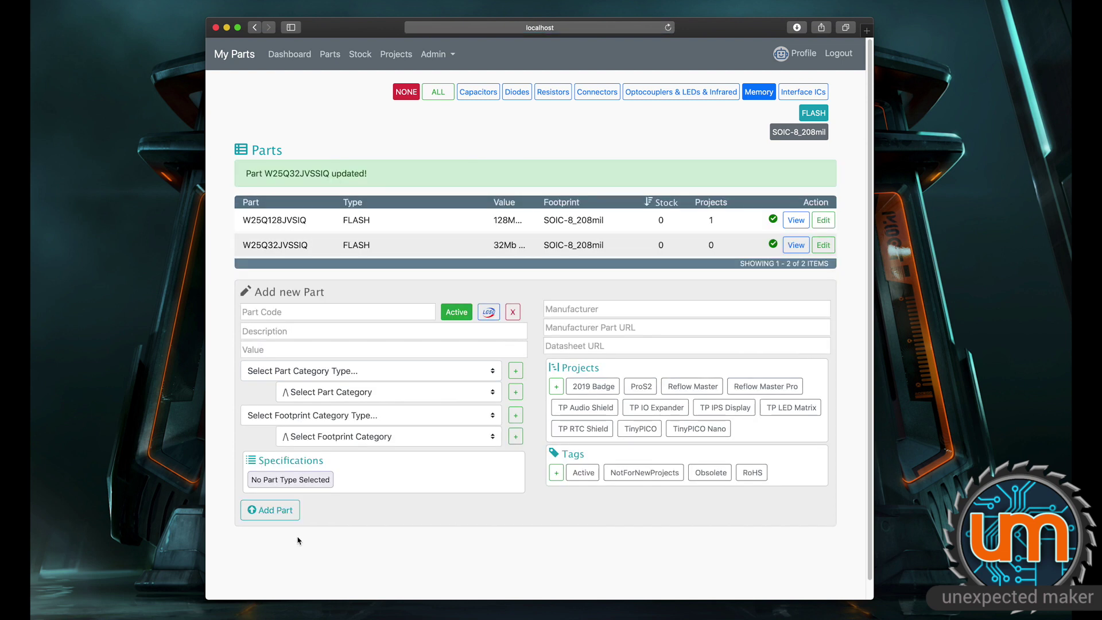
- Check the Projects list to confirm ProS2 now lists five parts
left_click(396, 54)
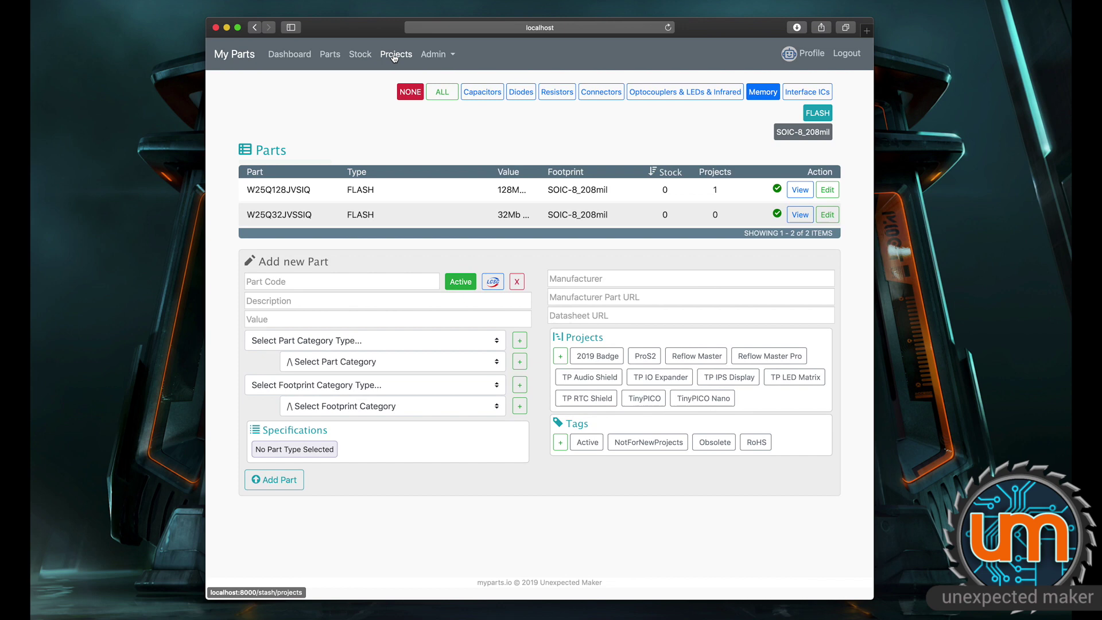
left_click(827, 150)
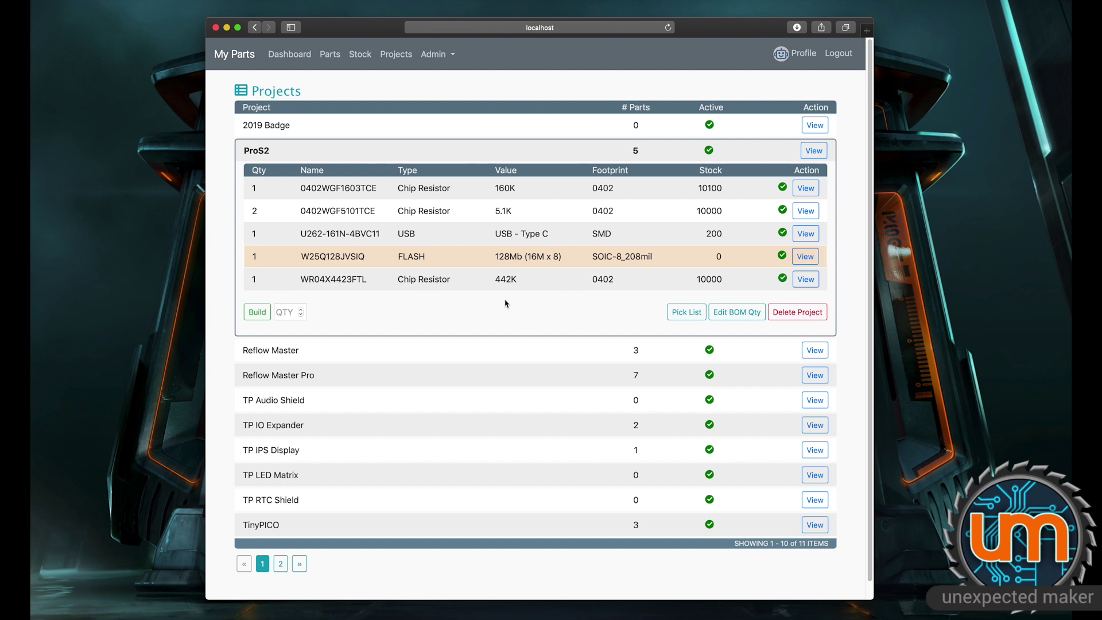
left_click(285, 567)
- Return to the first projects page, then switch to the Stock list of 22 items
left_click(266, 164)
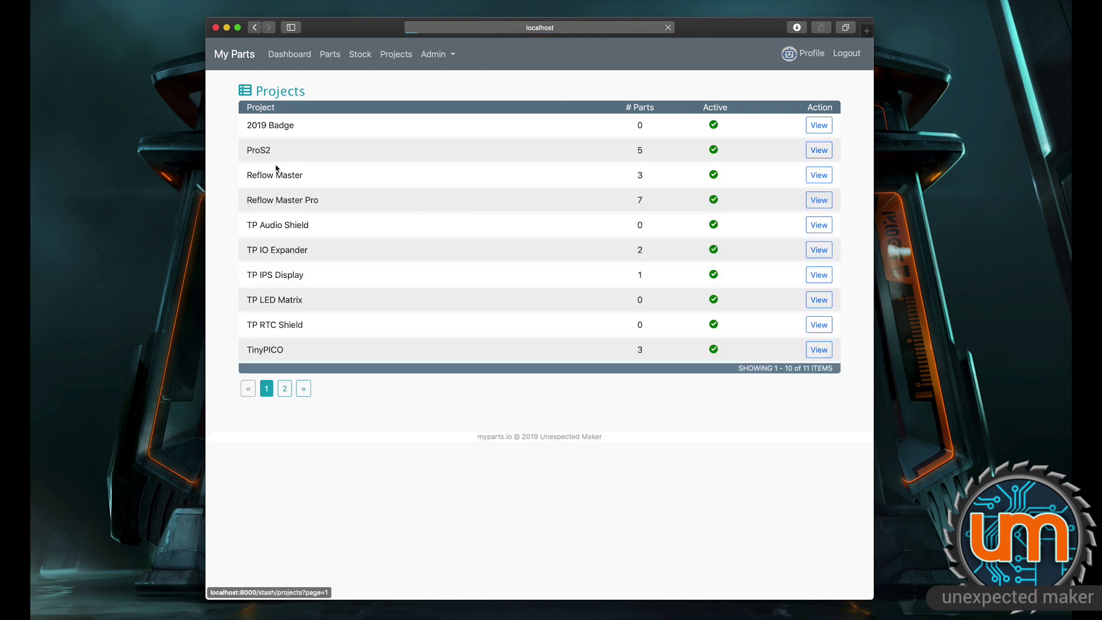
left_click(360, 54)
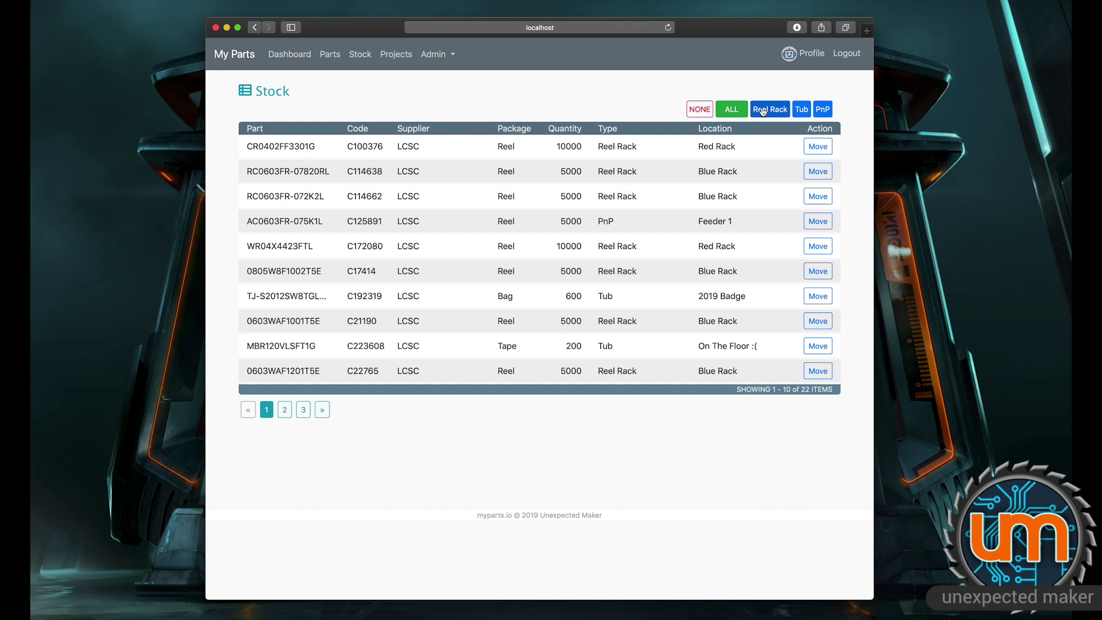
- Filter the stock list to the six Reel Rack items stored in the Red Rack
left_click(699, 112)
left_click(770, 109)
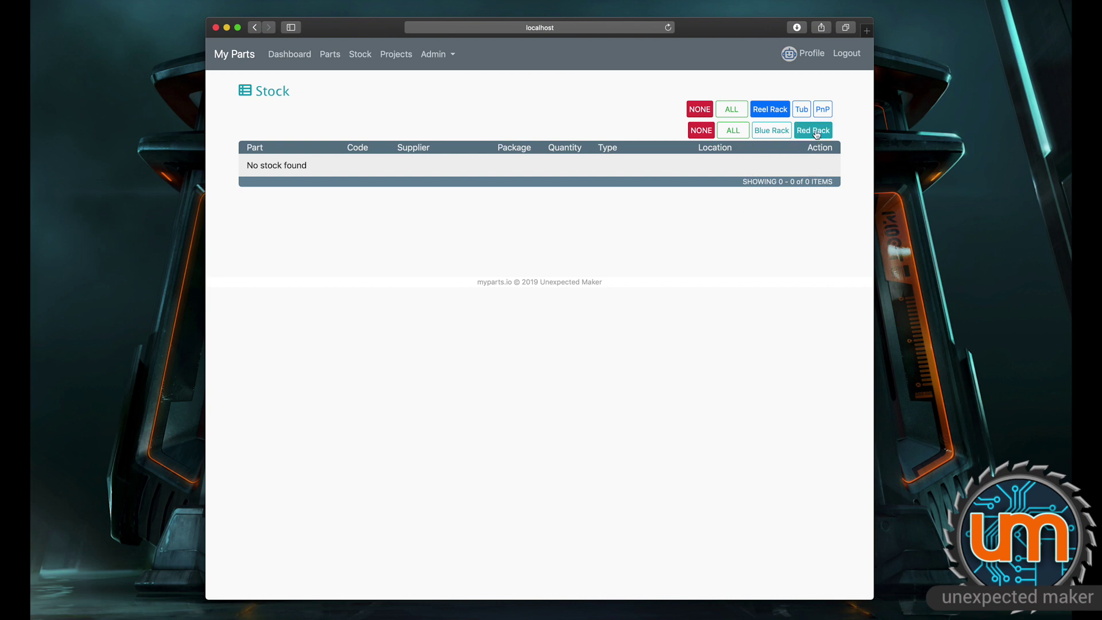
left_click(816, 132)
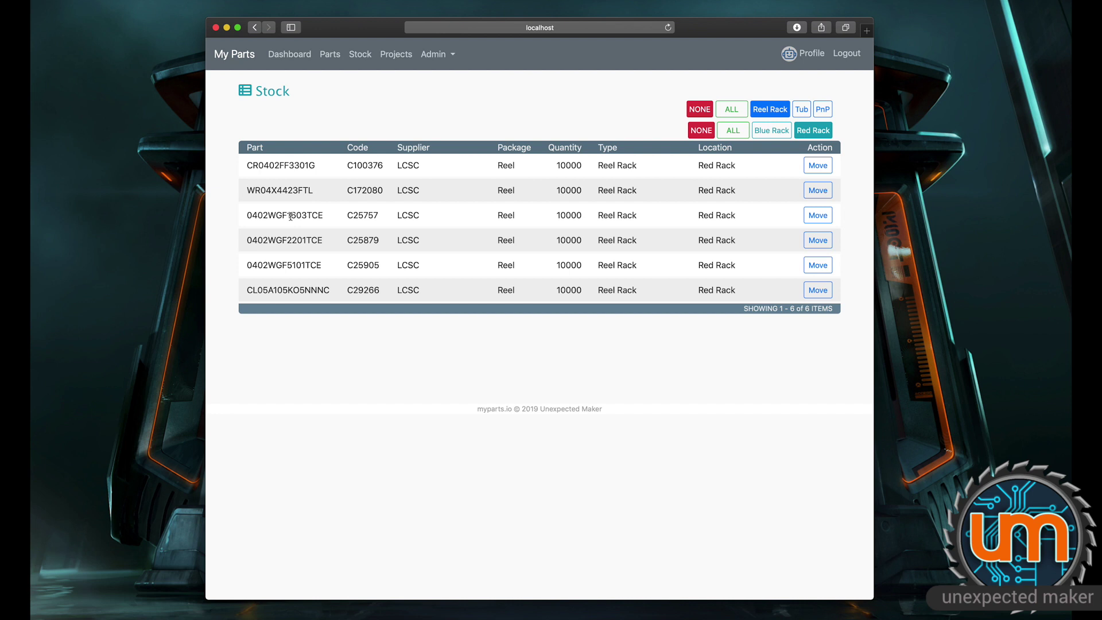
left_click_drag(288, 216, 362, 224)
left_click(289, 216)
- Start moving the 0402WGF1603TCE reel with PnP as the destination type
left_click(818, 215)
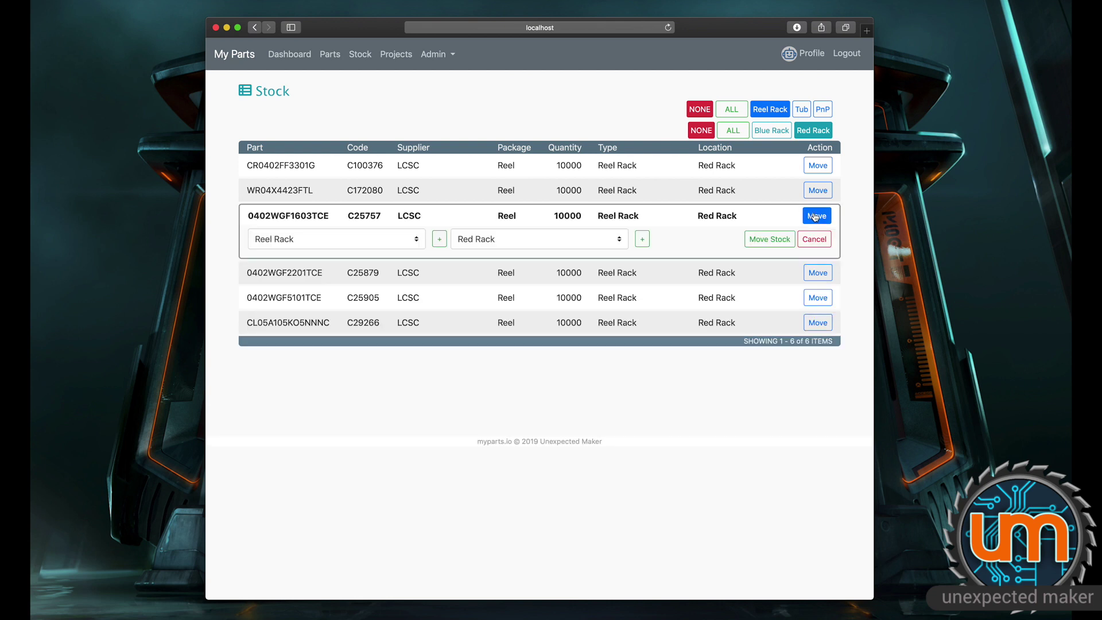
left_click(343, 240)
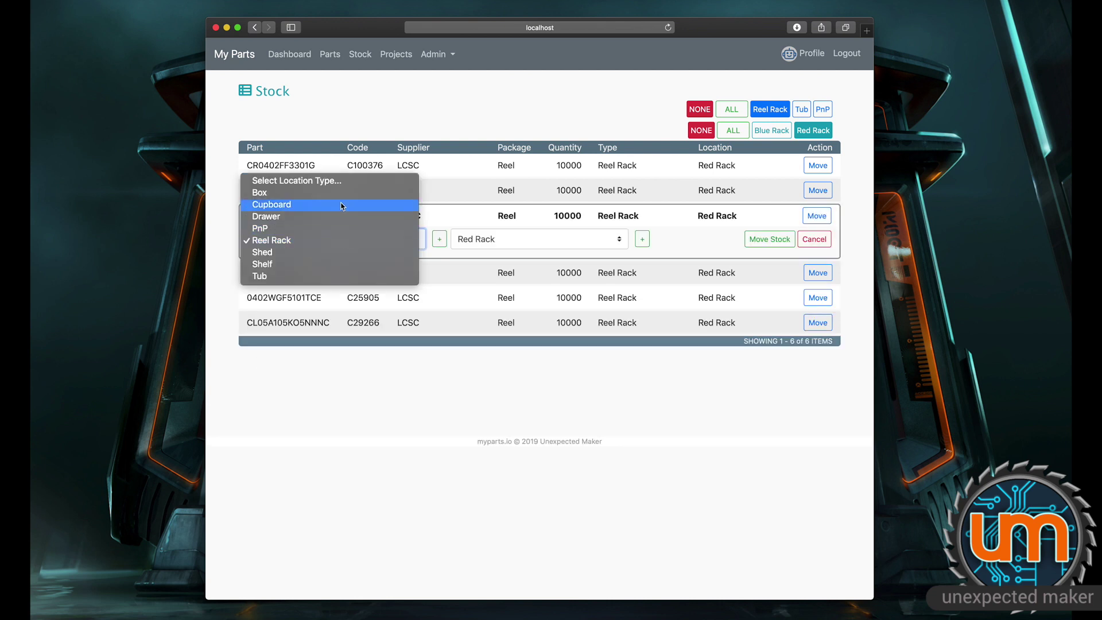
left_click(340, 230)
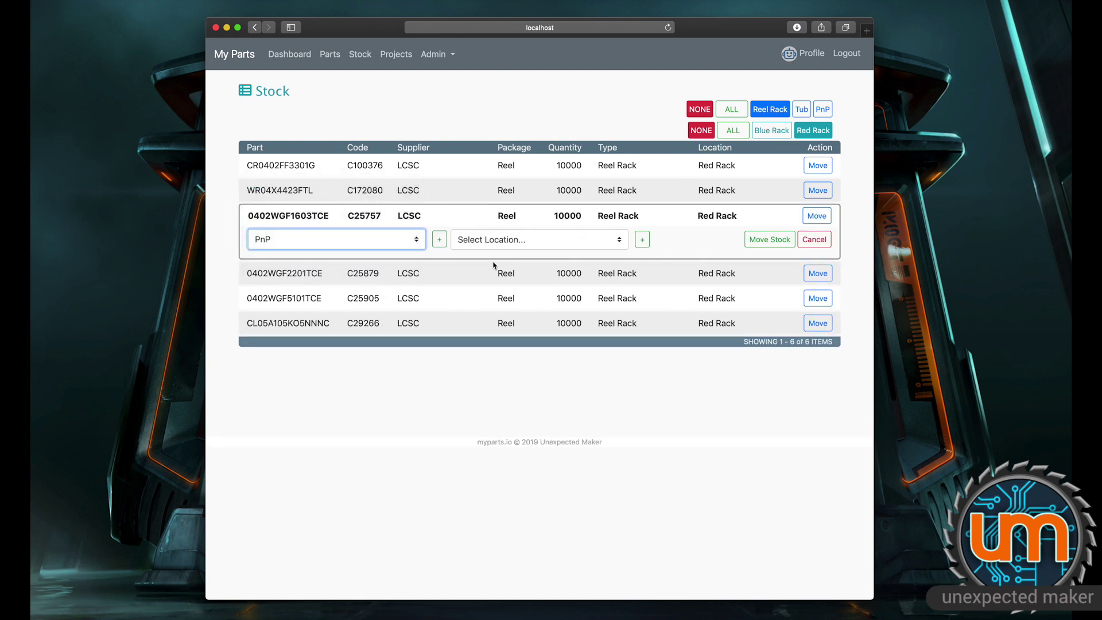
left_click(529, 242)
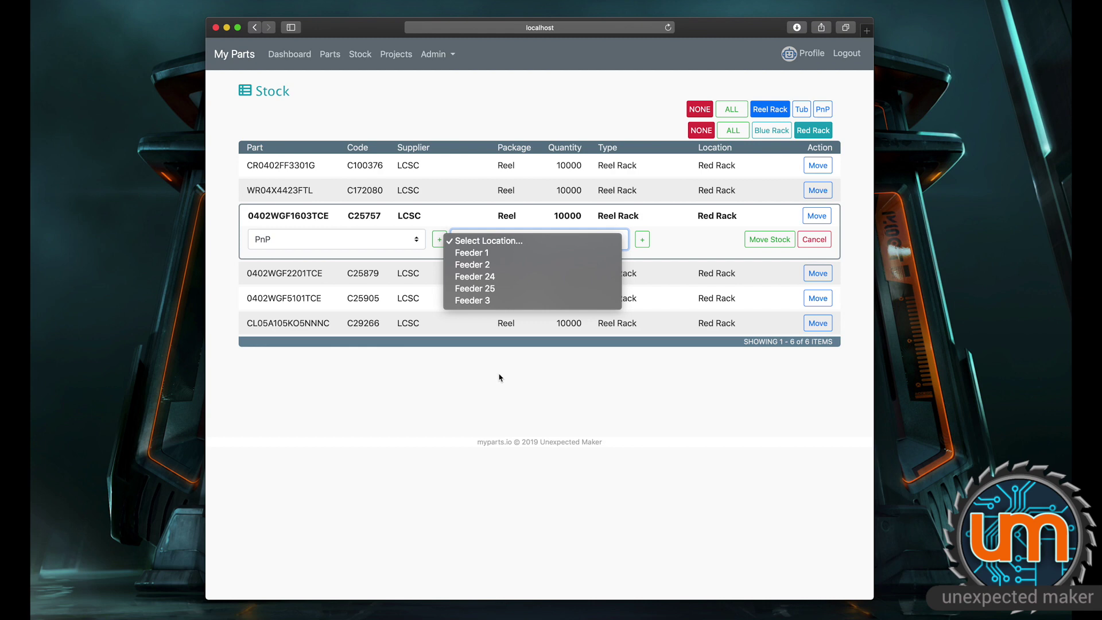
left_click(682, 256)
- Create a new PnP location named Feeder 5 and move the reel's stock into it
left_click(643, 240)
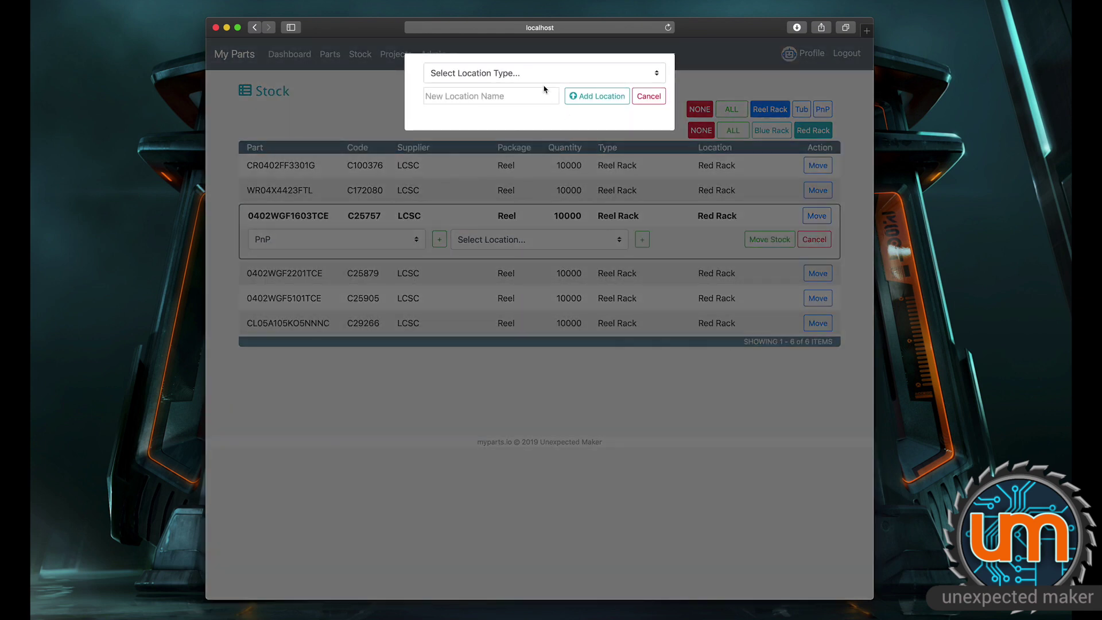
left_click(512, 80)
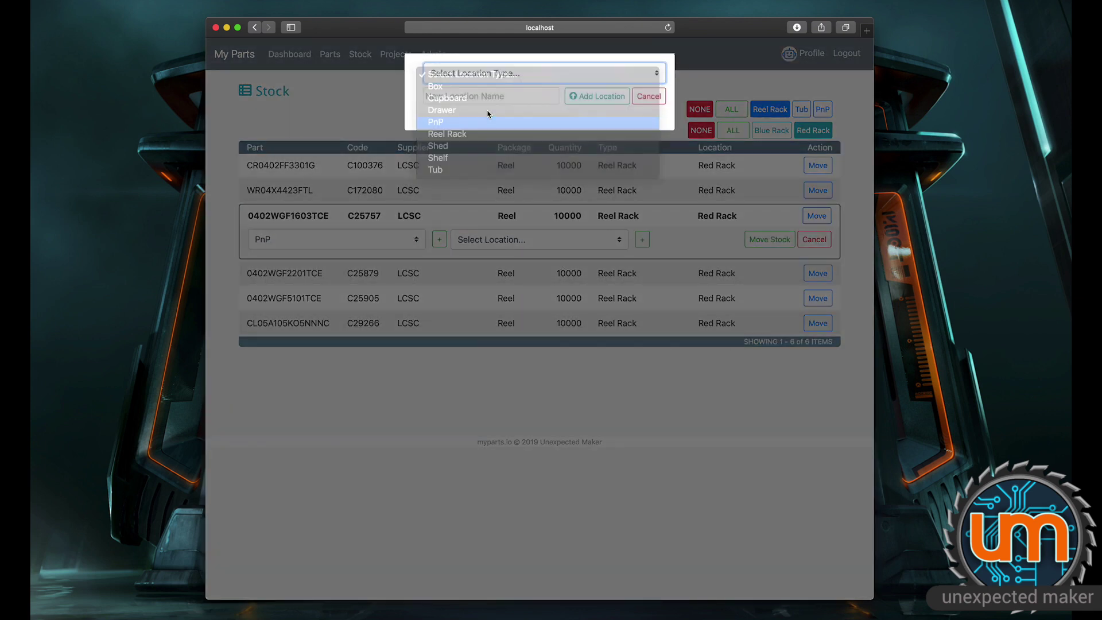
left_click(488, 120)
left_click(490, 97)
type("Feeder 5")
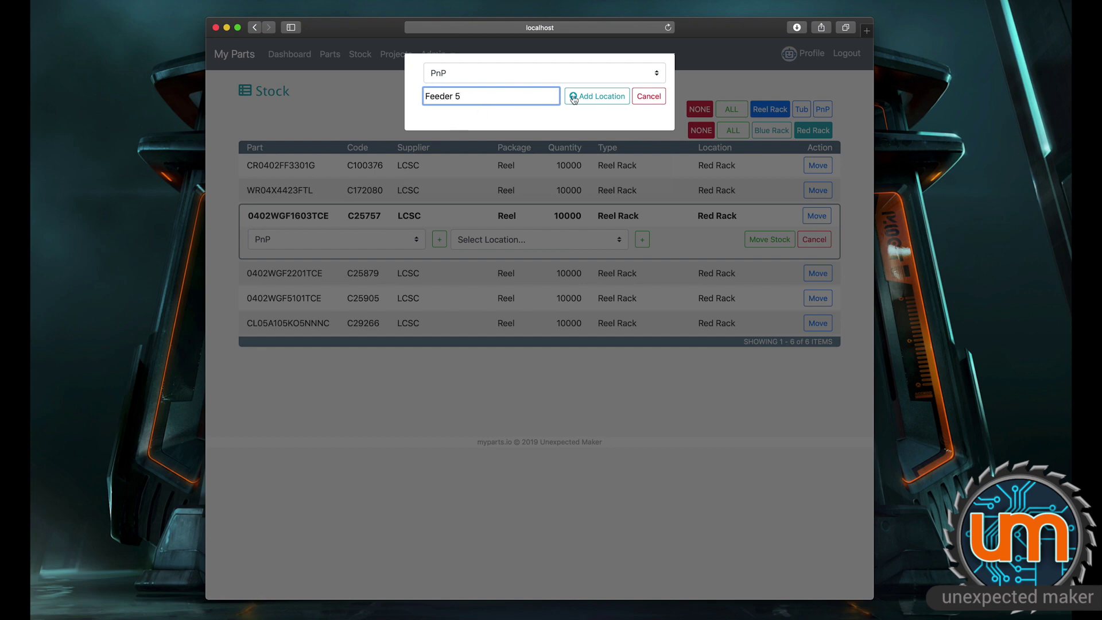
left_click(597, 96)
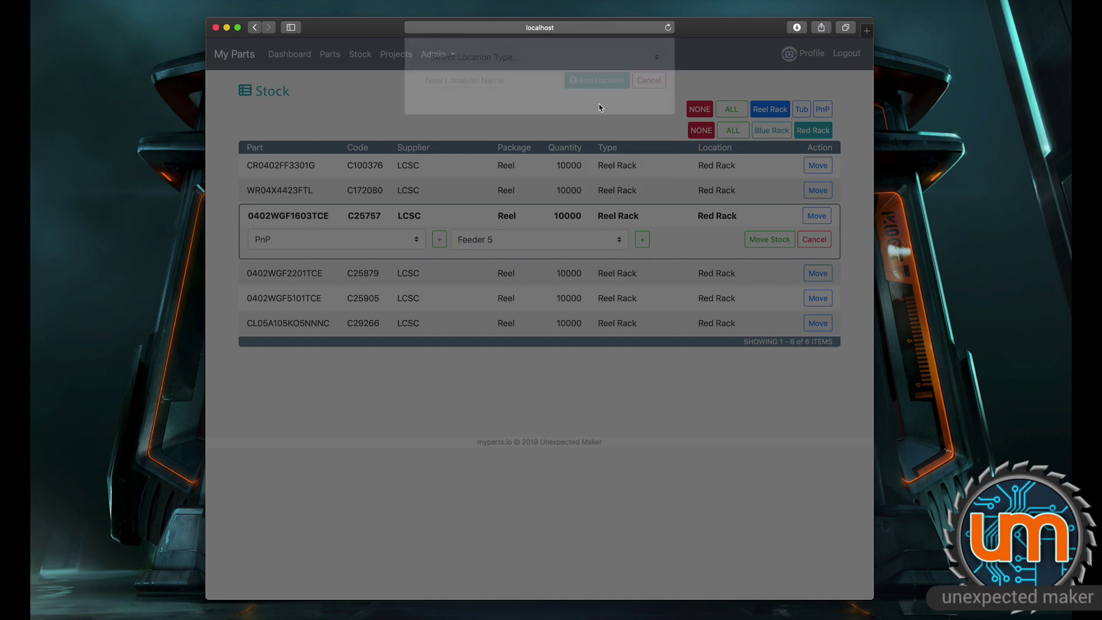
left_click(776, 246)
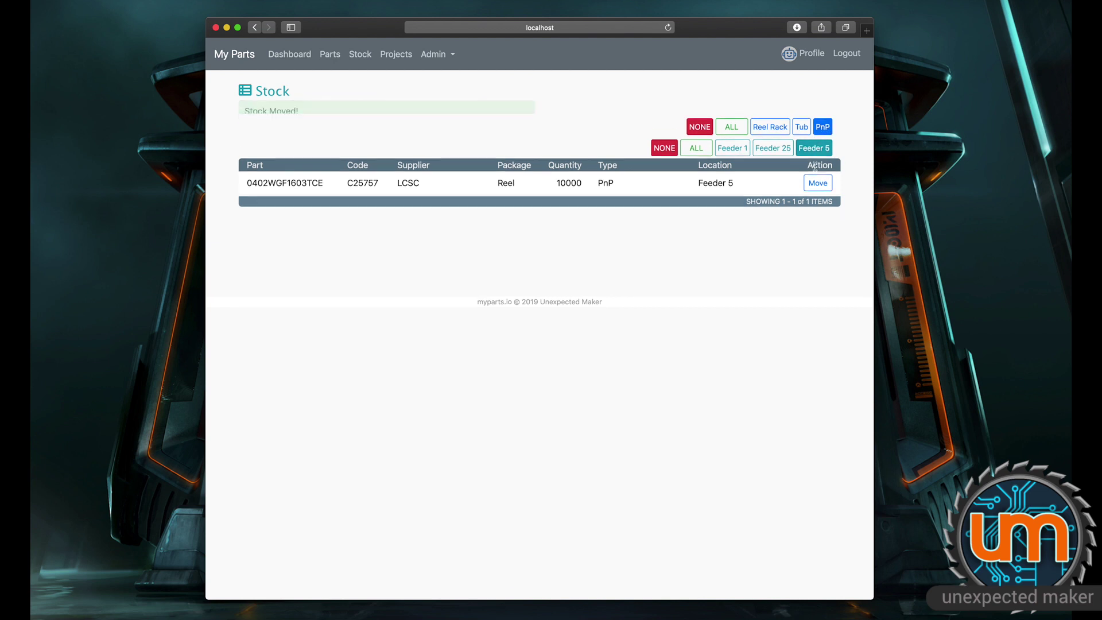
left_click(699, 132)
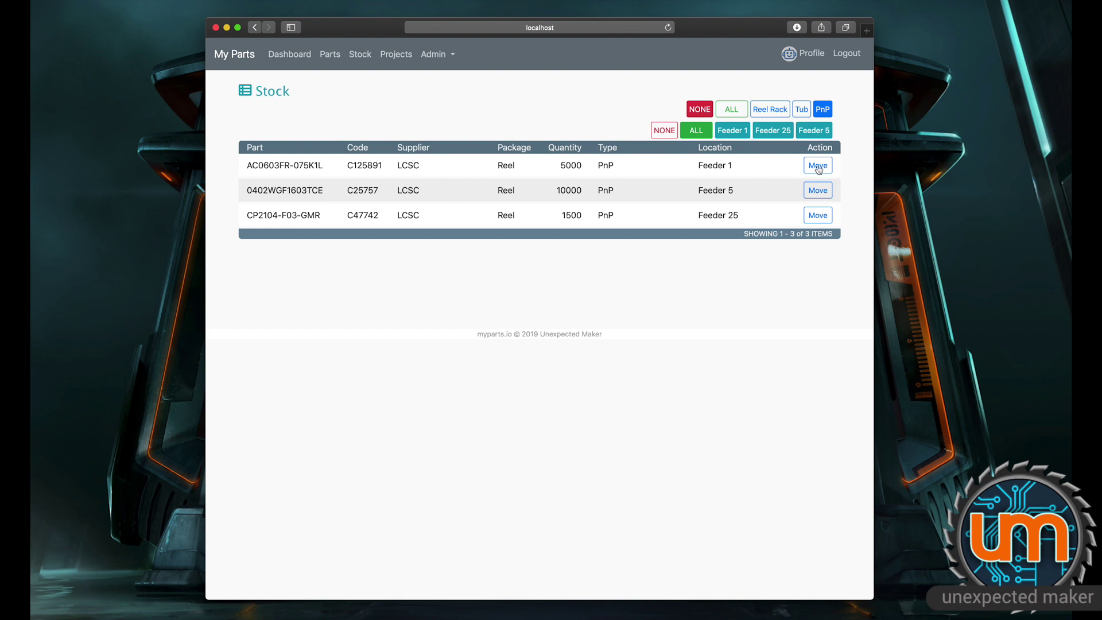
- Browse stock with the ALL, Tub and On The Floor :( filters, then switch every filter off
left_click(822, 109)
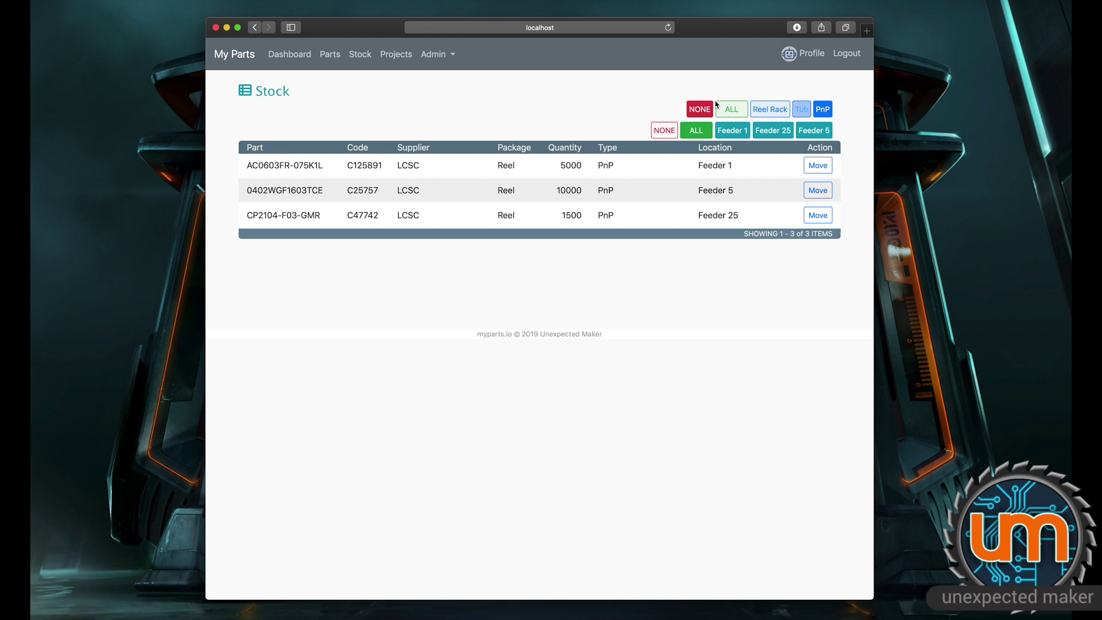
left_click(699, 109)
left_click(801, 109)
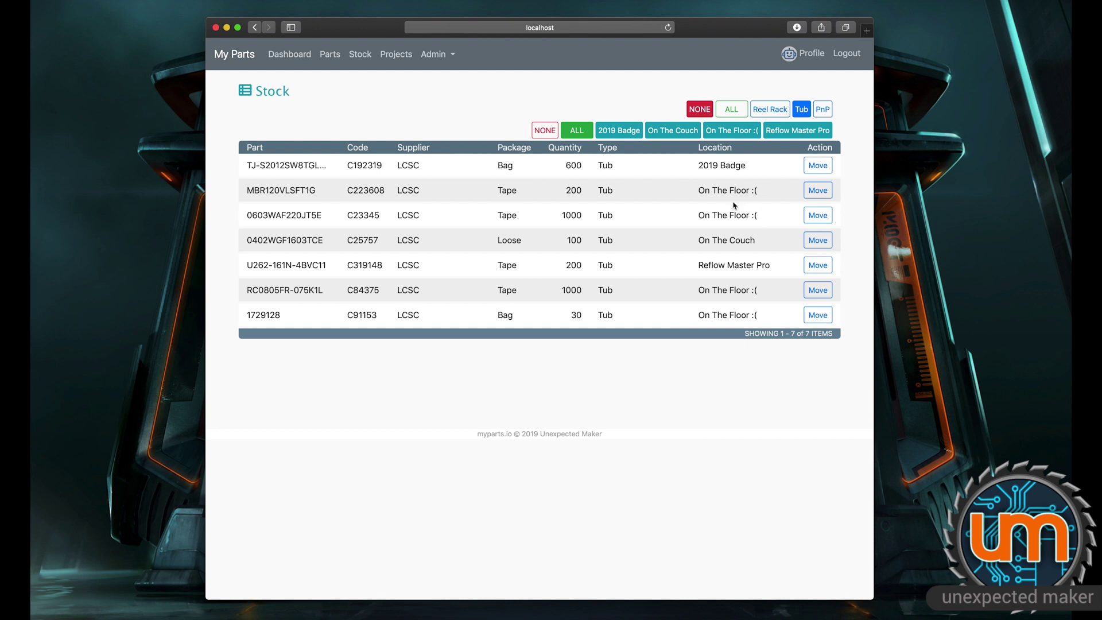
left_click(545, 131)
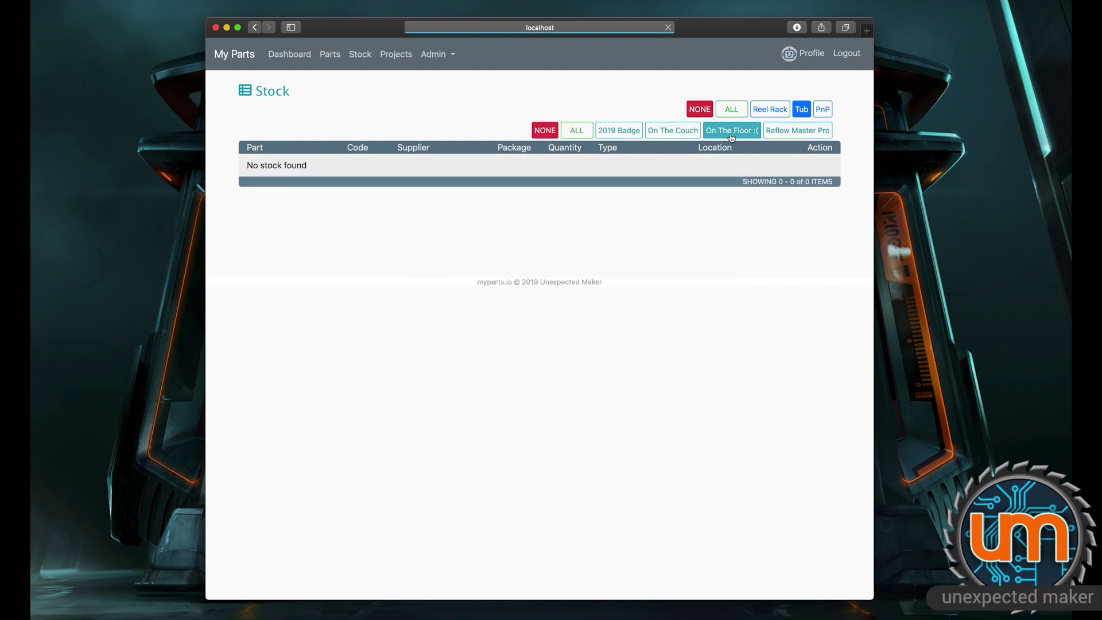
left_click(731, 133)
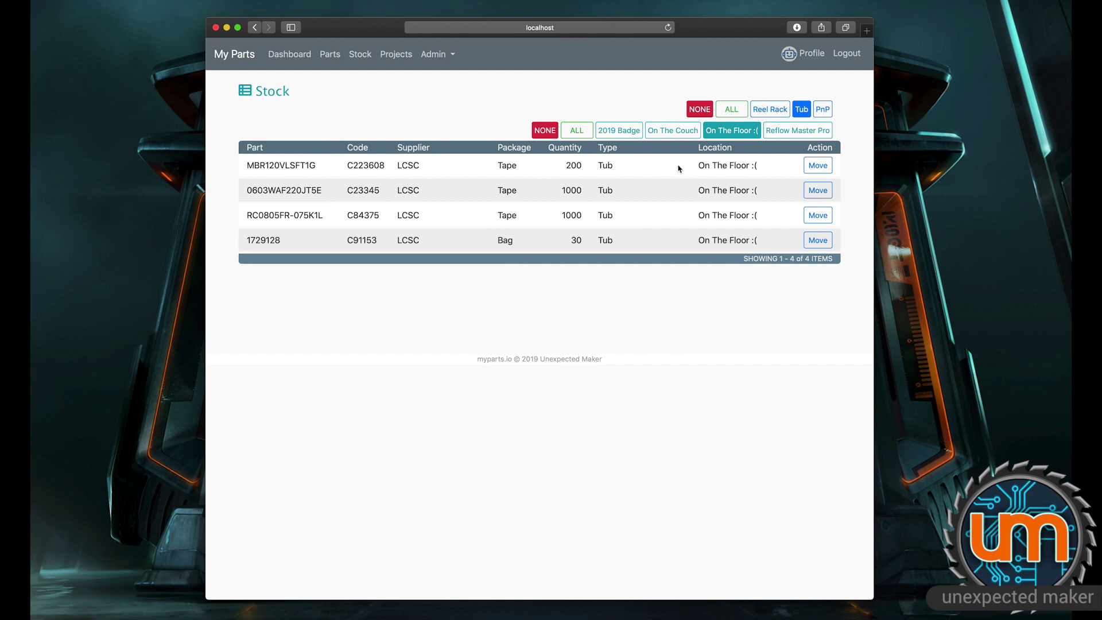
left_click(699, 110)
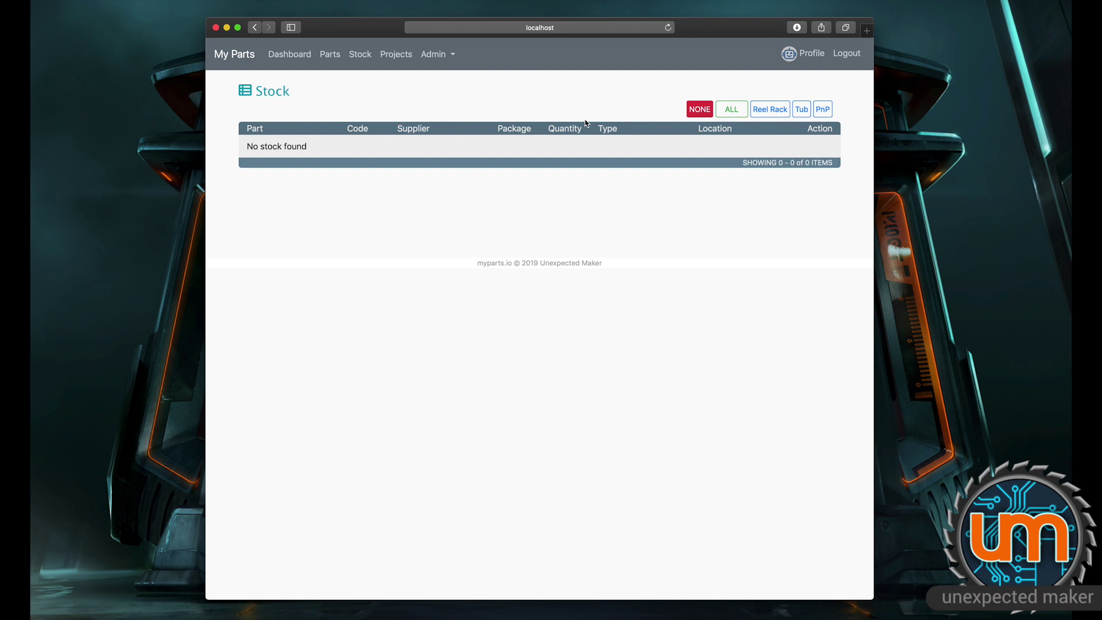
- Show all 26 parts on the Parts page with the ALL category filter in a mobile-width window
left_click(331, 54)
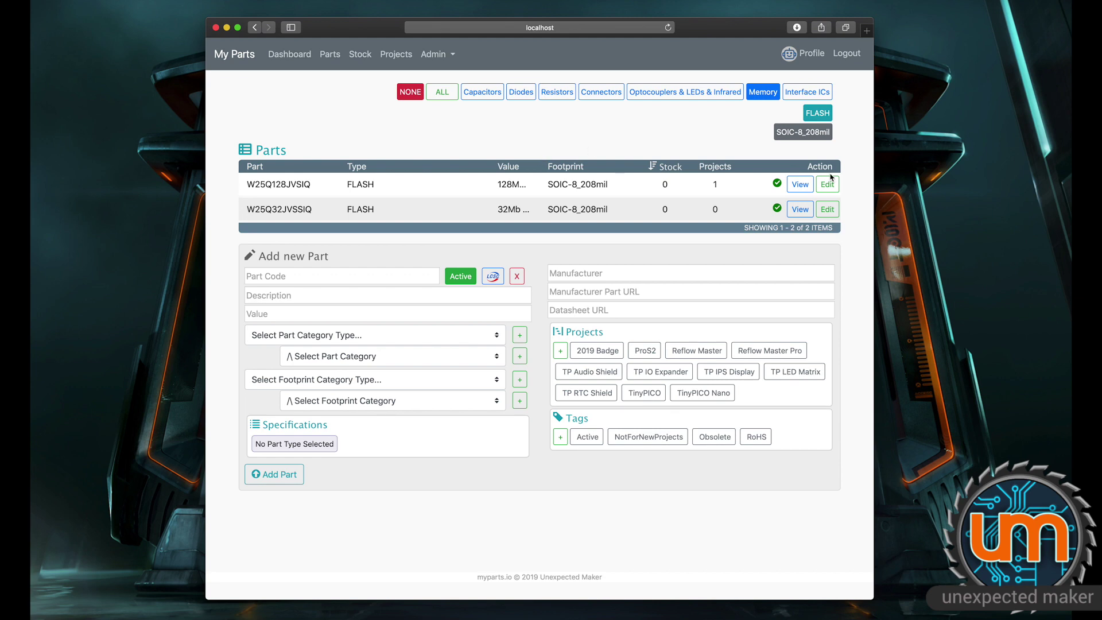
left_click_drag(874, 156, 478, 160)
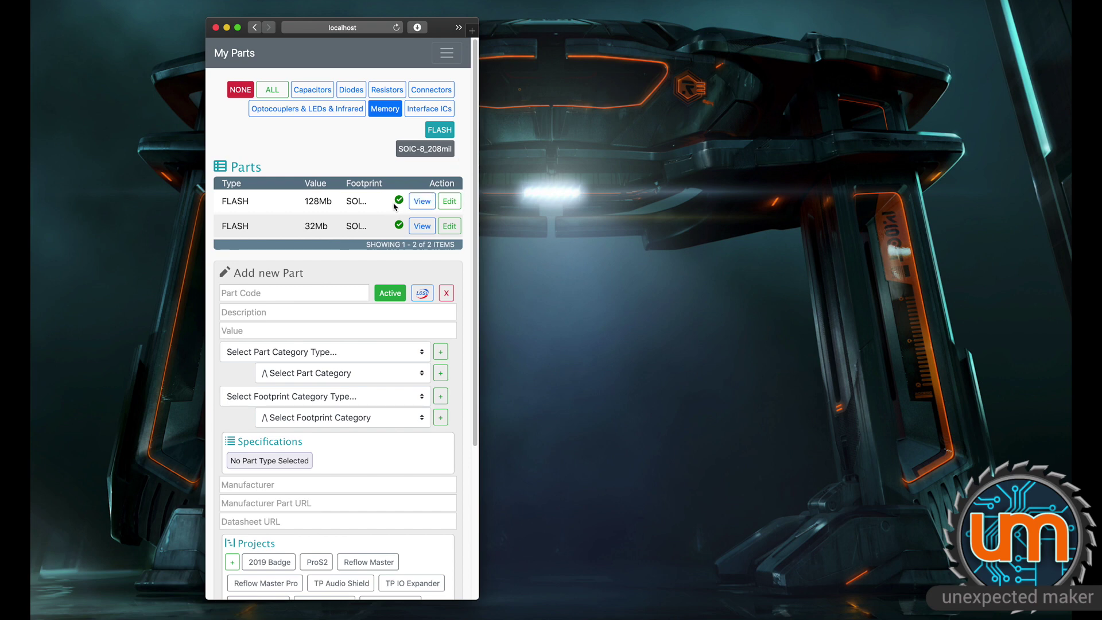
scroll(333, 252, "down", 5)
scroll(334, 252, "up", 5)
left_click(273, 90)
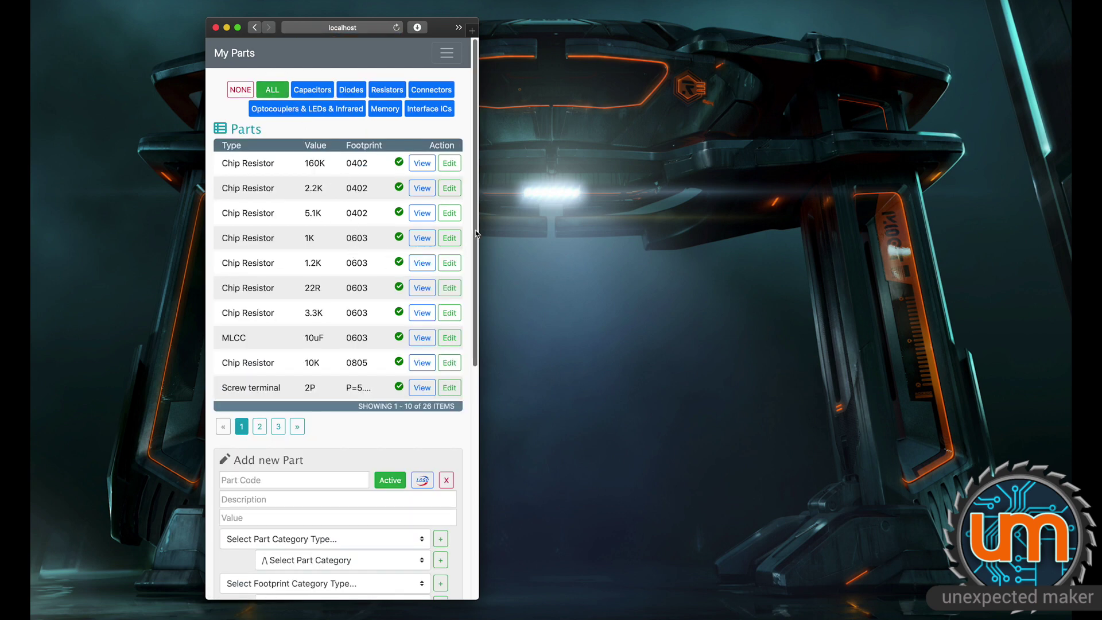
left_click_drag(479, 229, 453, 202)
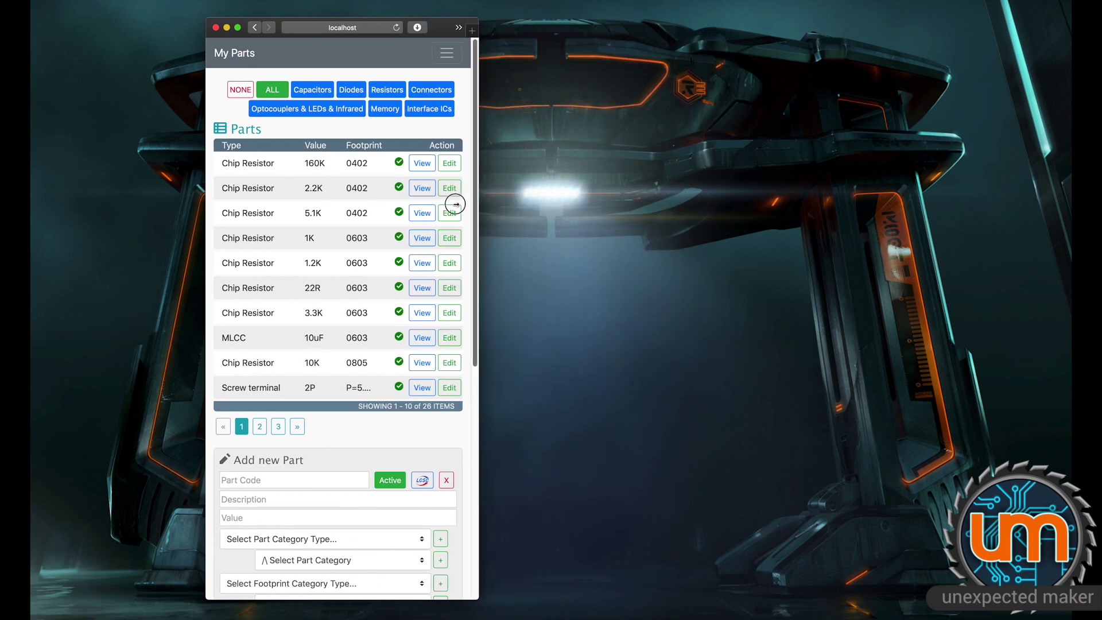
- Page through the parts list to page three and restore the full-width window
left_click(266, 432)
left_click(277, 426)
scroll(344, 419, "down", 5)
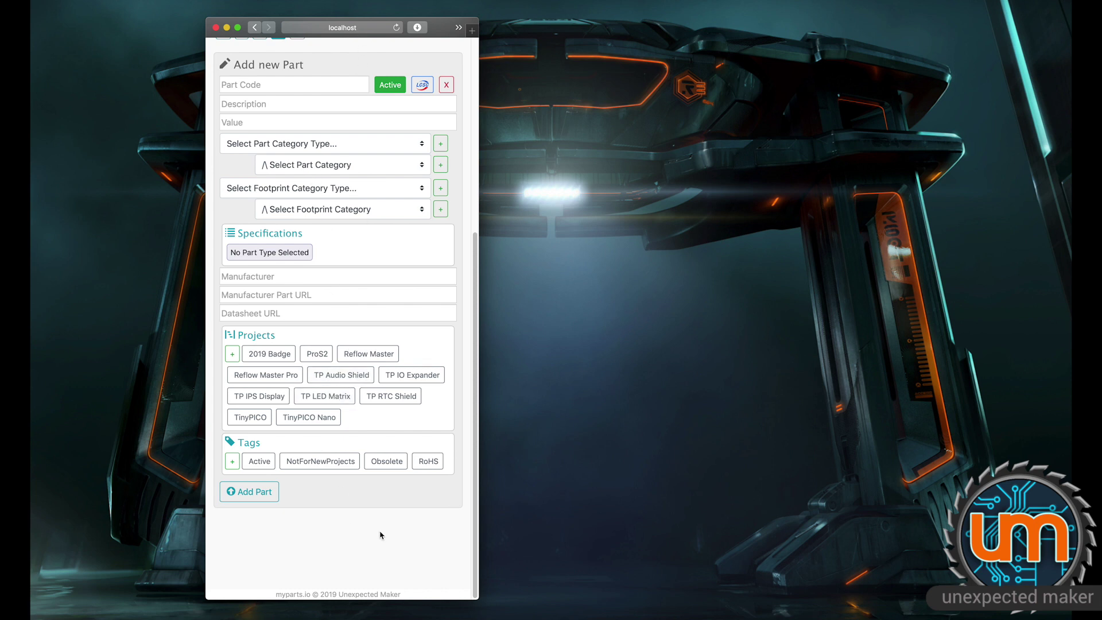
scroll(379, 499, "up", 1)
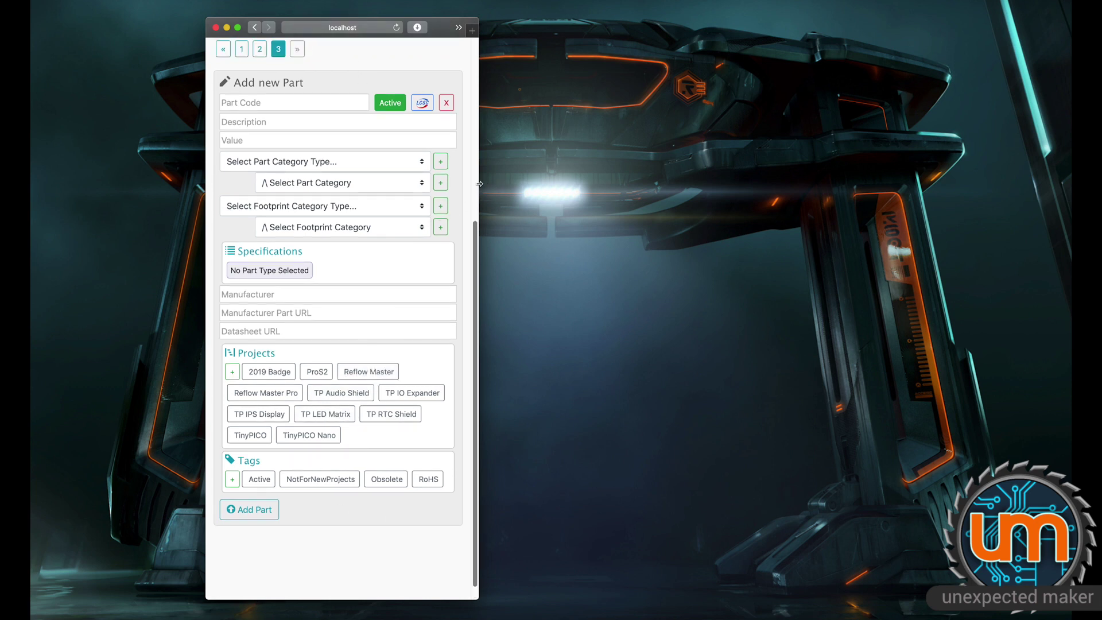
left_click_drag(479, 189, 716, 182)
scroll(649, 209, "up", 1)
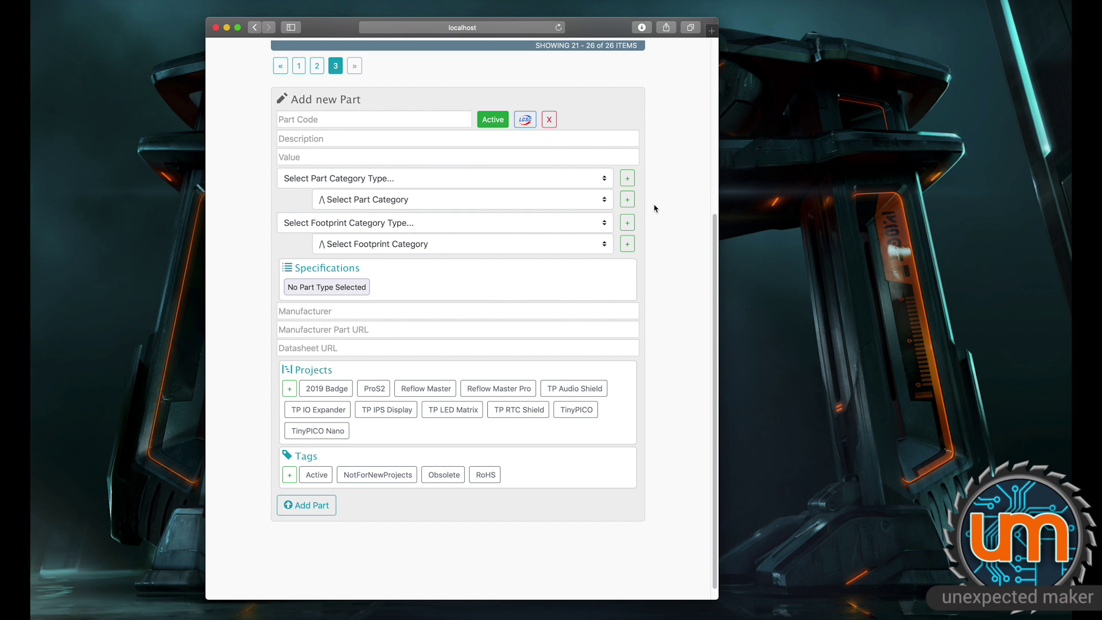
- Set the new part's category to Diodes
left_click(472, 184)
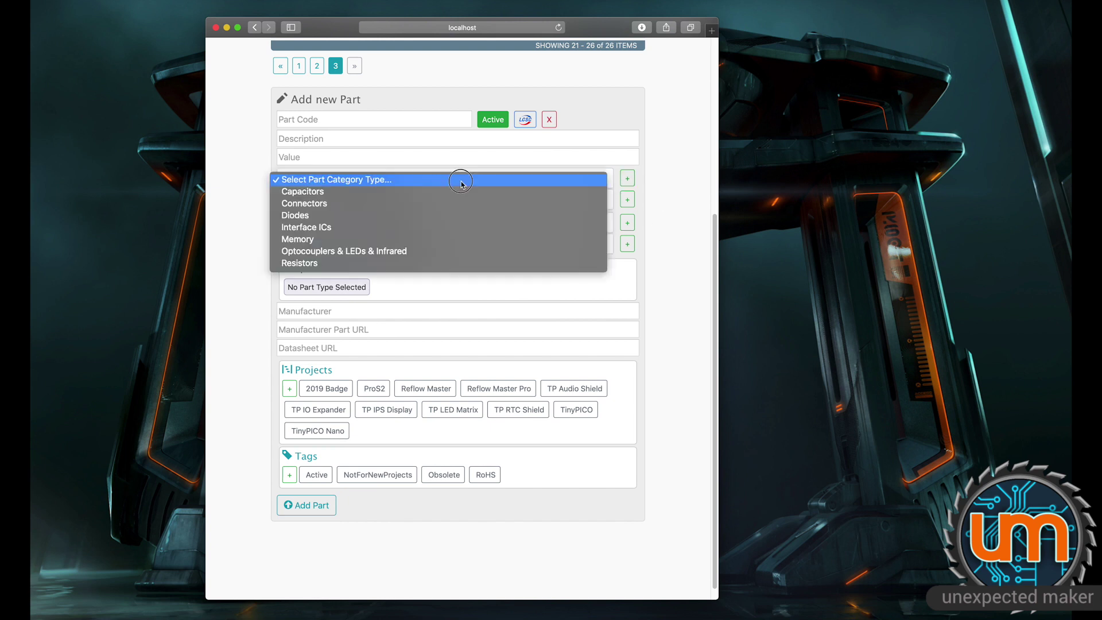
left_click(439, 217)
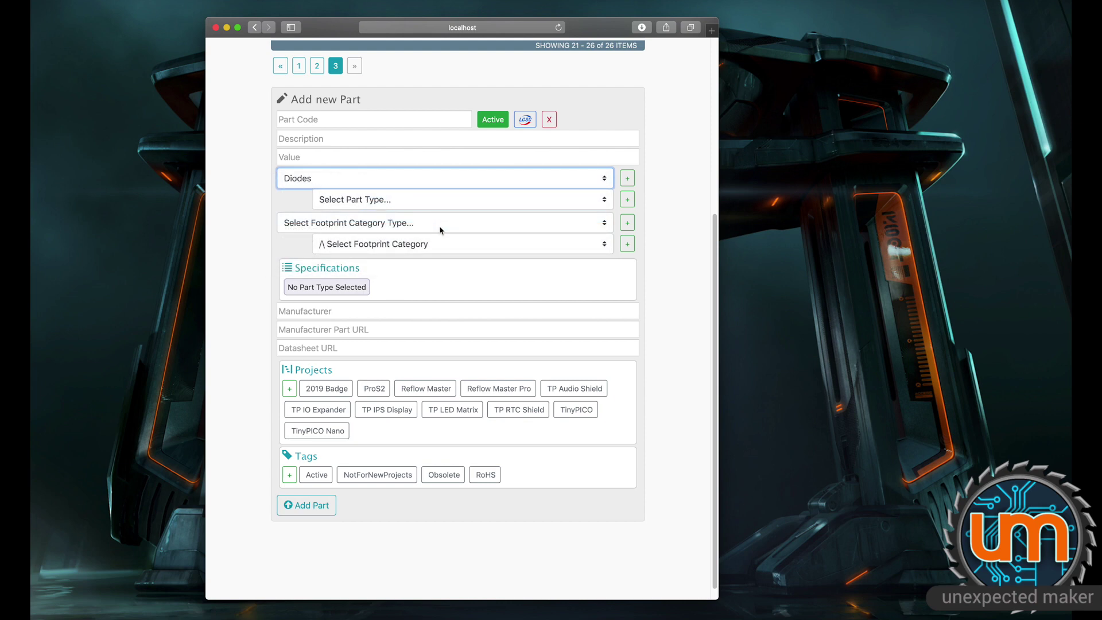
left_click(458, 201)
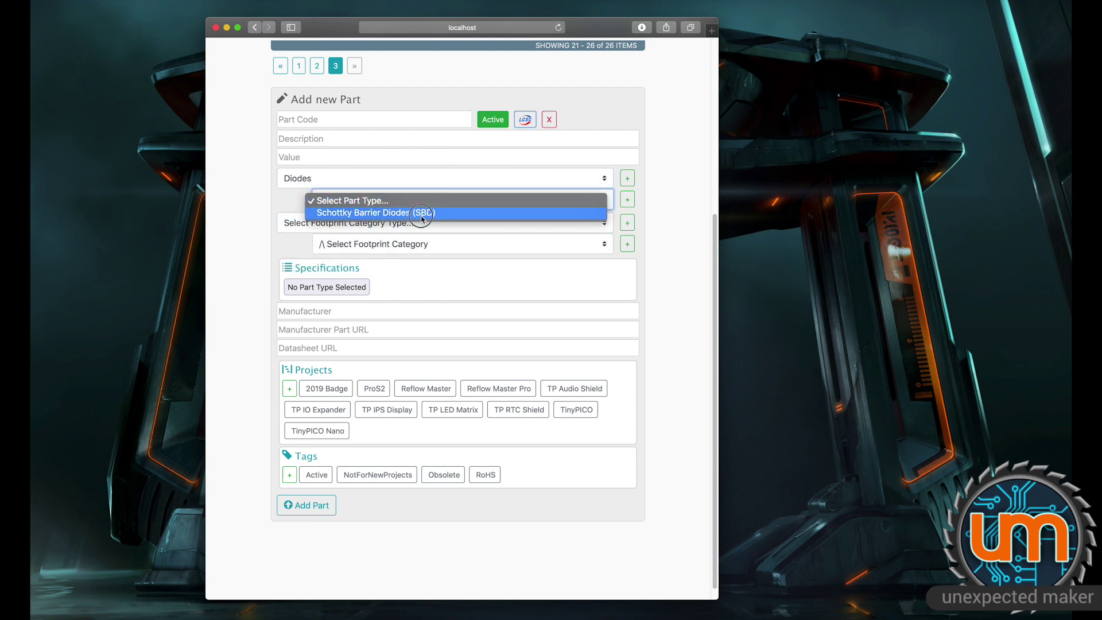
- Create a Diodes part type named Signal and confirm it appears in the part type list
left_click(624, 202)
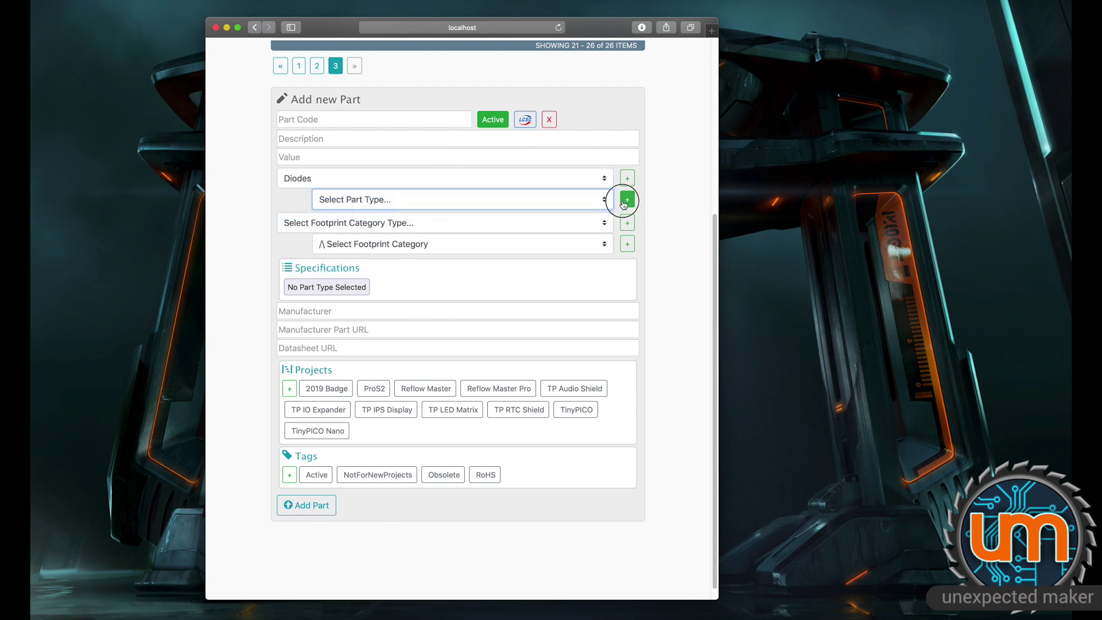
left_click(450, 74)
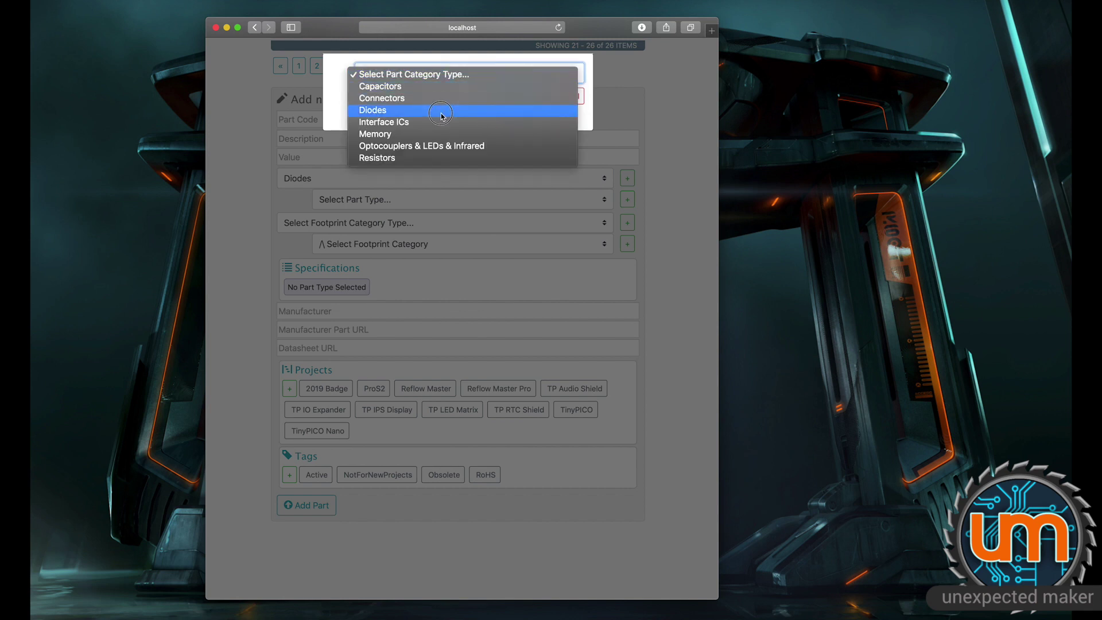
left_click(441, 113)
left_click(427, 96)
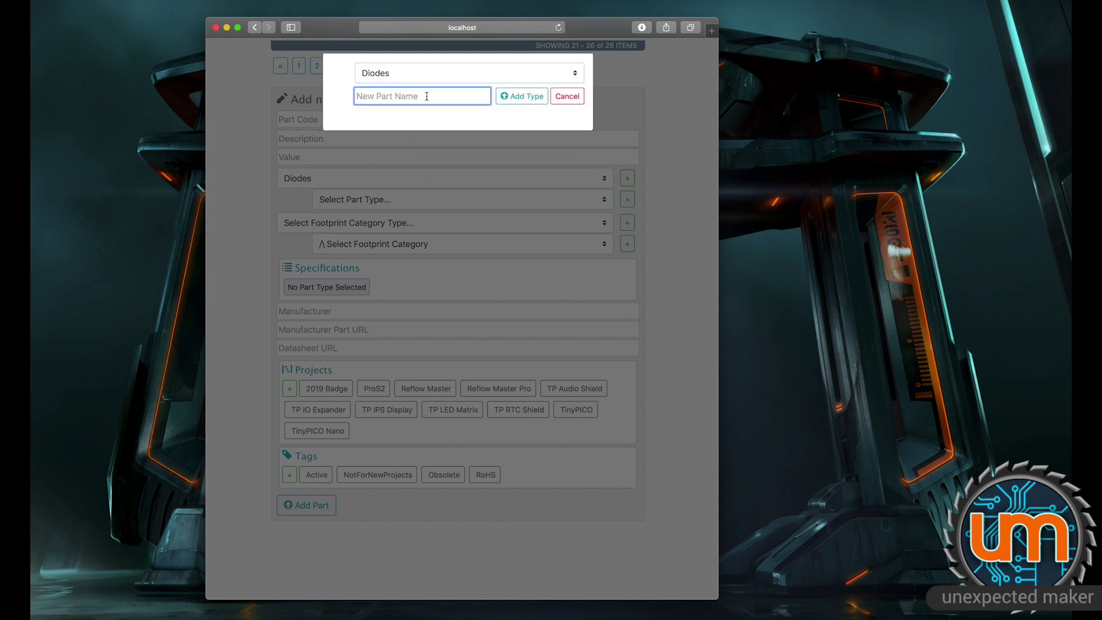
type("Signal")
left_click(528, 97)
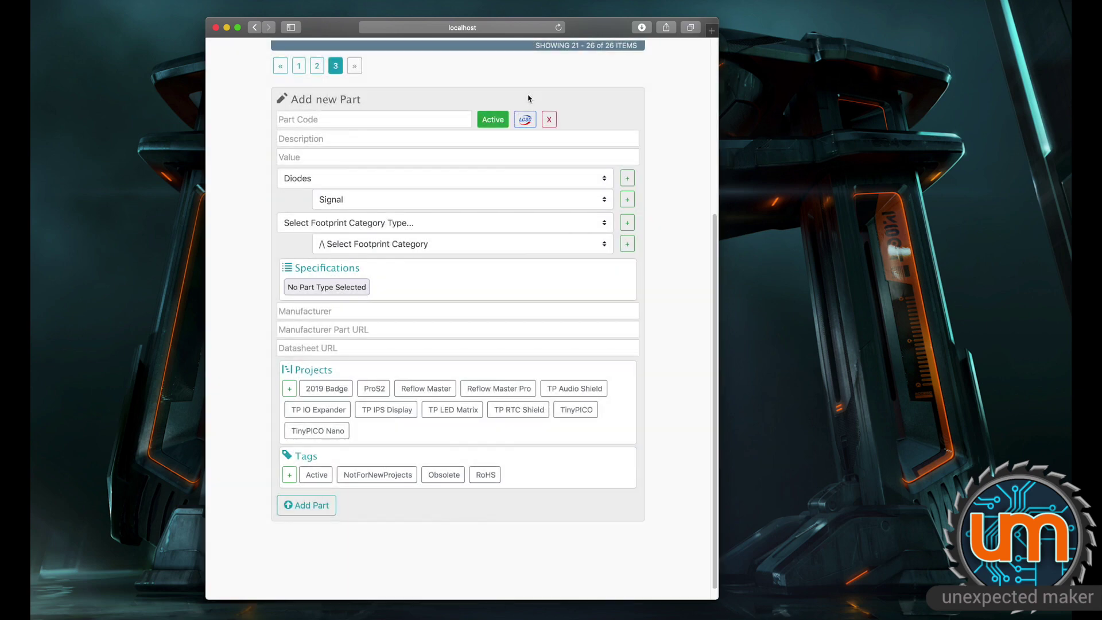
left_click(376, 205)
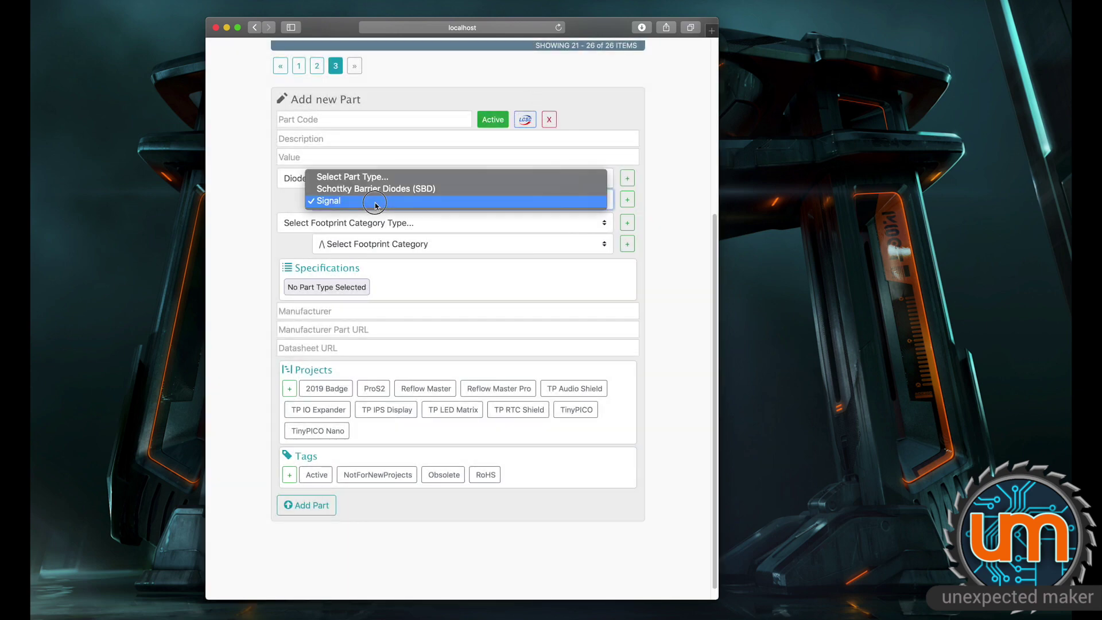
left_click(266, 246)
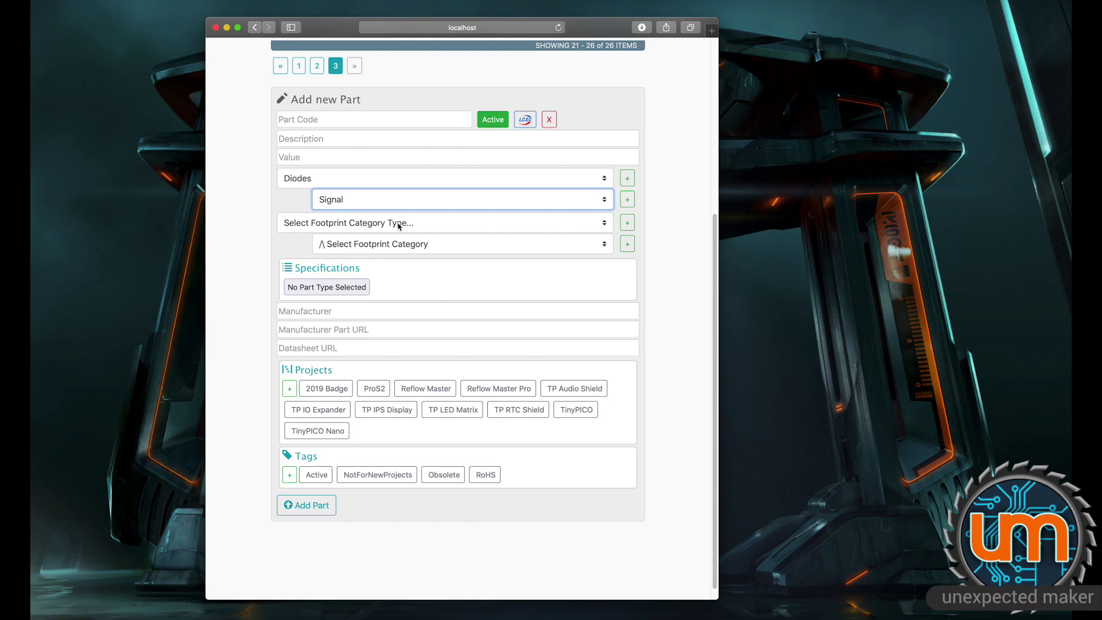
scroll(399, 227, "up", 5)
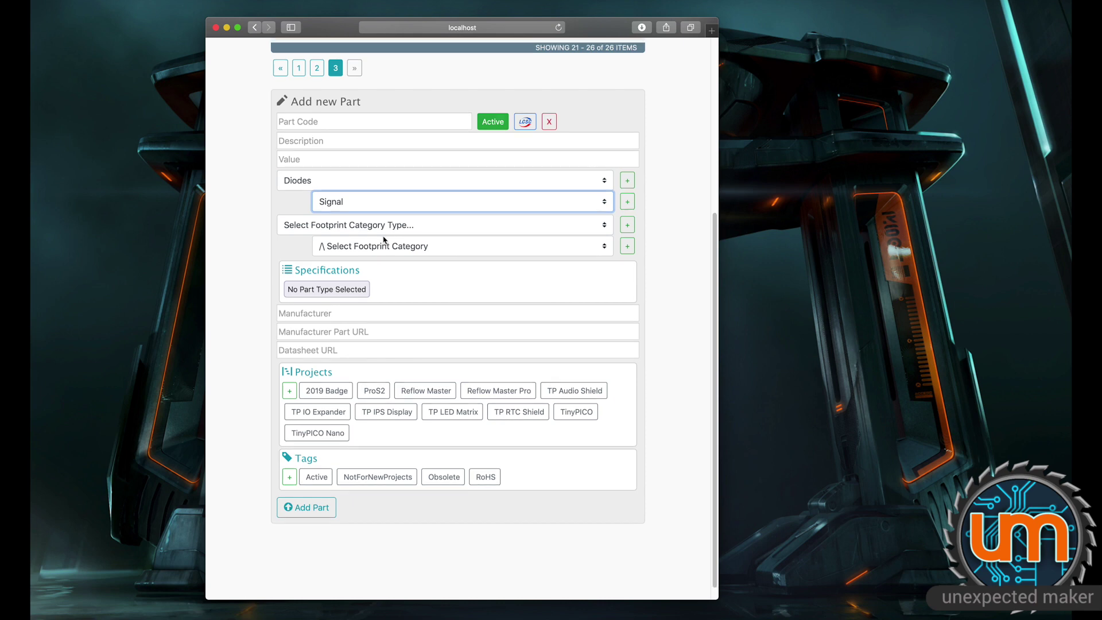
scroll(472, 227, "down", 5)
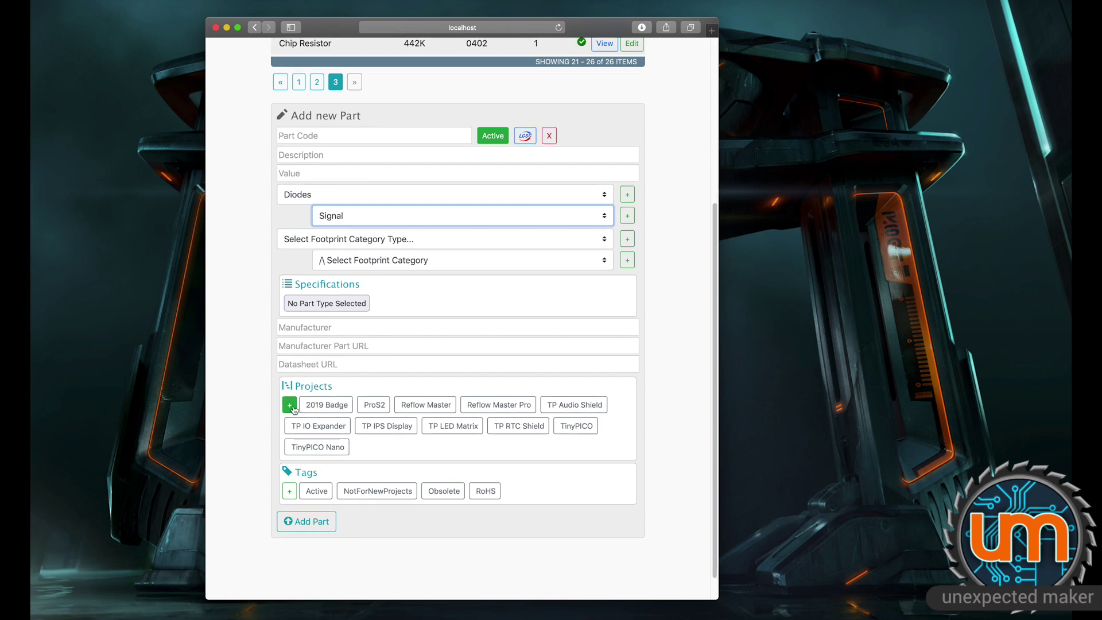
- Create a new project named TinyPICO Pro and assign it to the new part
left_click(290, 407)
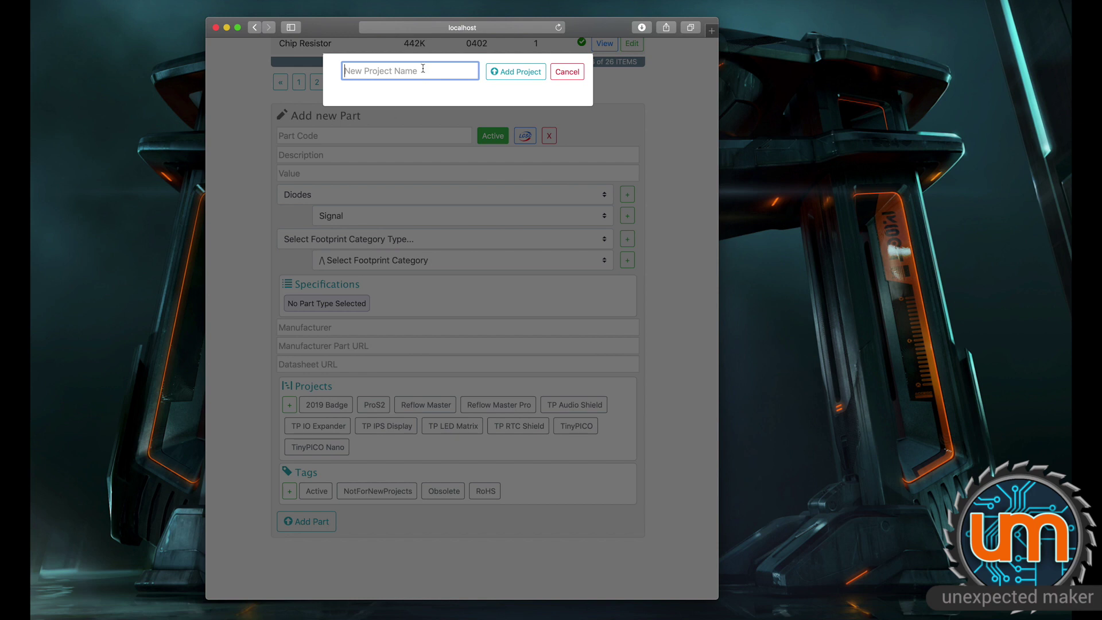
type("TinyPICO Pro")
left_click(515, 72)
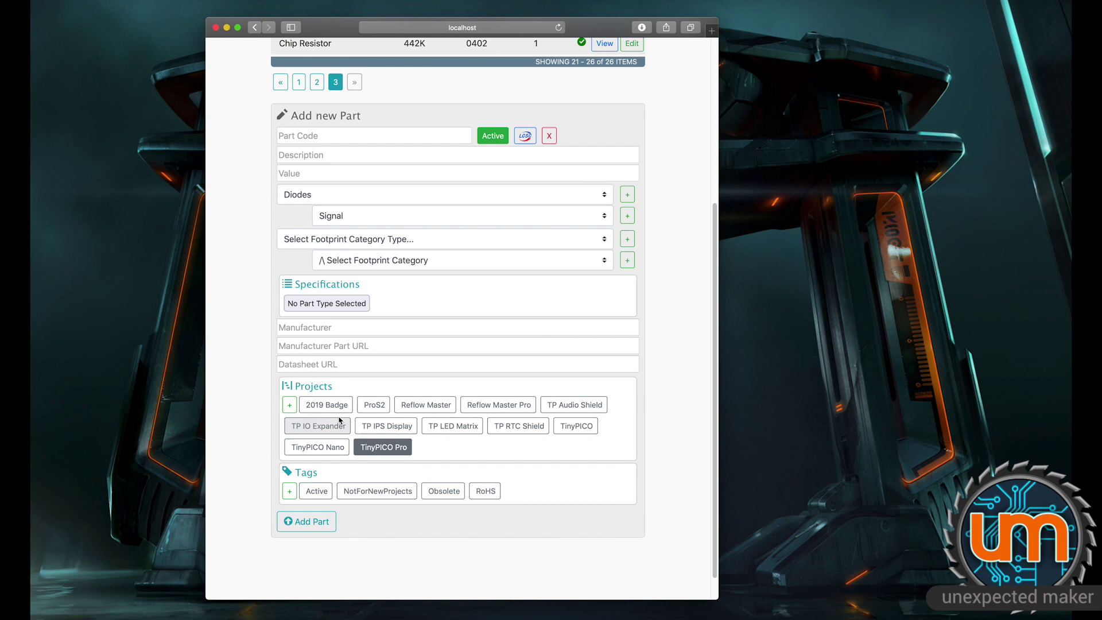
- Inspect the part type and footprint dropdowns, closing each without changes
left_click(350, 217)
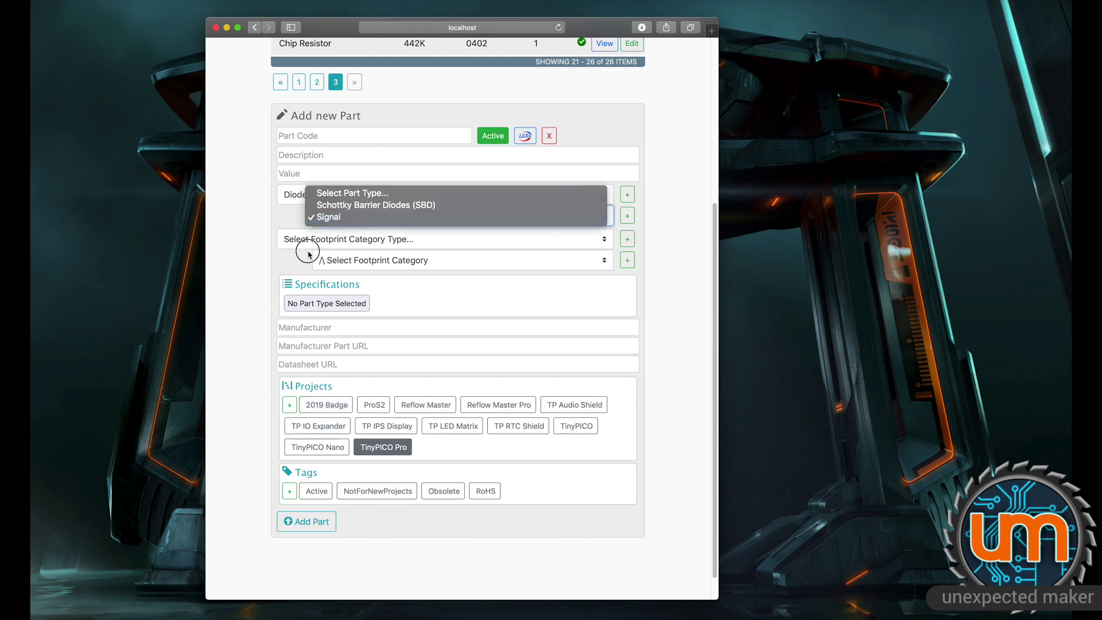
left_click(310, 250)
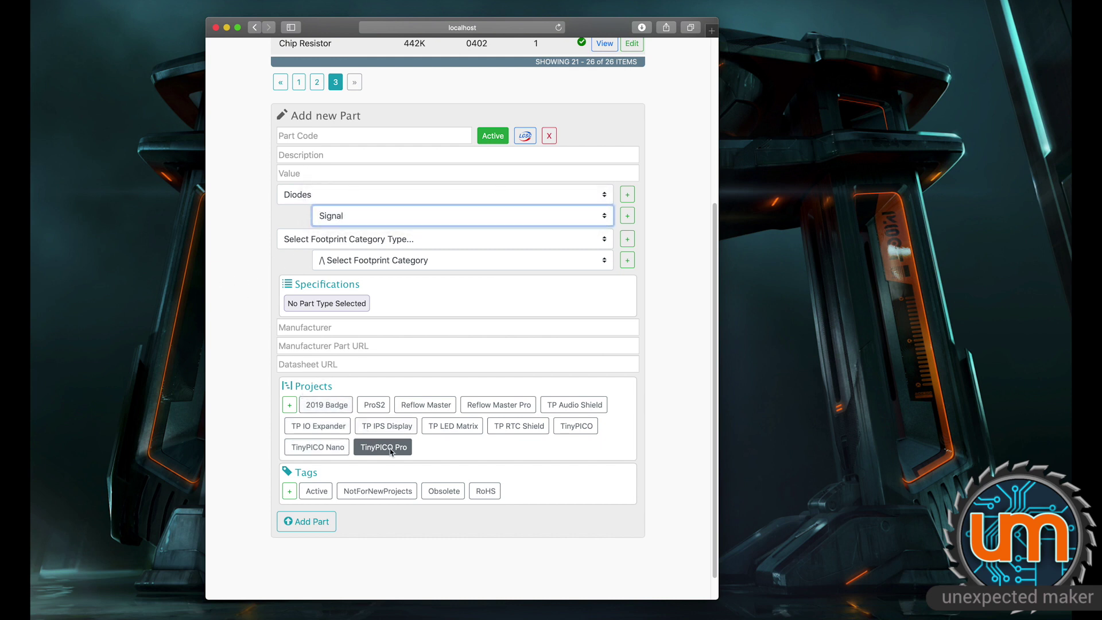
left_click(353, 236)
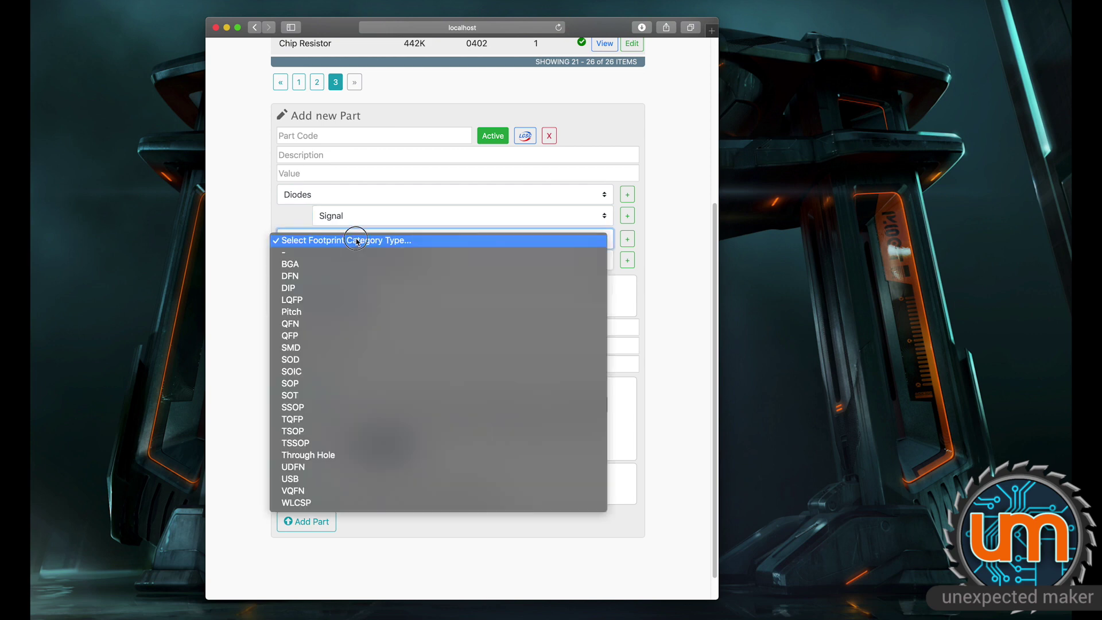
key("Escape")
left_click(376, 261)
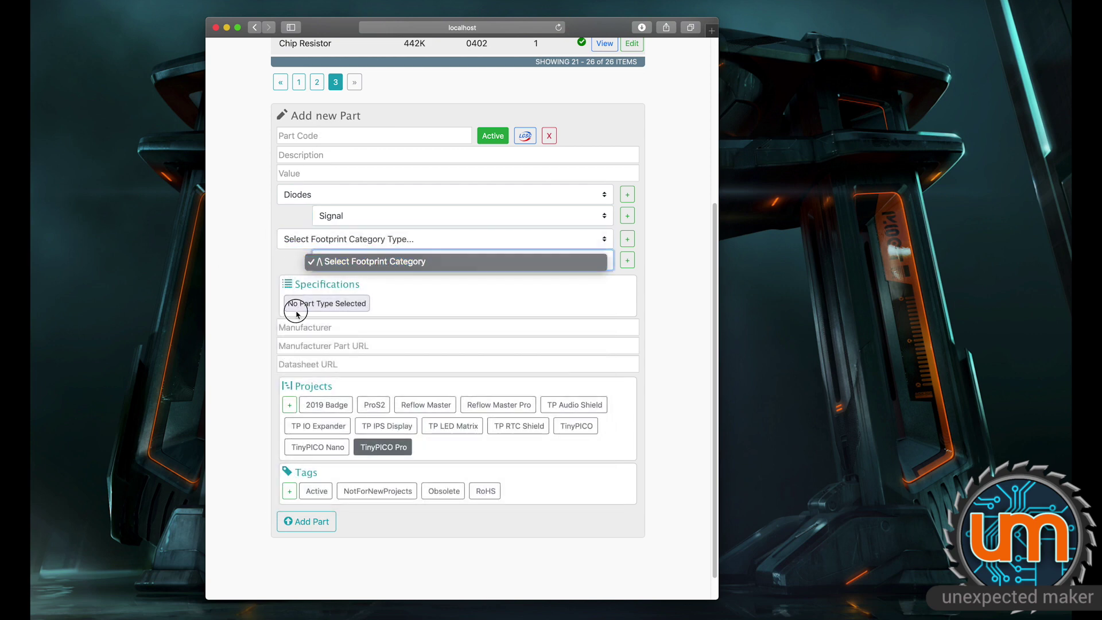
key("Escape")
- Choose QFN as the footprint category, leaving the specific footprint unselected
left_click(371, 239)
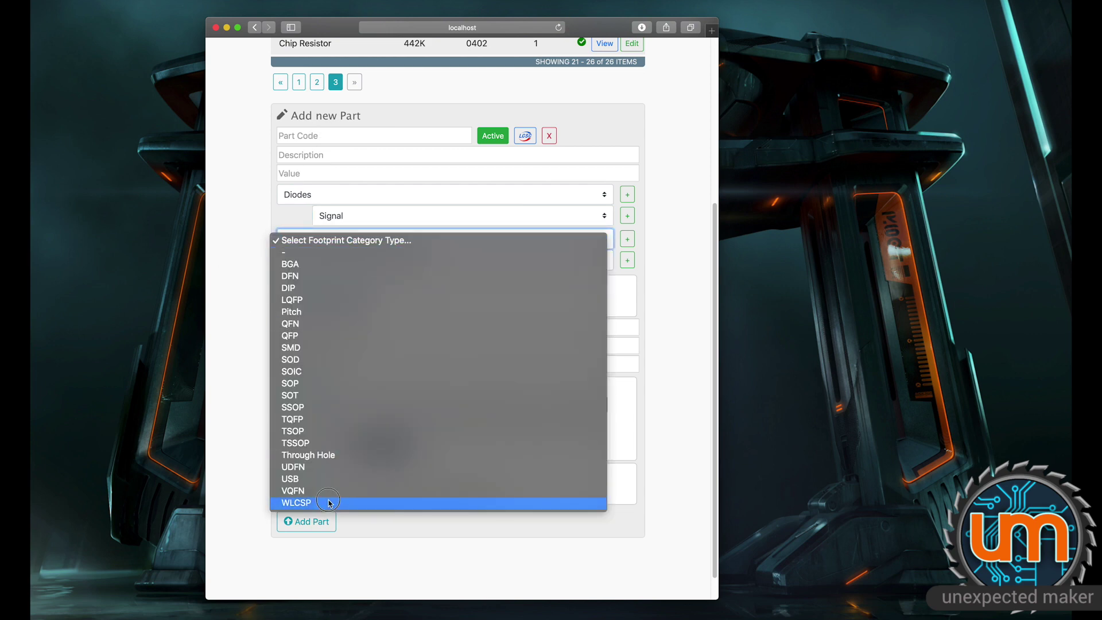
left_click(328, 323)
left_click(421, 262)
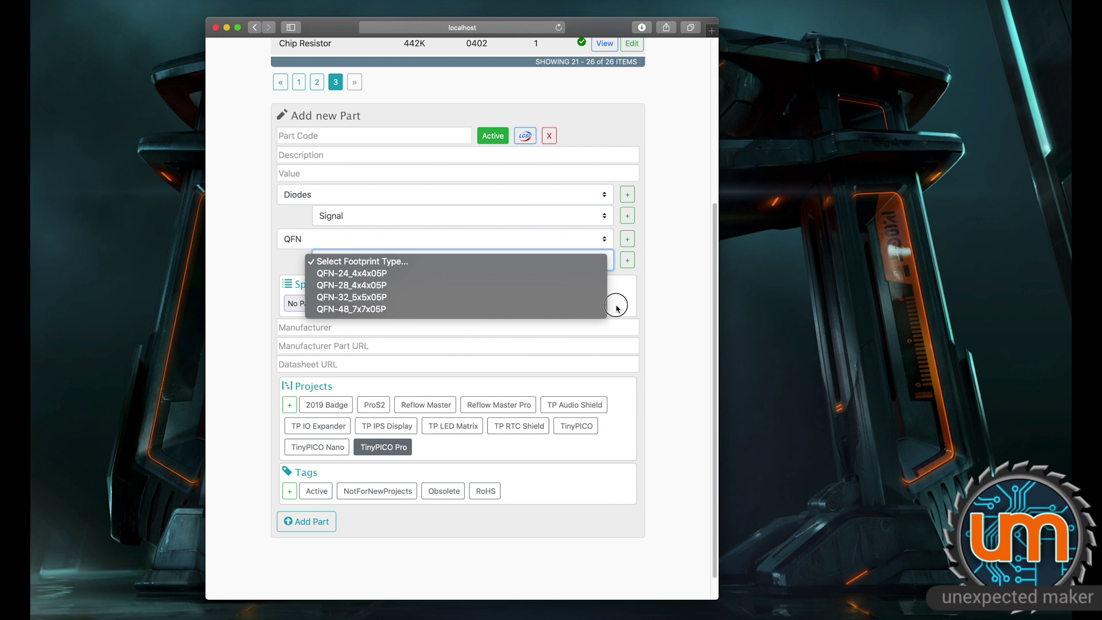
left_click(661, 305)
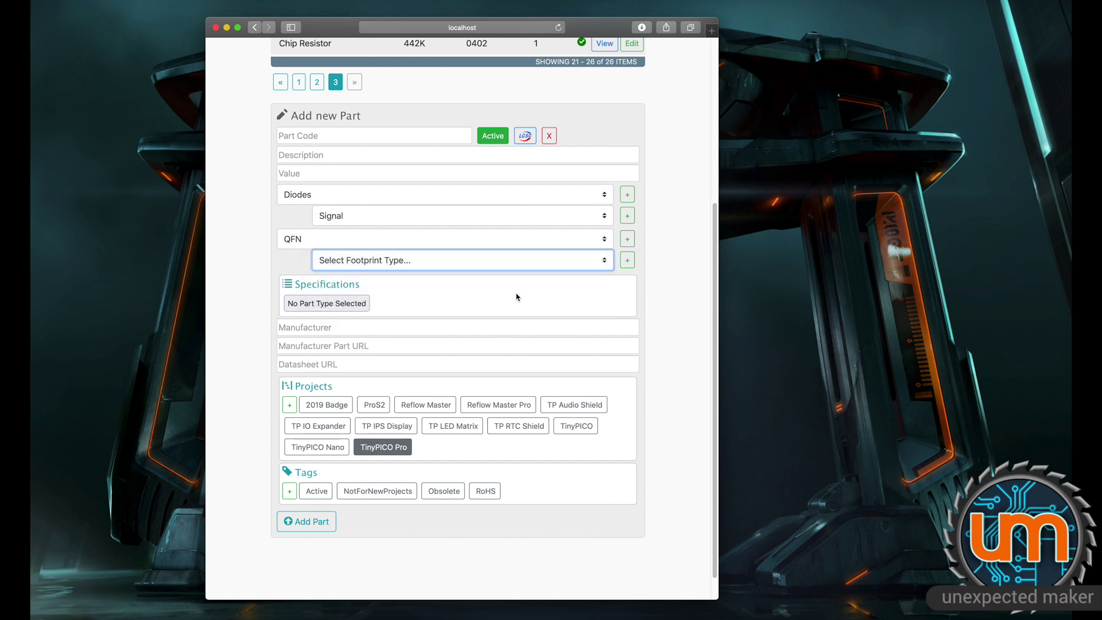
scroll(465, 310, "up", 2)
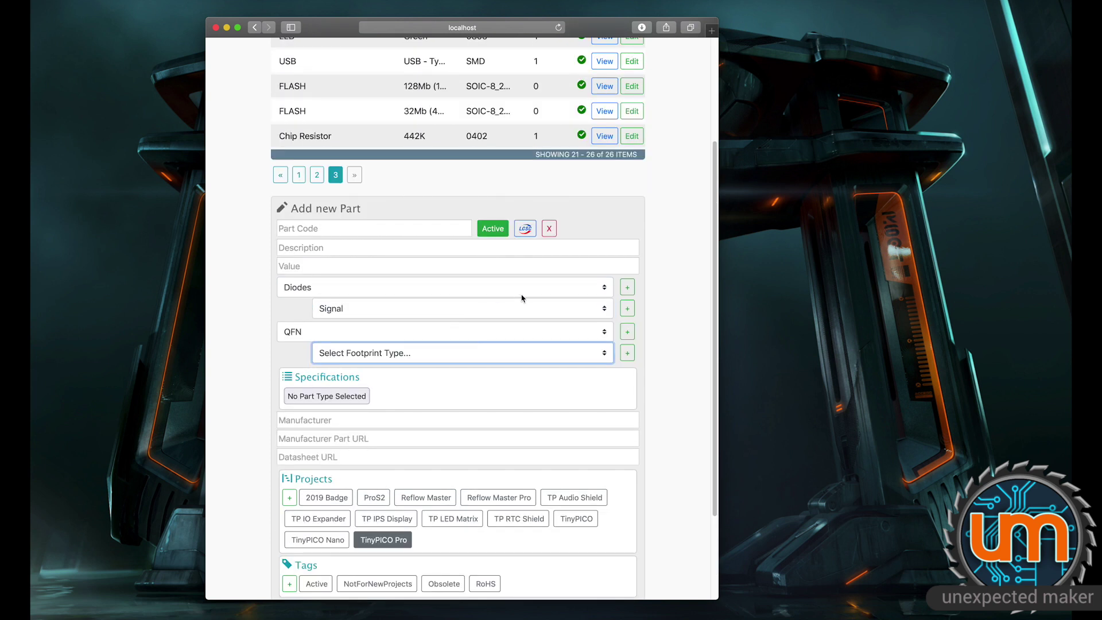
- Paste LCSC code C70022 and fetch the CJ3139K P-channel MOSFET's SOT-723 specs and datasheet
scroll(540, 290, "up", 3)
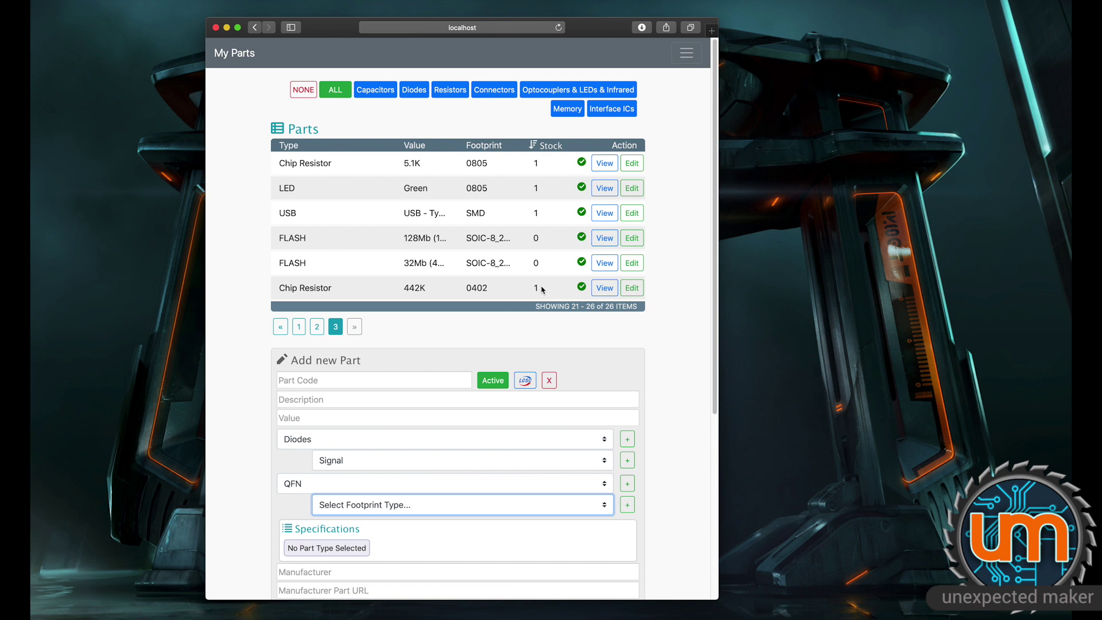
scroll(454, 359, "down", 1)
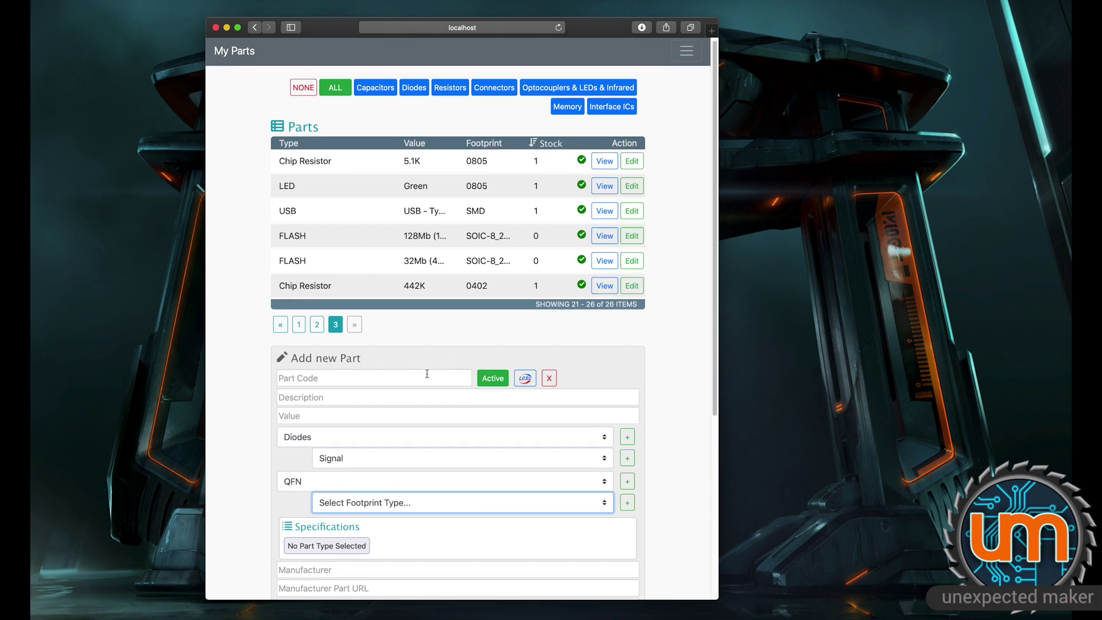
scroll(429, 372, "down", 3)
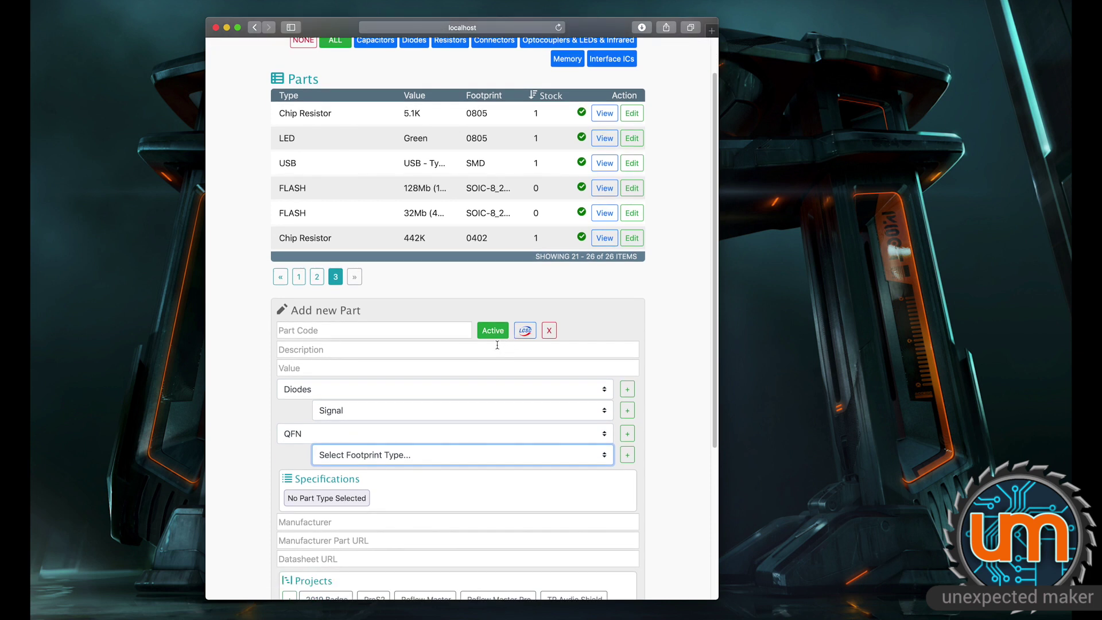
key("super+Tab")
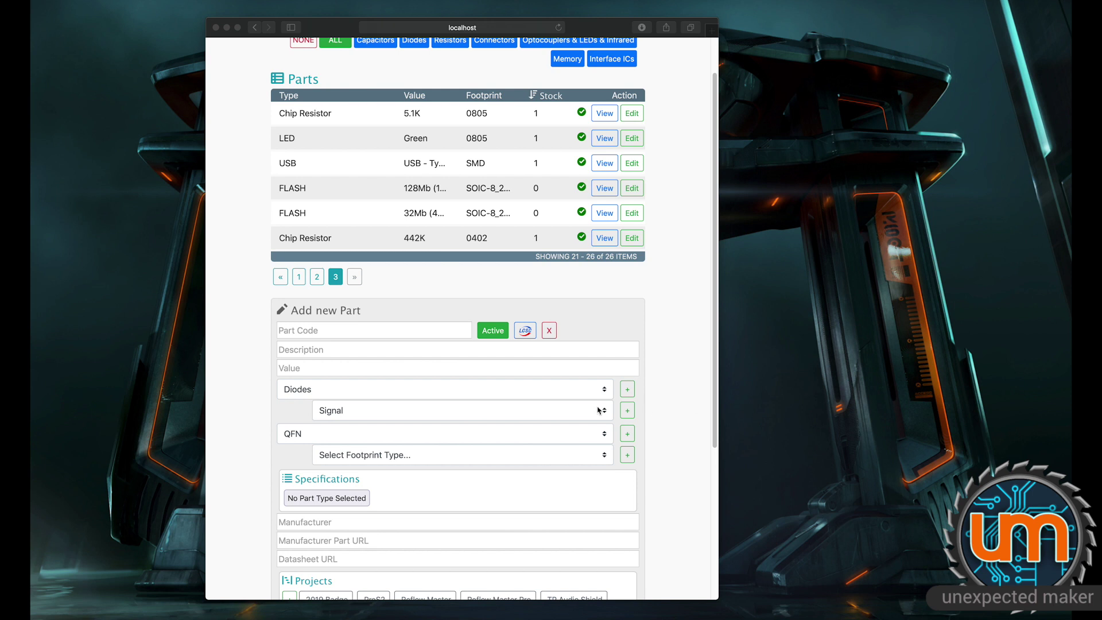
left_click(396, 334)
left_click(396, 333)
type("C70022")
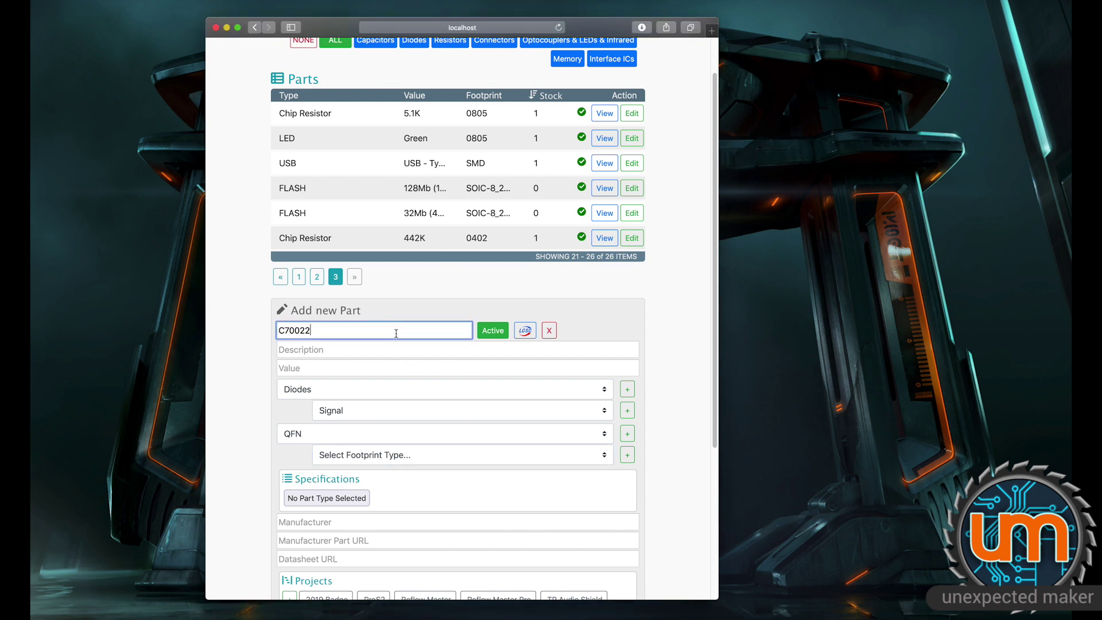
left_click(525, 330)
scroll(661, 321, "down", 6)
scroll(665, 313, "up", 3)
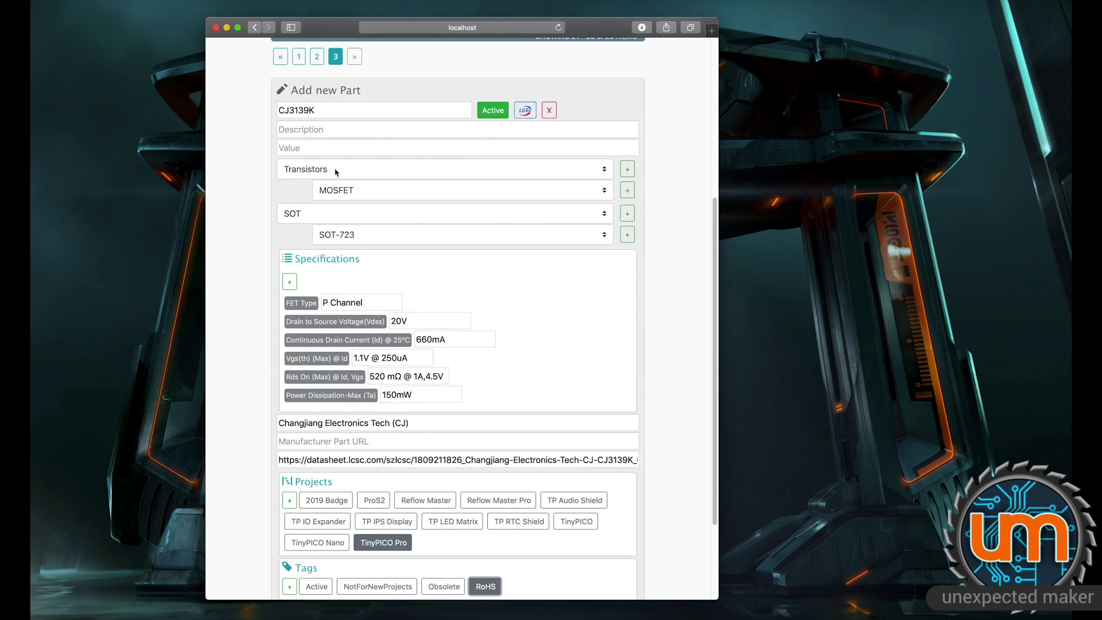
- Keep MOSFET as part type, SOT as footprint category and SOT-723 as footprint
left_click(371, 194)
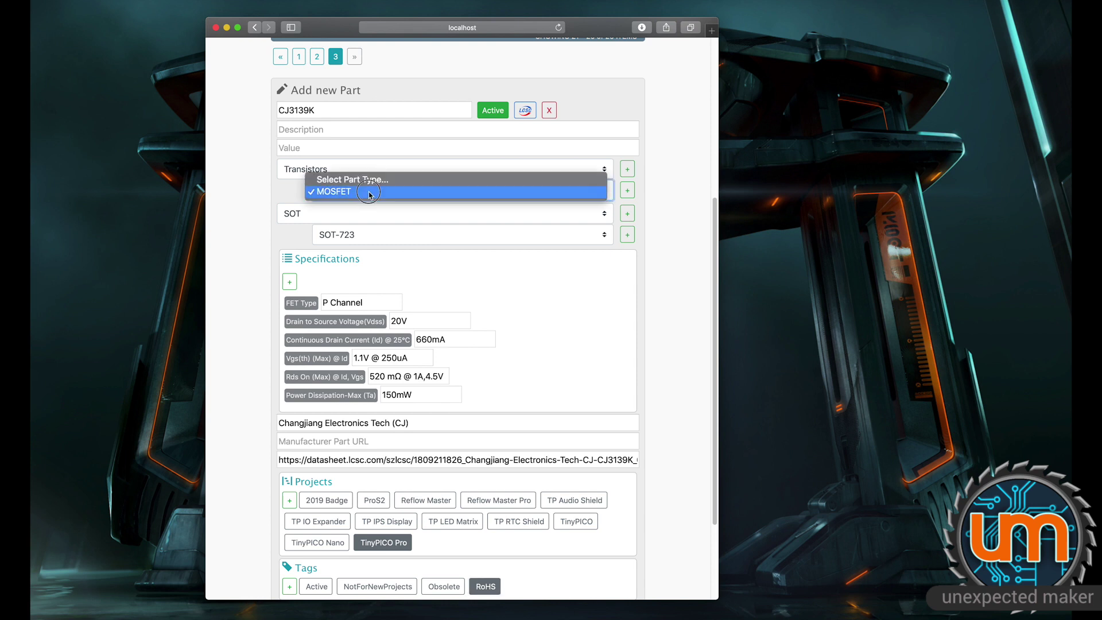
left_click(371, 194)
left_click(328, 218)
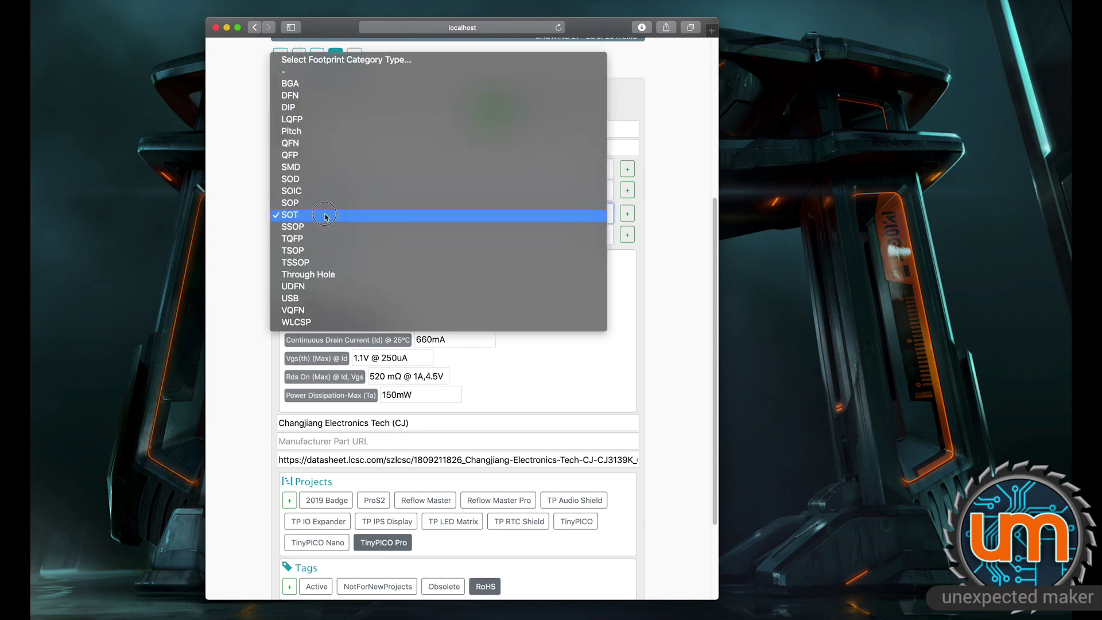
left_click(239, 216)
left_click(356, 235)
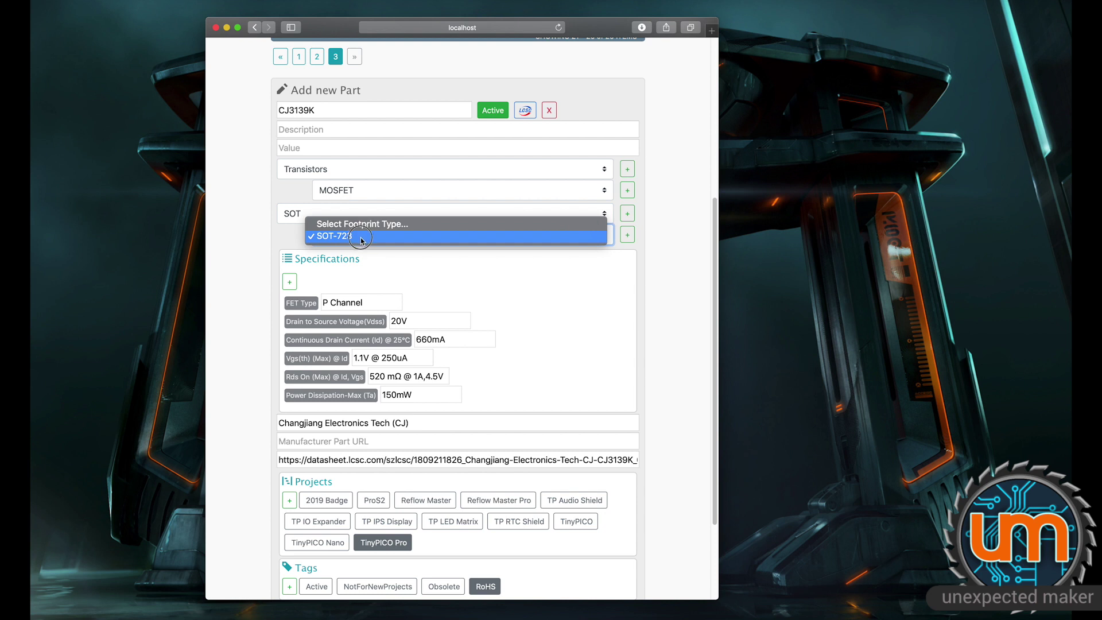
left_click(219, 274)
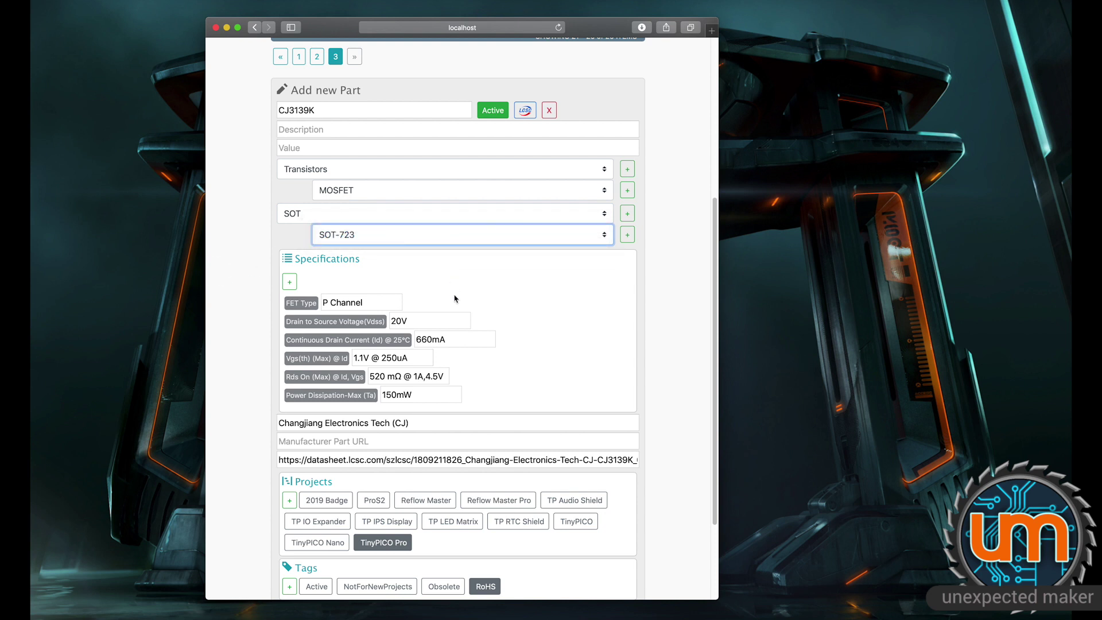
scroll(465, 295, "down", 3)
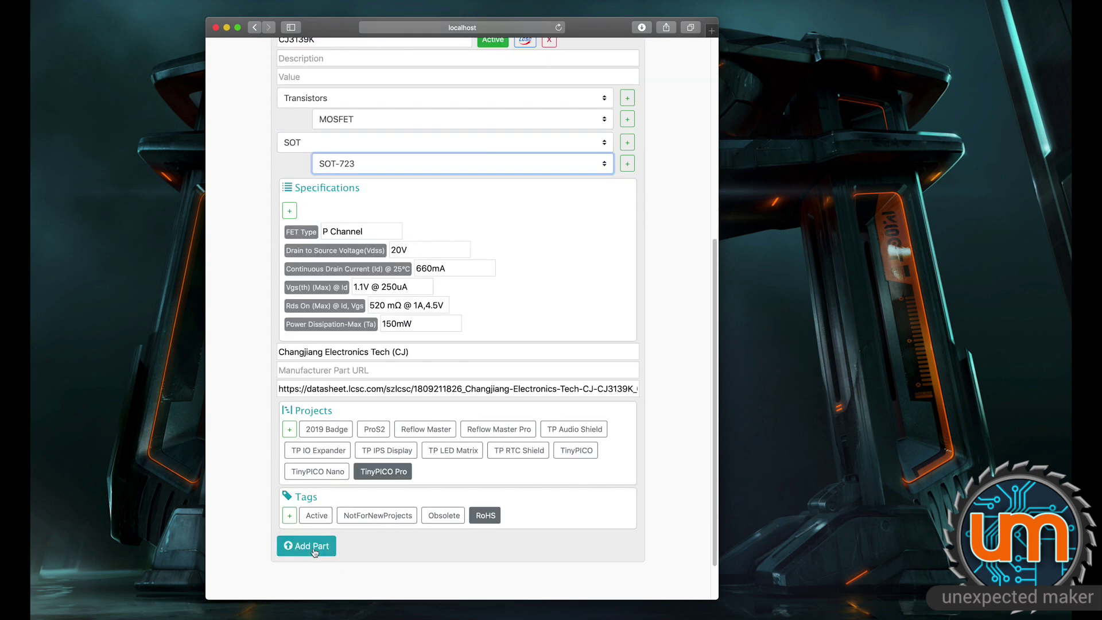
- Replace TinyPICO Pro with TinyPICO, TinyPICO Nano and ProS2, then add the part
left_click(313, 549)
left_click(388, 478)
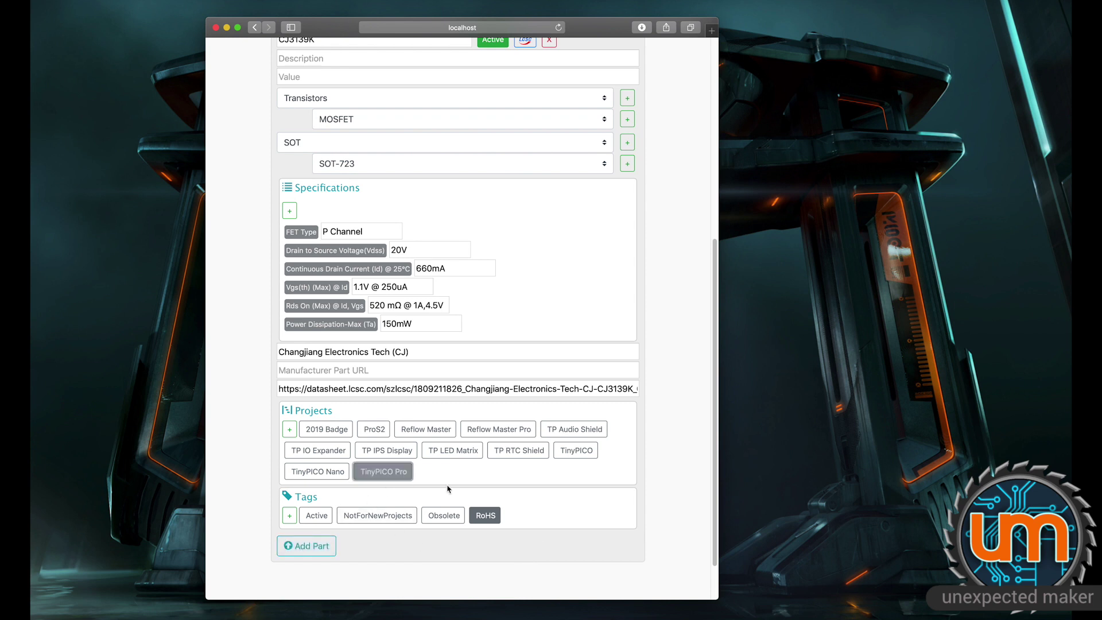
left_click(581, 454)
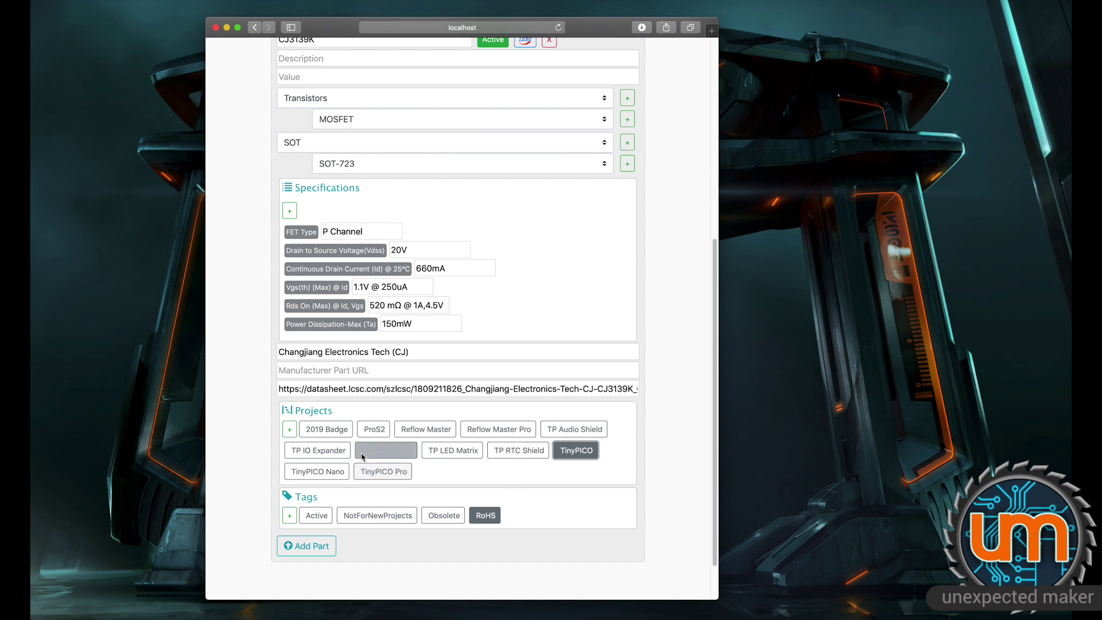
left_click(330, 473)
left_click(378, 438)
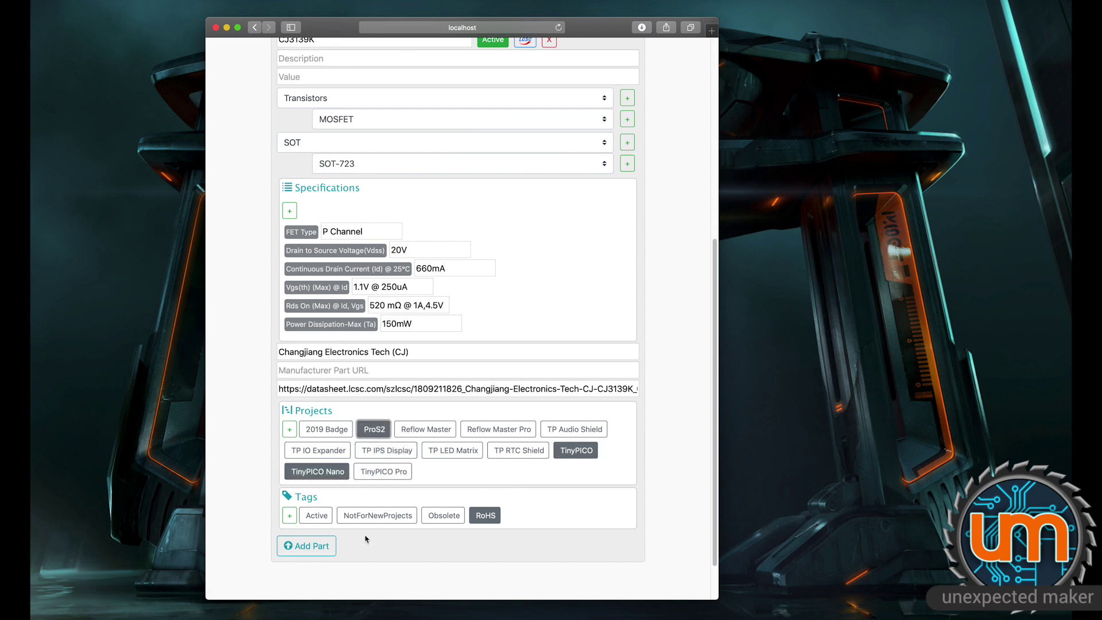
left_click(317, 548)
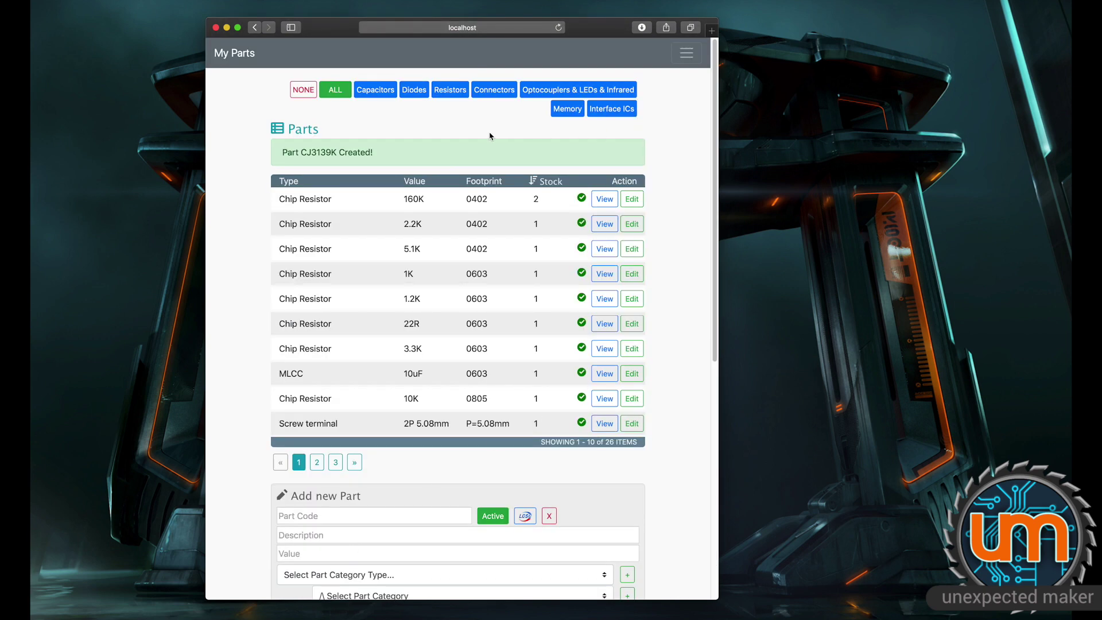
- Widen the browser window and show the Dashboard with 27 parts, 22 stock items, 12 projects
left_click_drag(719, 44, 792, 43)
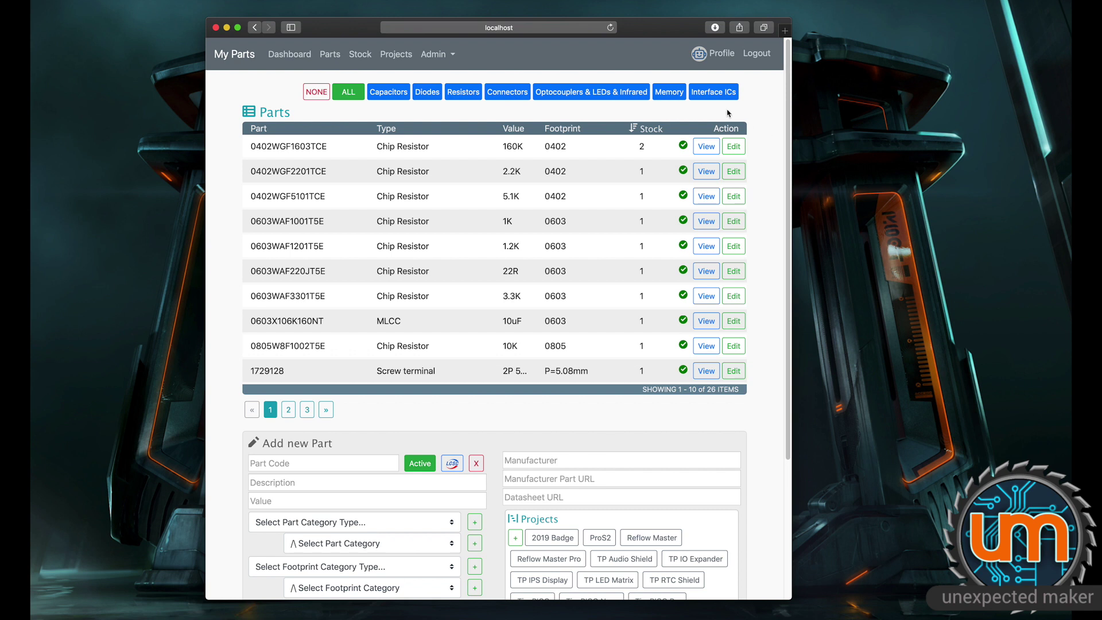
left_click(304, 64)
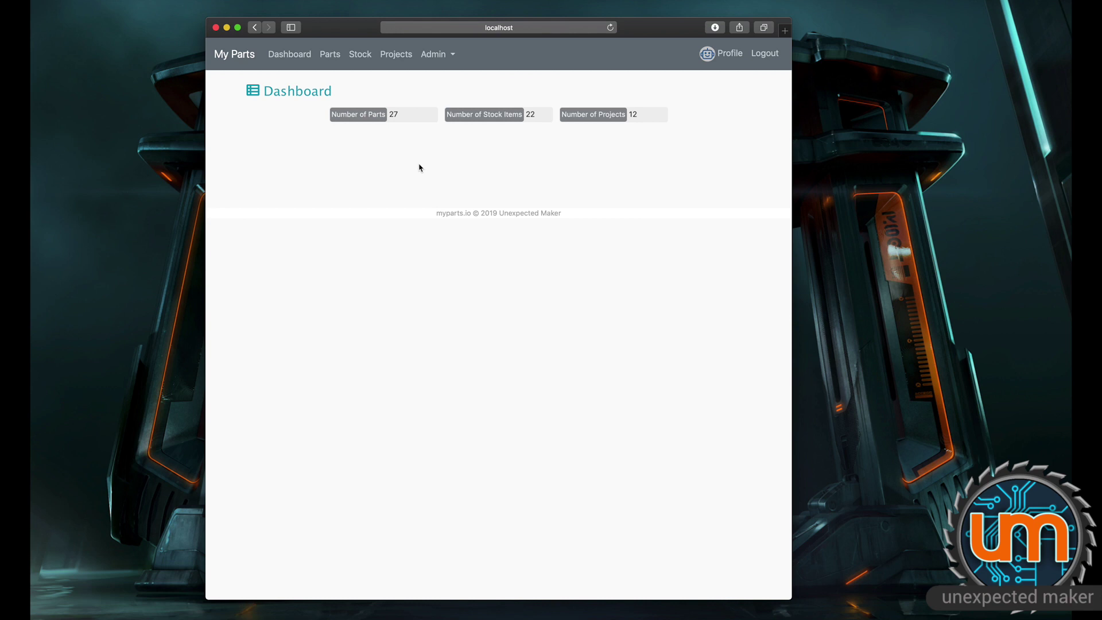
- Return to the Parts page listing all 28 parts
left_click(336, 59)
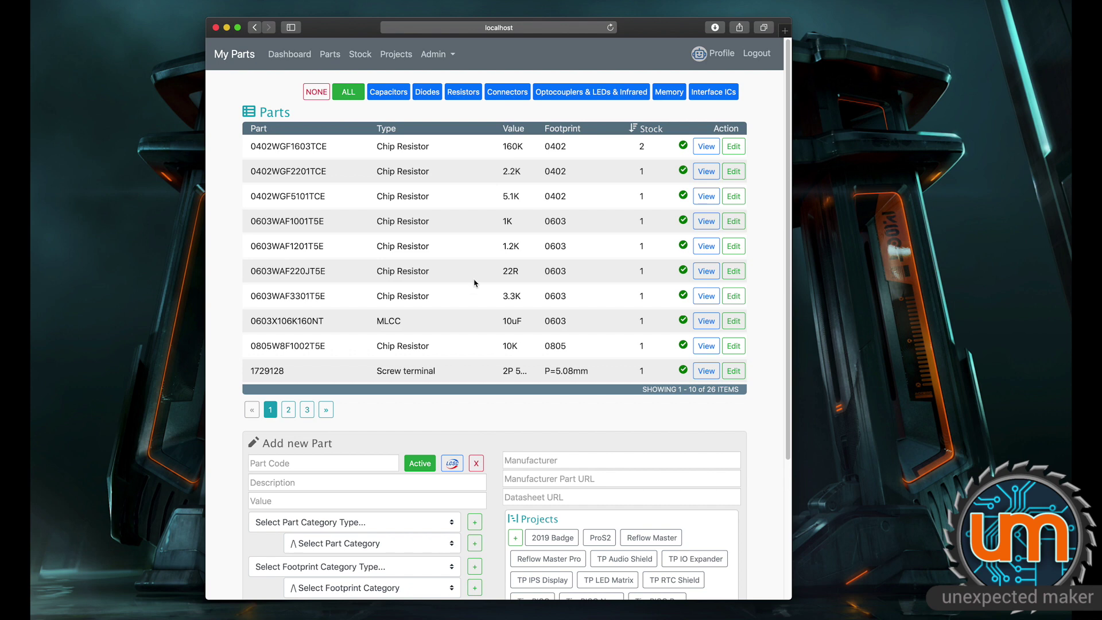
- Show the Stock page filtered to ALL storage types, listing 22 items
left_click(361, 54)
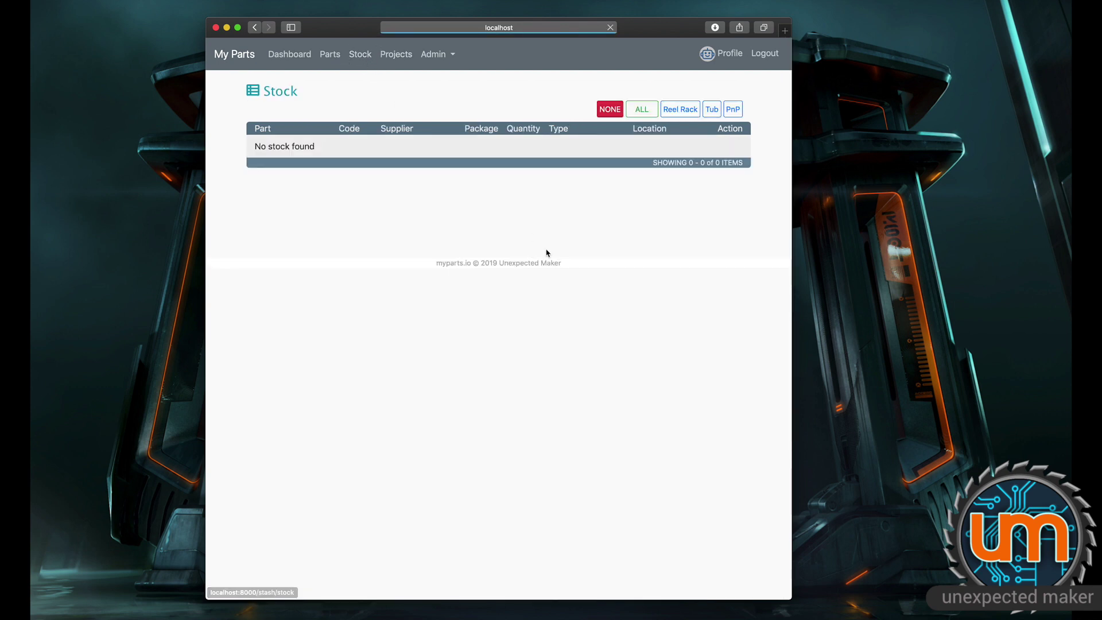
left_click(643, 109)
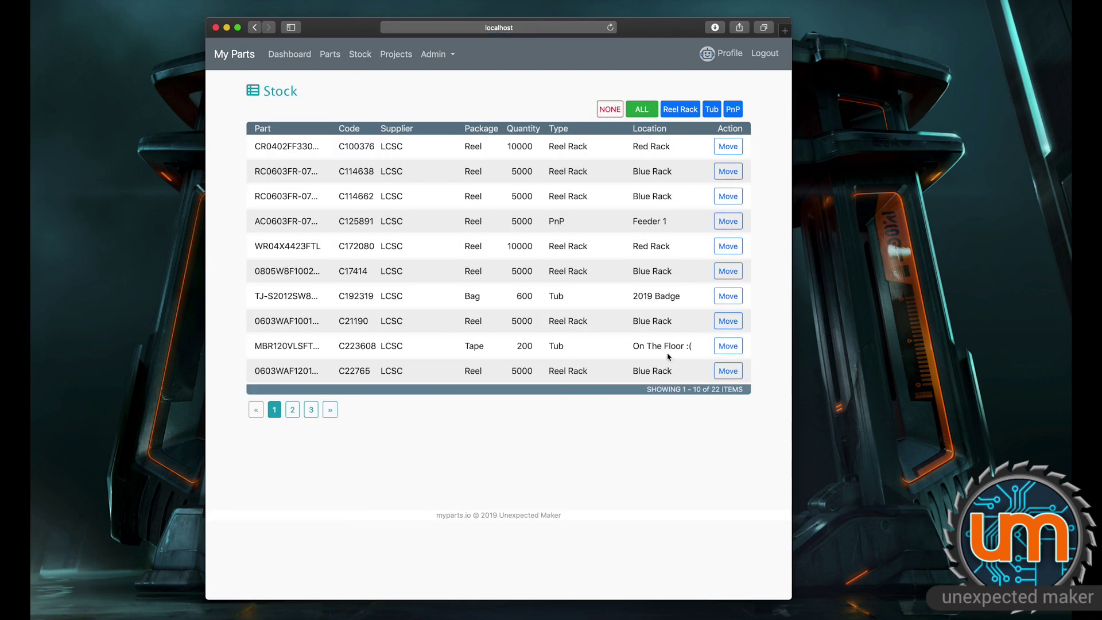